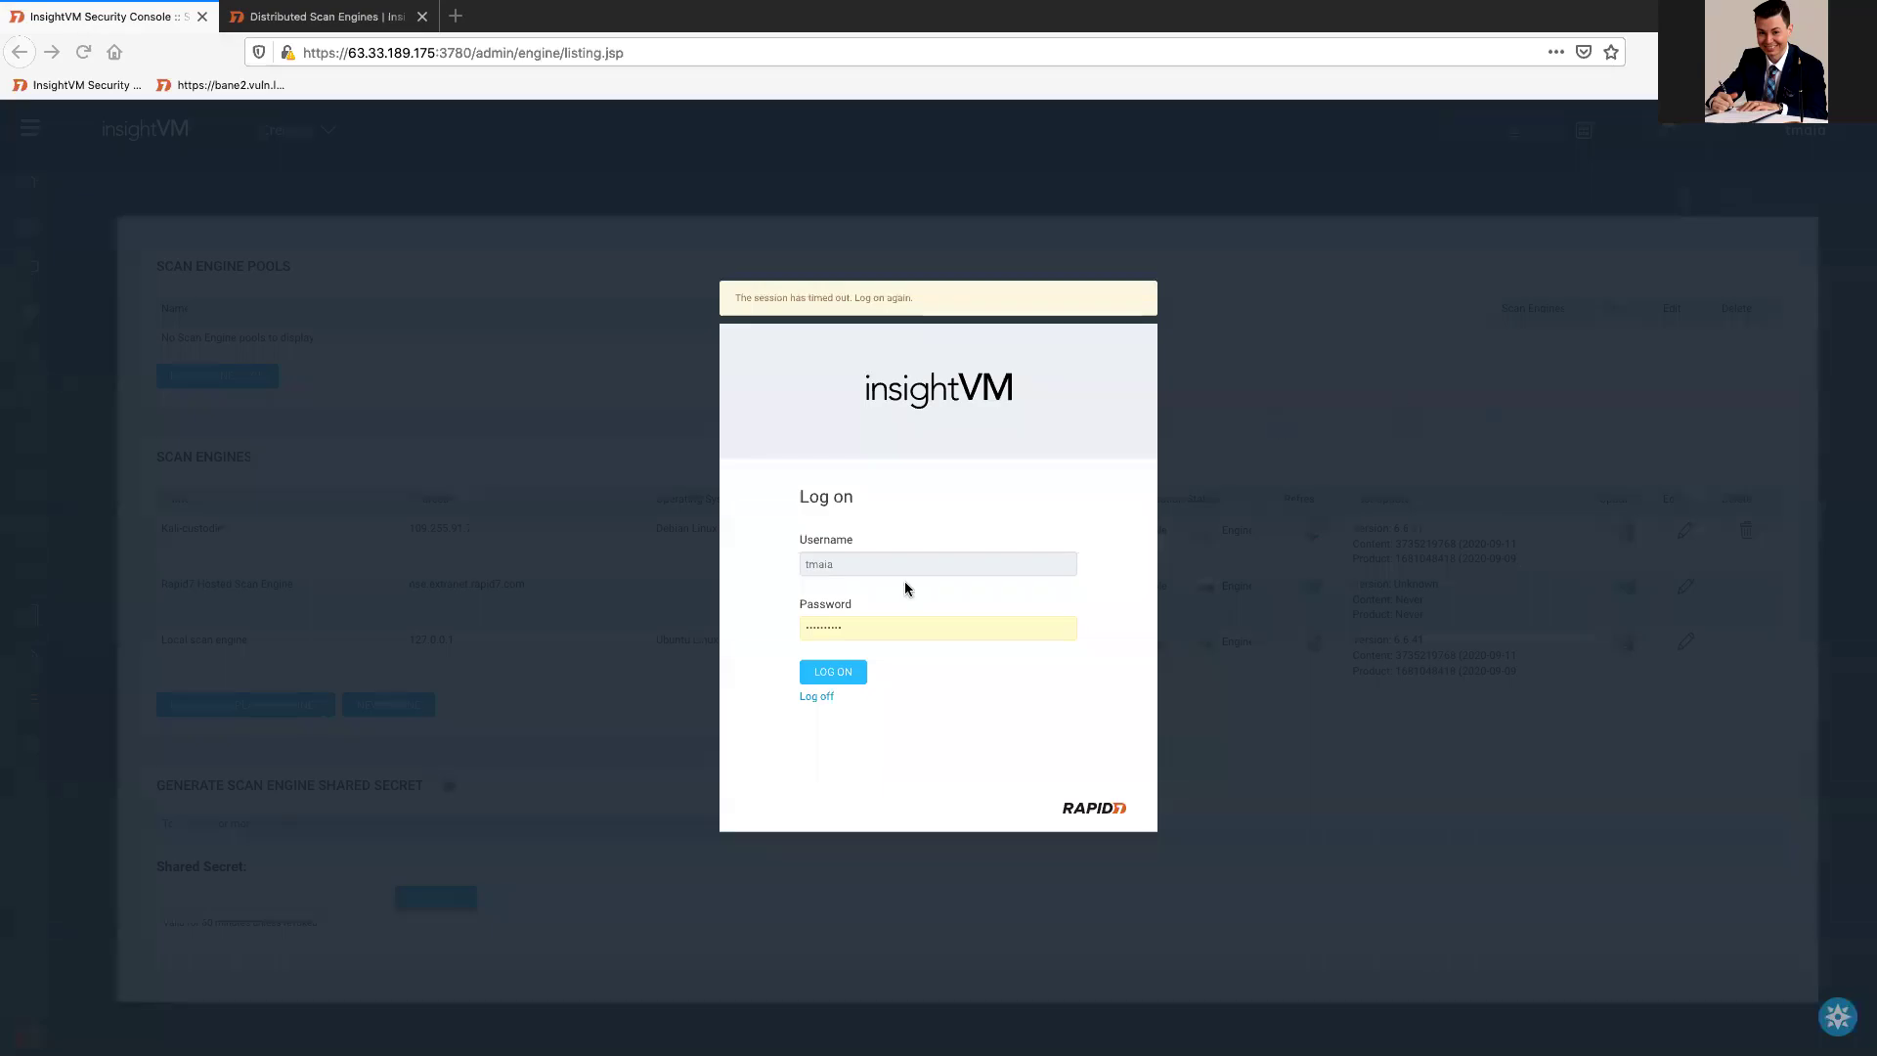
Step: Log back on from the session-timed-out dialog to restore the Scan Engines listing
{"action": "left_click", "coordinate": [847, 671]}
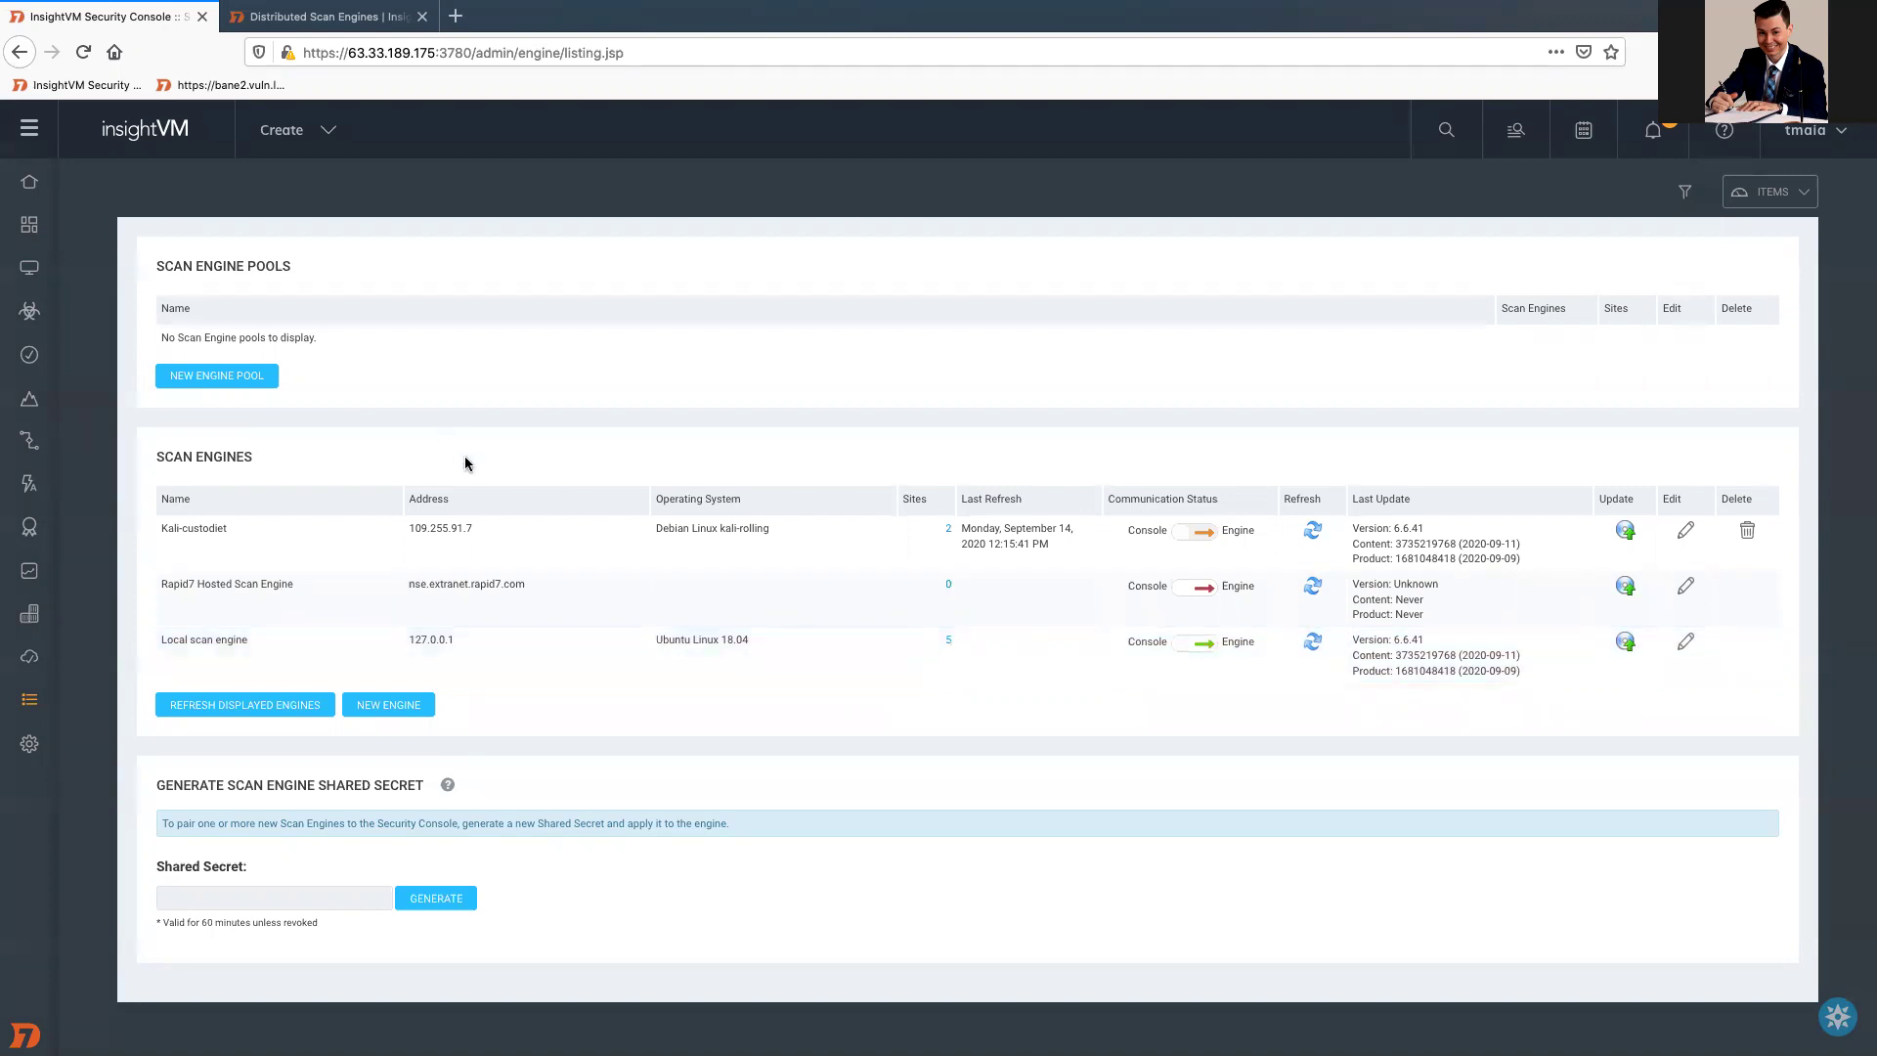
{"action": "left_click", "coordinate": [325, 18]}
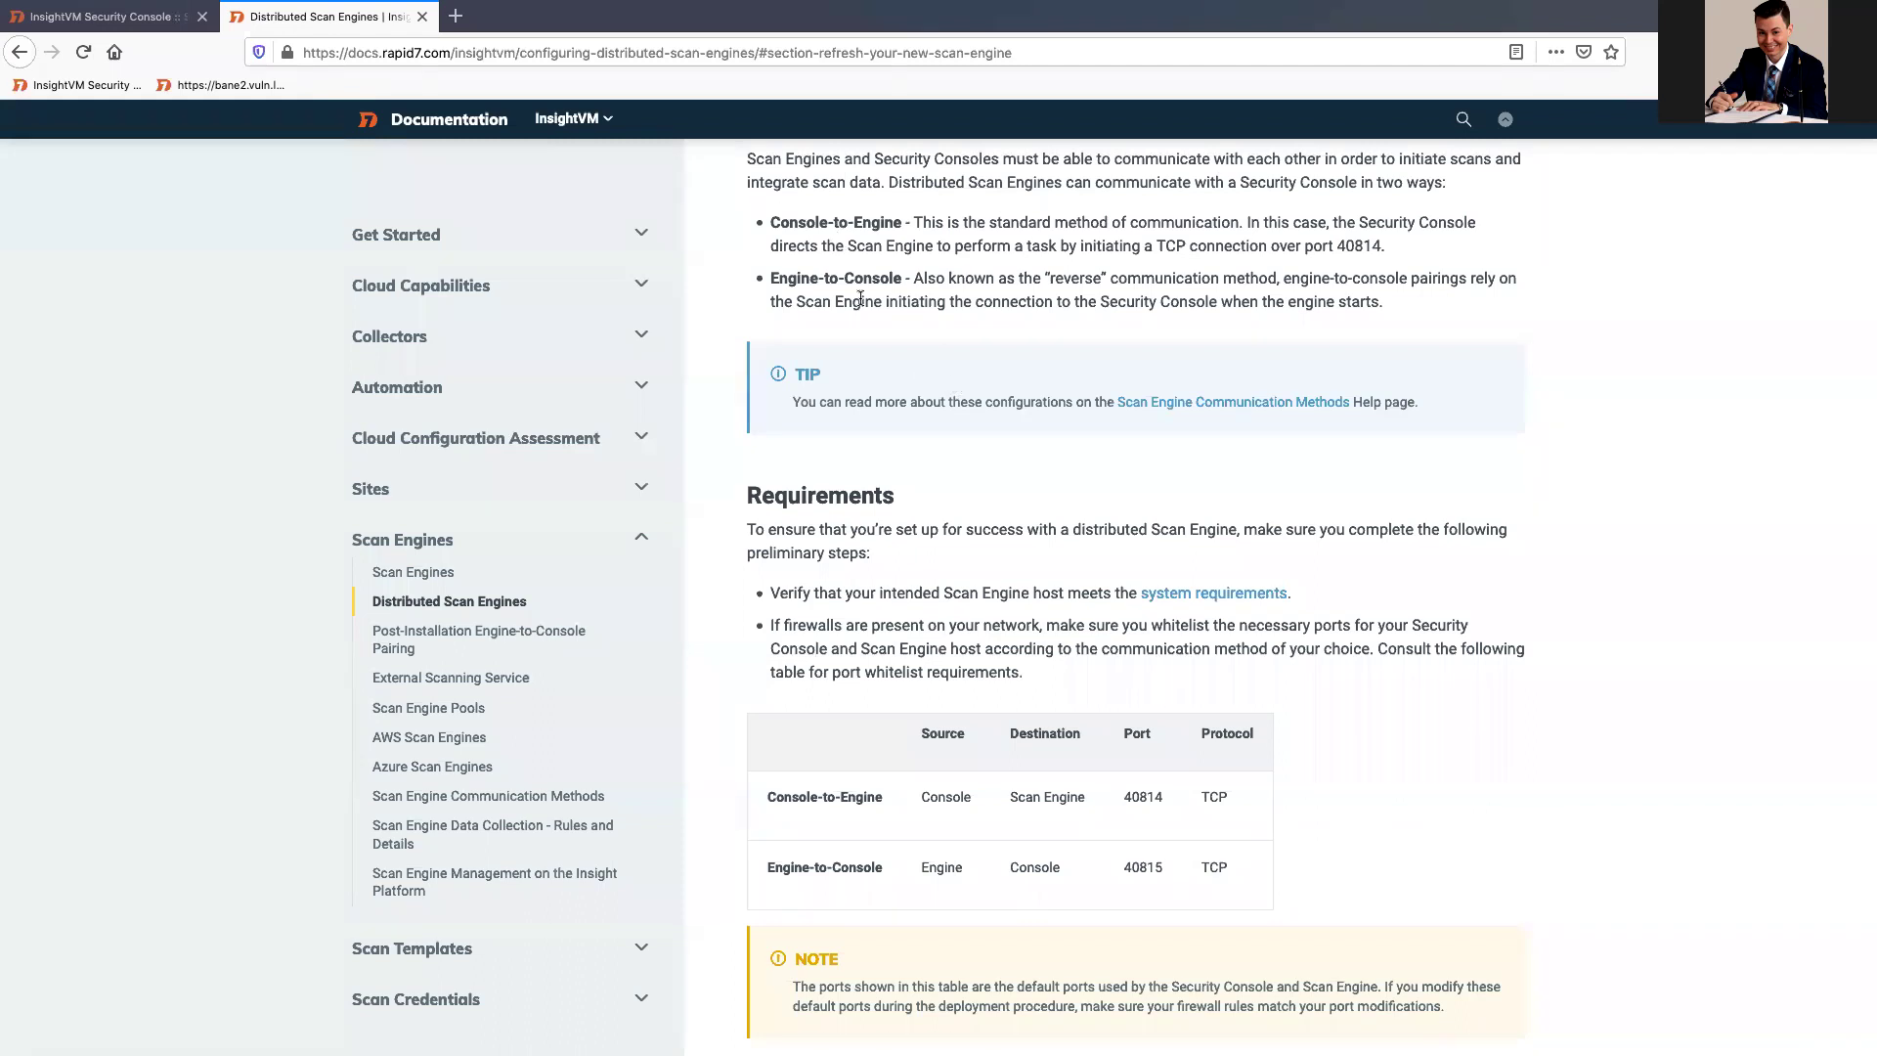
{"action": "scroll", "coordinate": [870, 669], "scroll_direction": "down", "scroll_amount": 2}
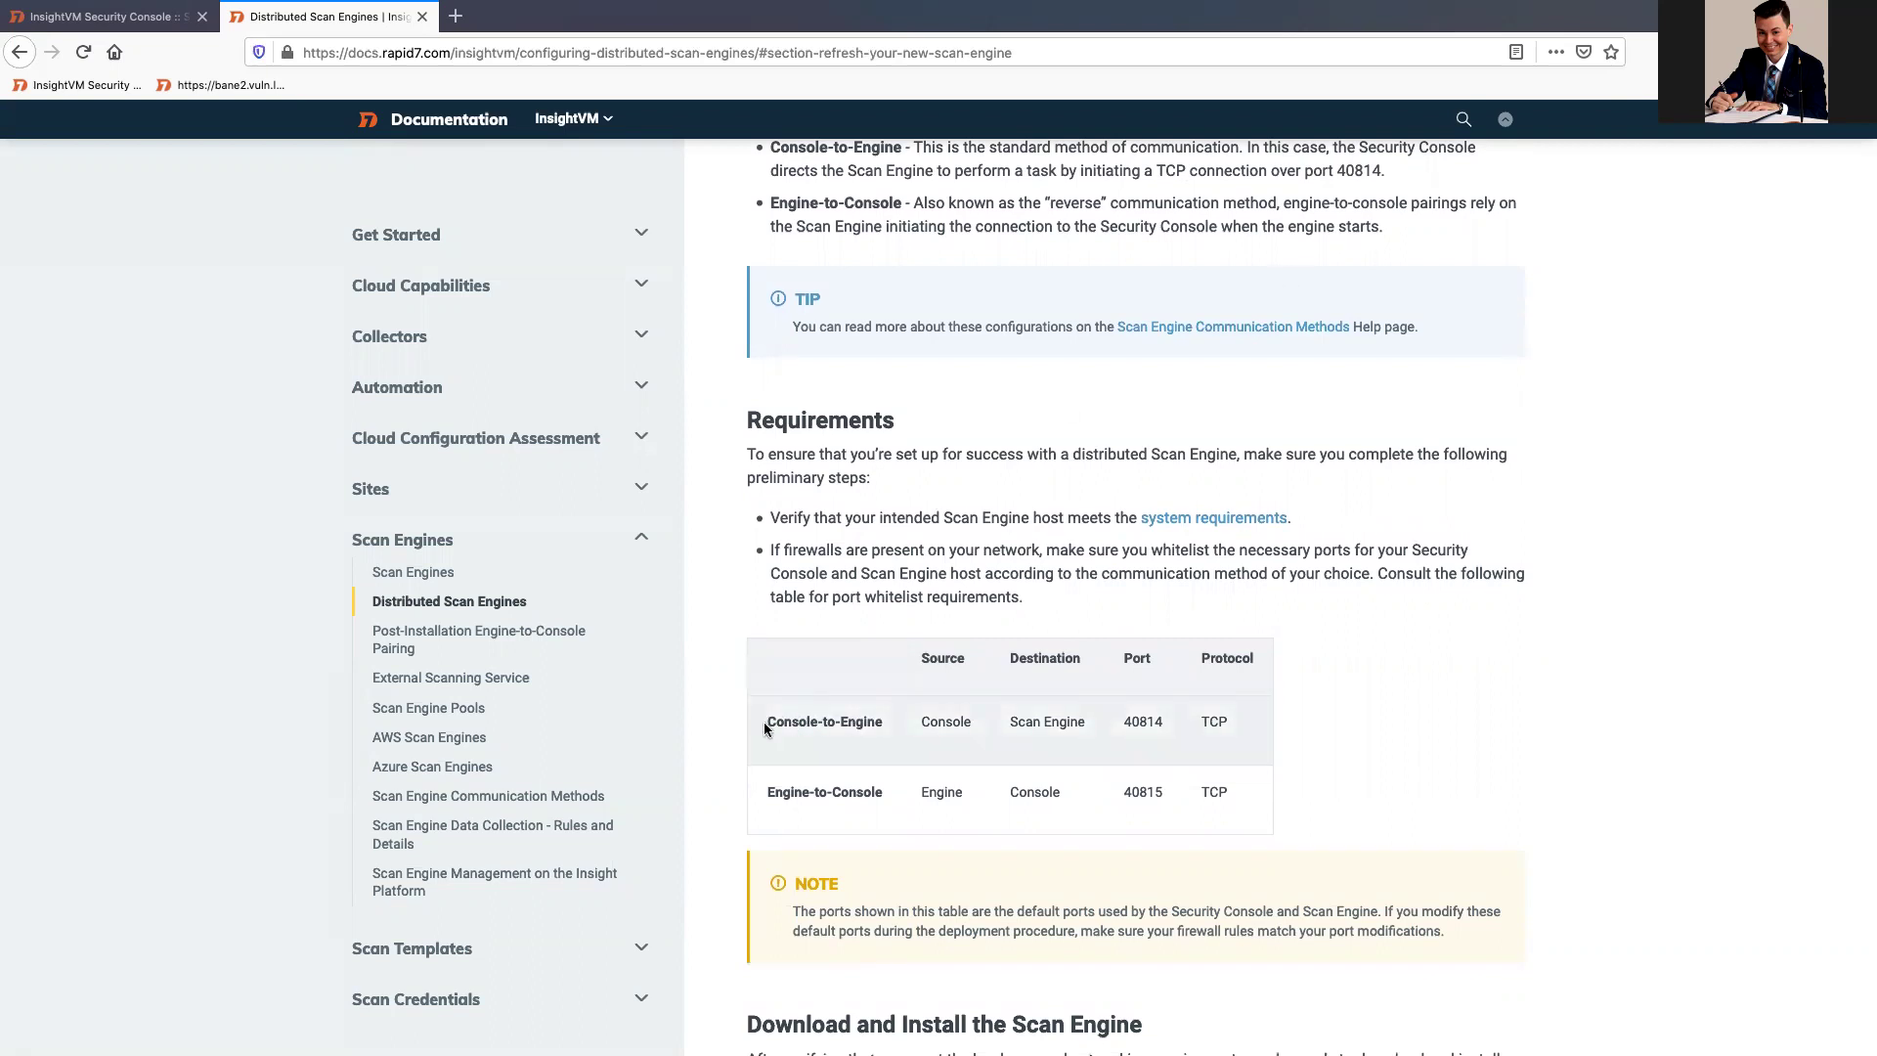
{"action": "left_click_drag", "start_coordinate": [771, 722], "coordinate": [1282, 739]}
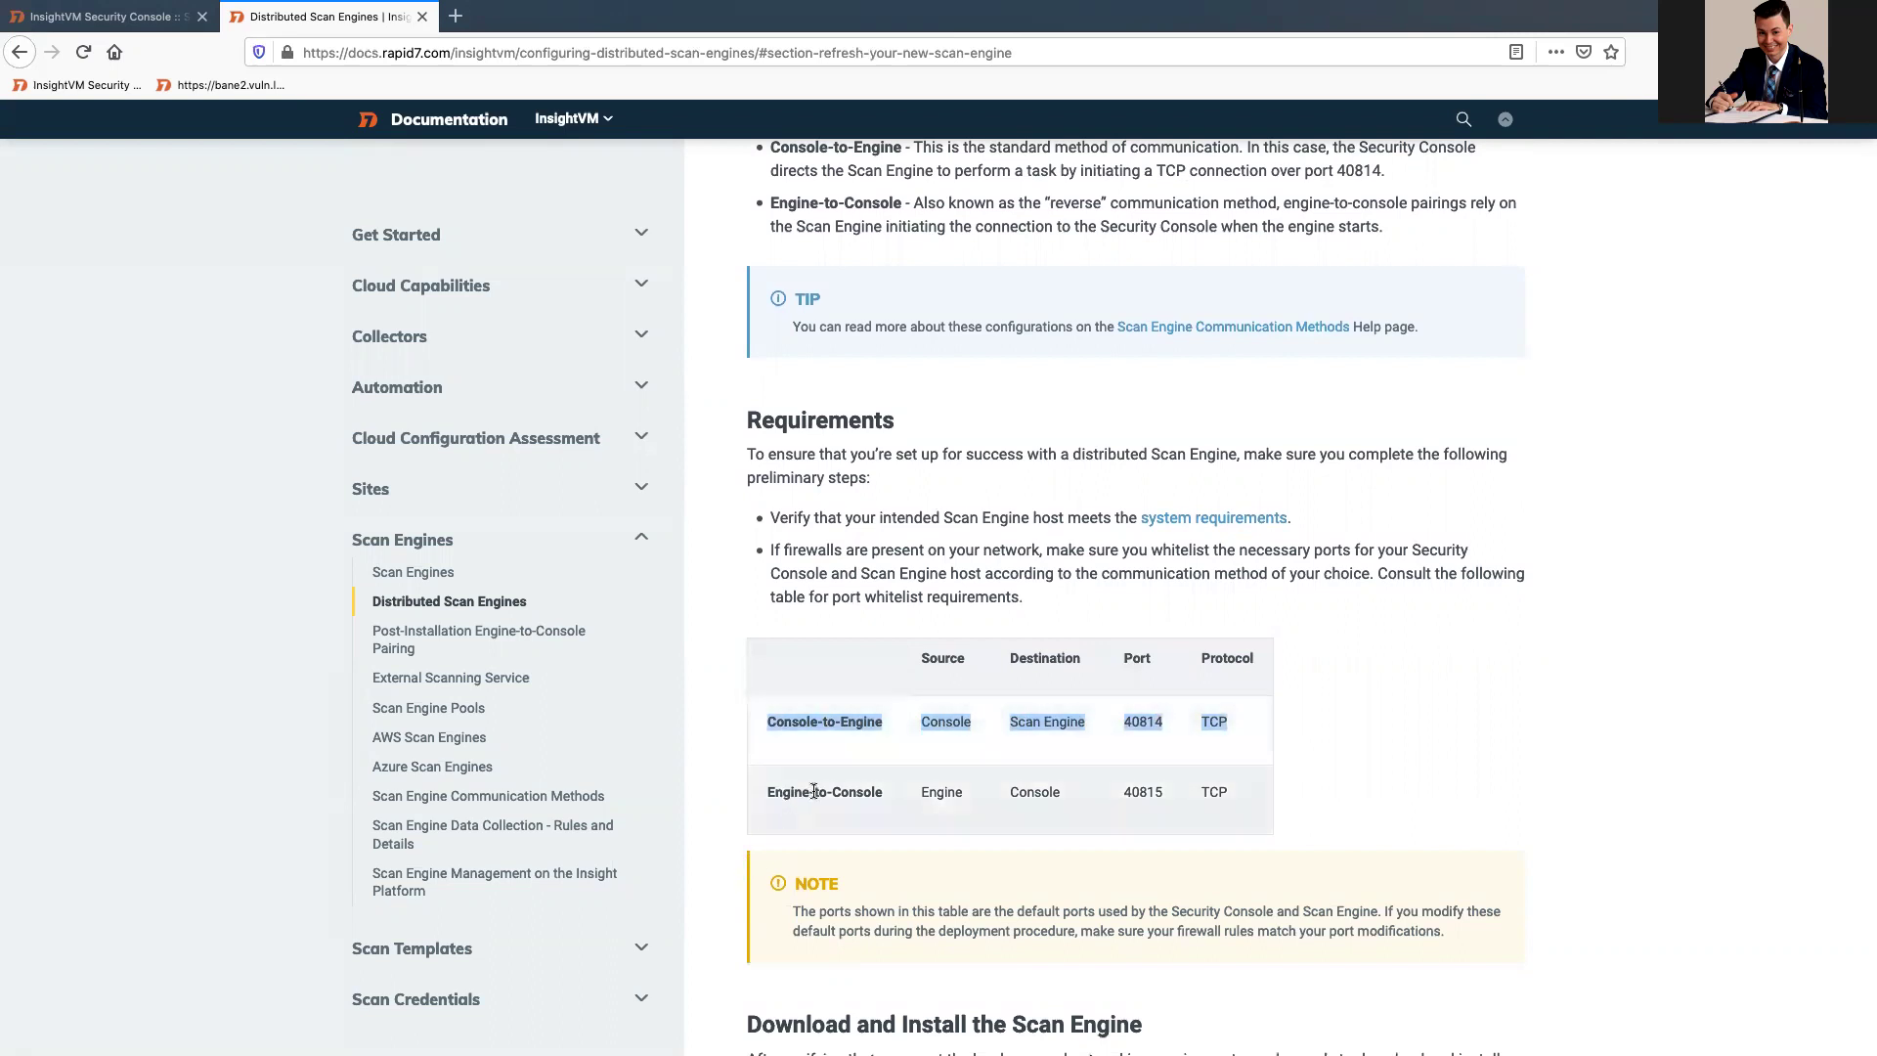
{"action": "left_click", "coordinate": [899, 793]}
{"action": "key", "text": "ctrl+Left"}
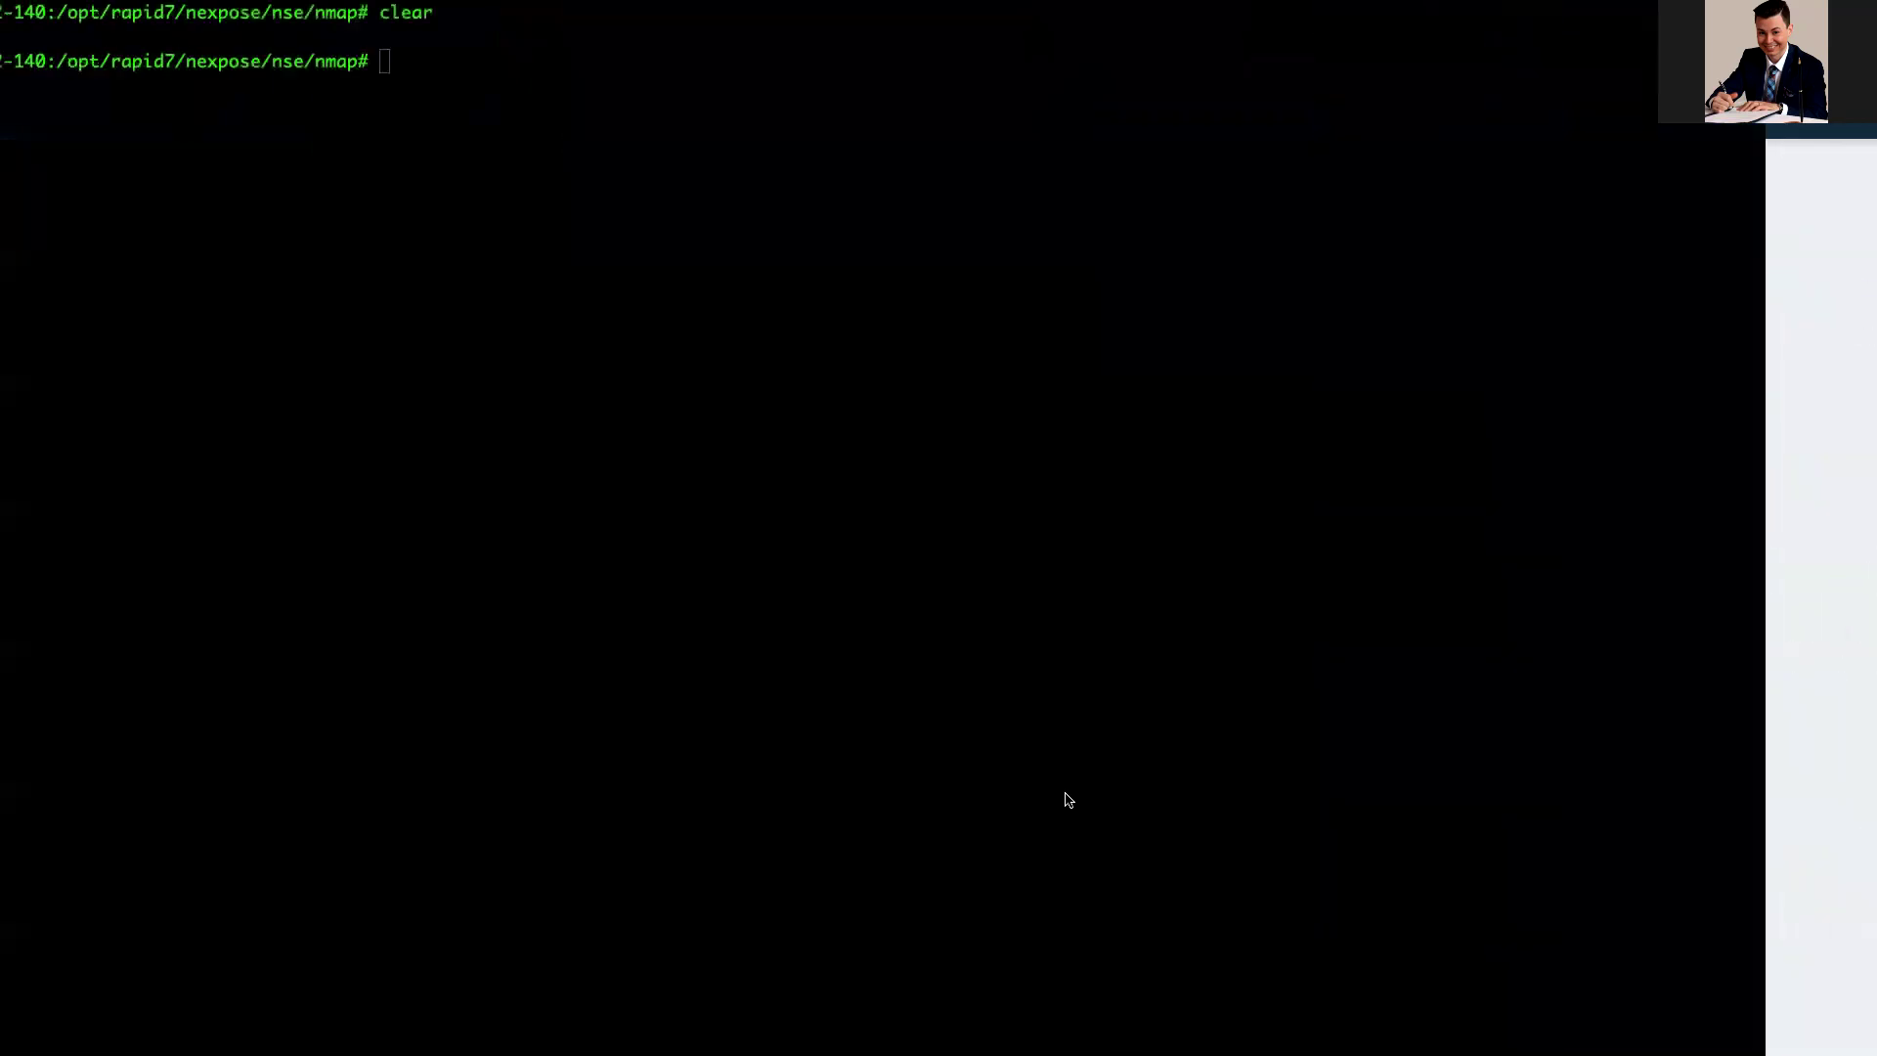
{"action": "key", "text": "ctrl+Right"}
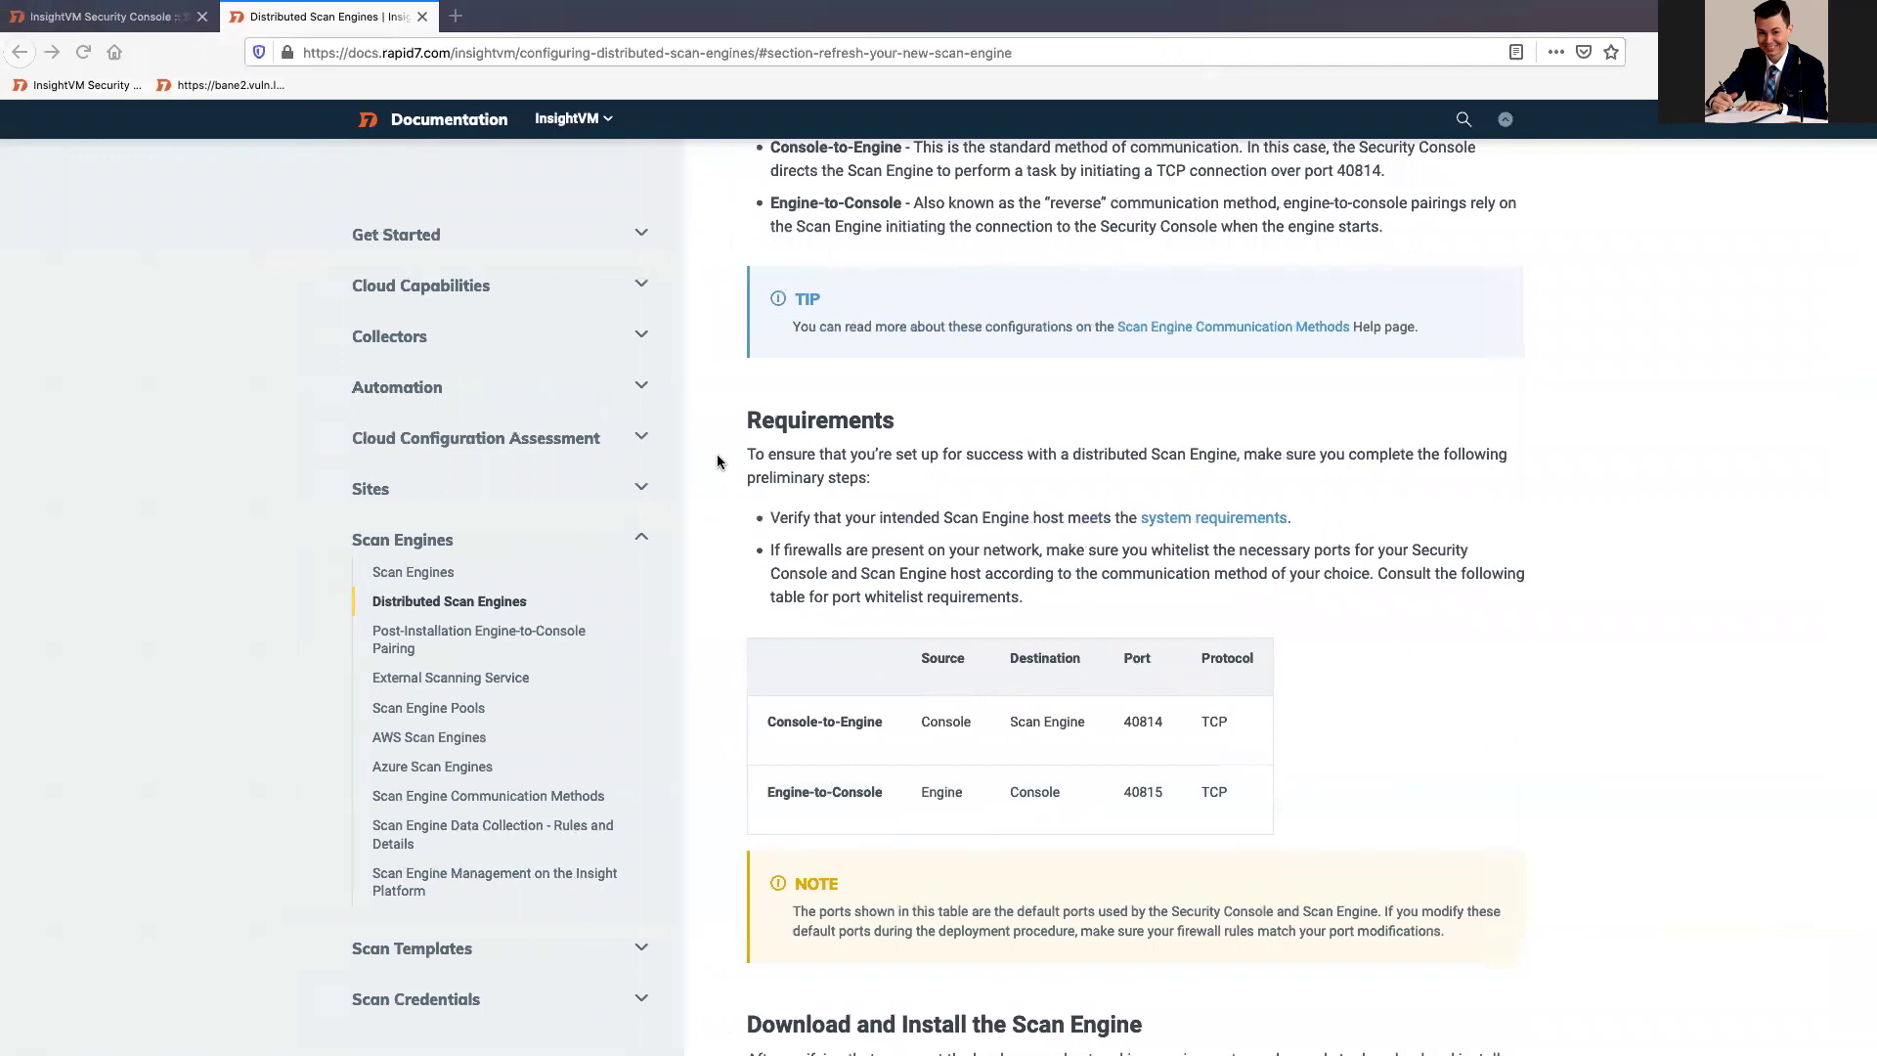
{"action": "left_click", "coordinate": [127, 17]}
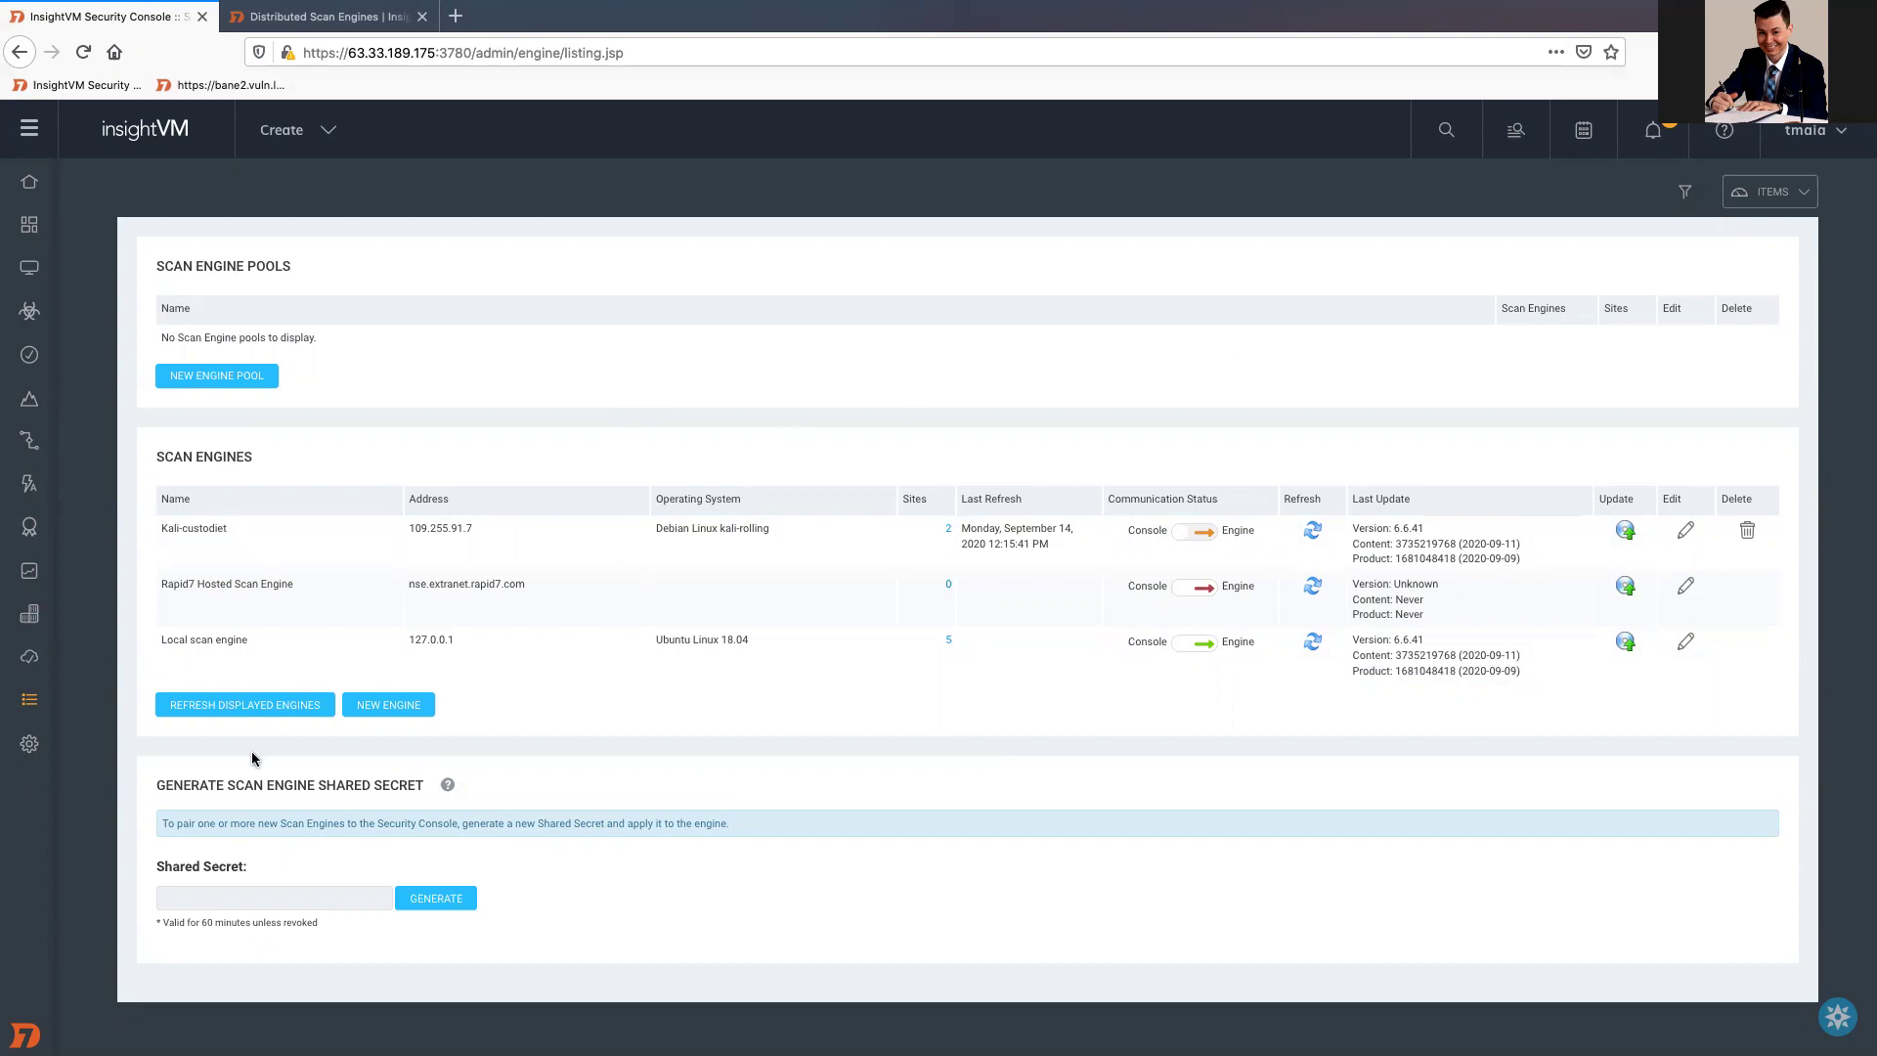
Step: Refresh all displayed scan engines and dismiss the Kali-custodiet refresh failure
{"action": "left_click", "coordinate": [256, 712]}
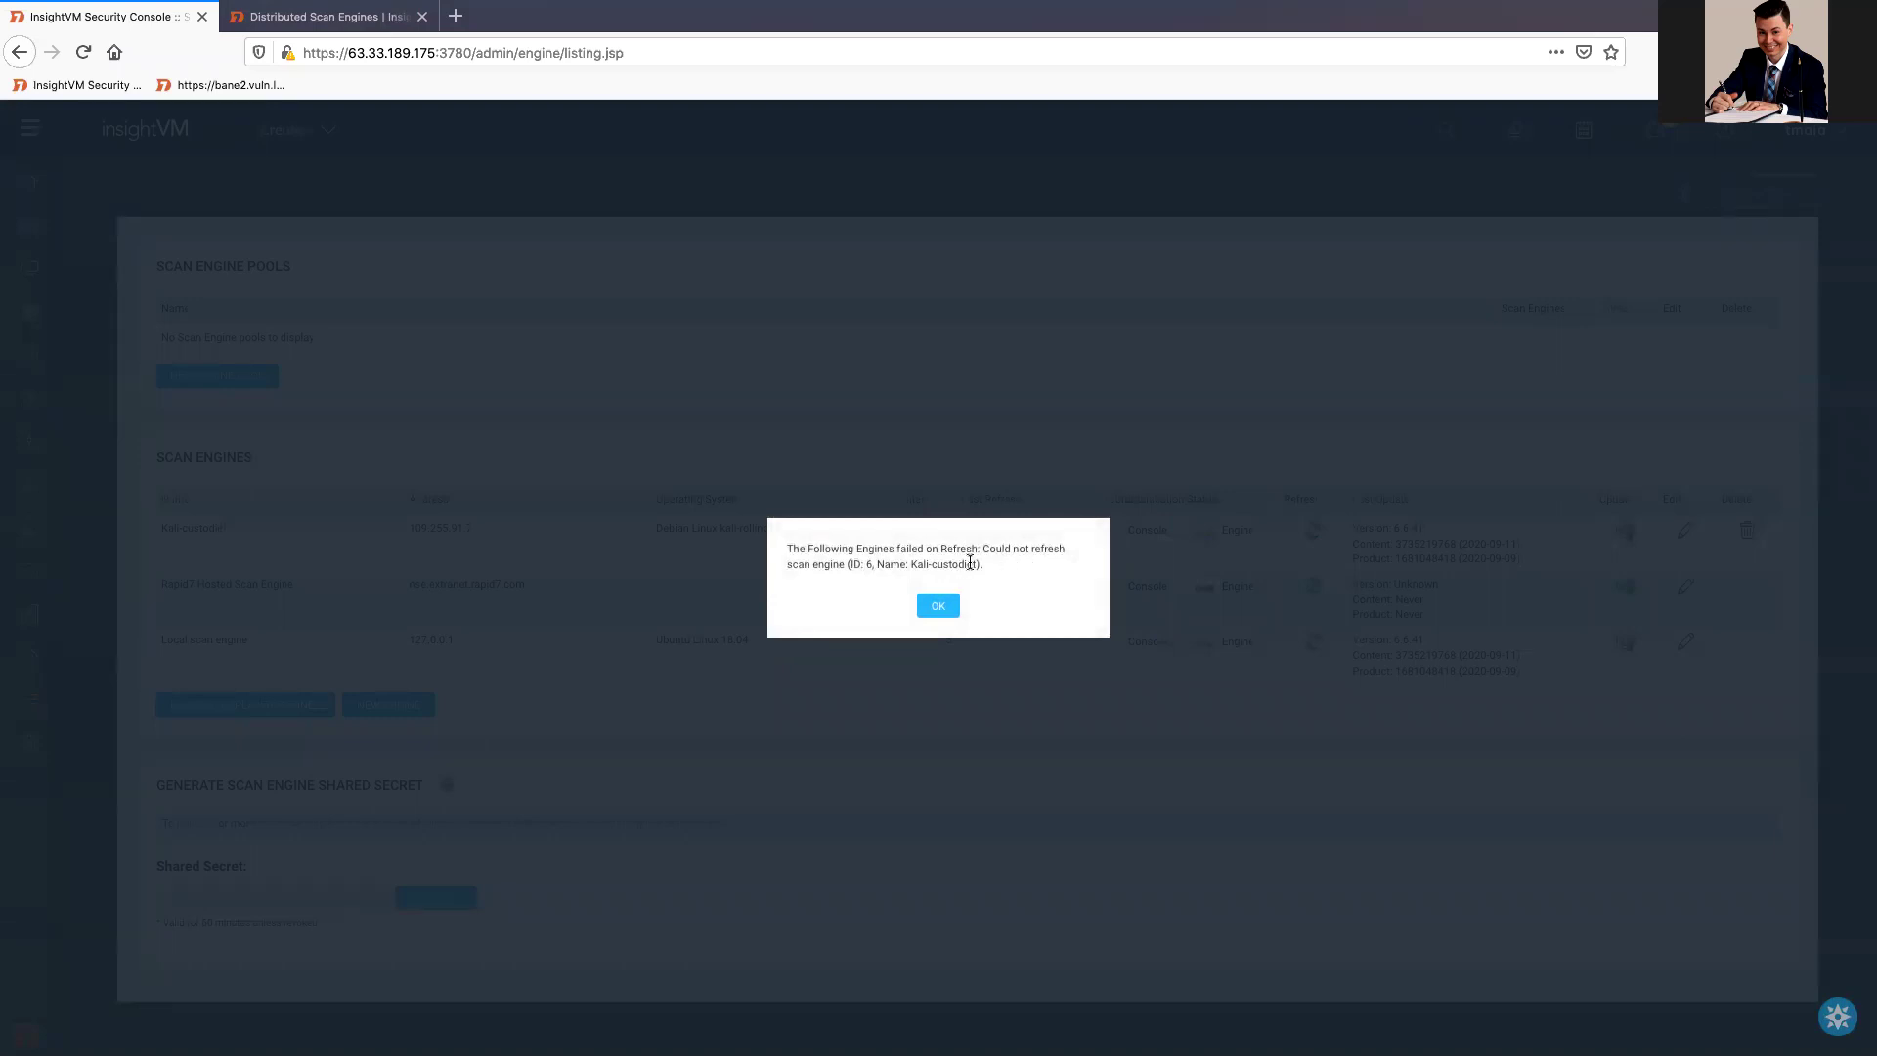
{"action": "left_click", "coordinate": [936, 607]}
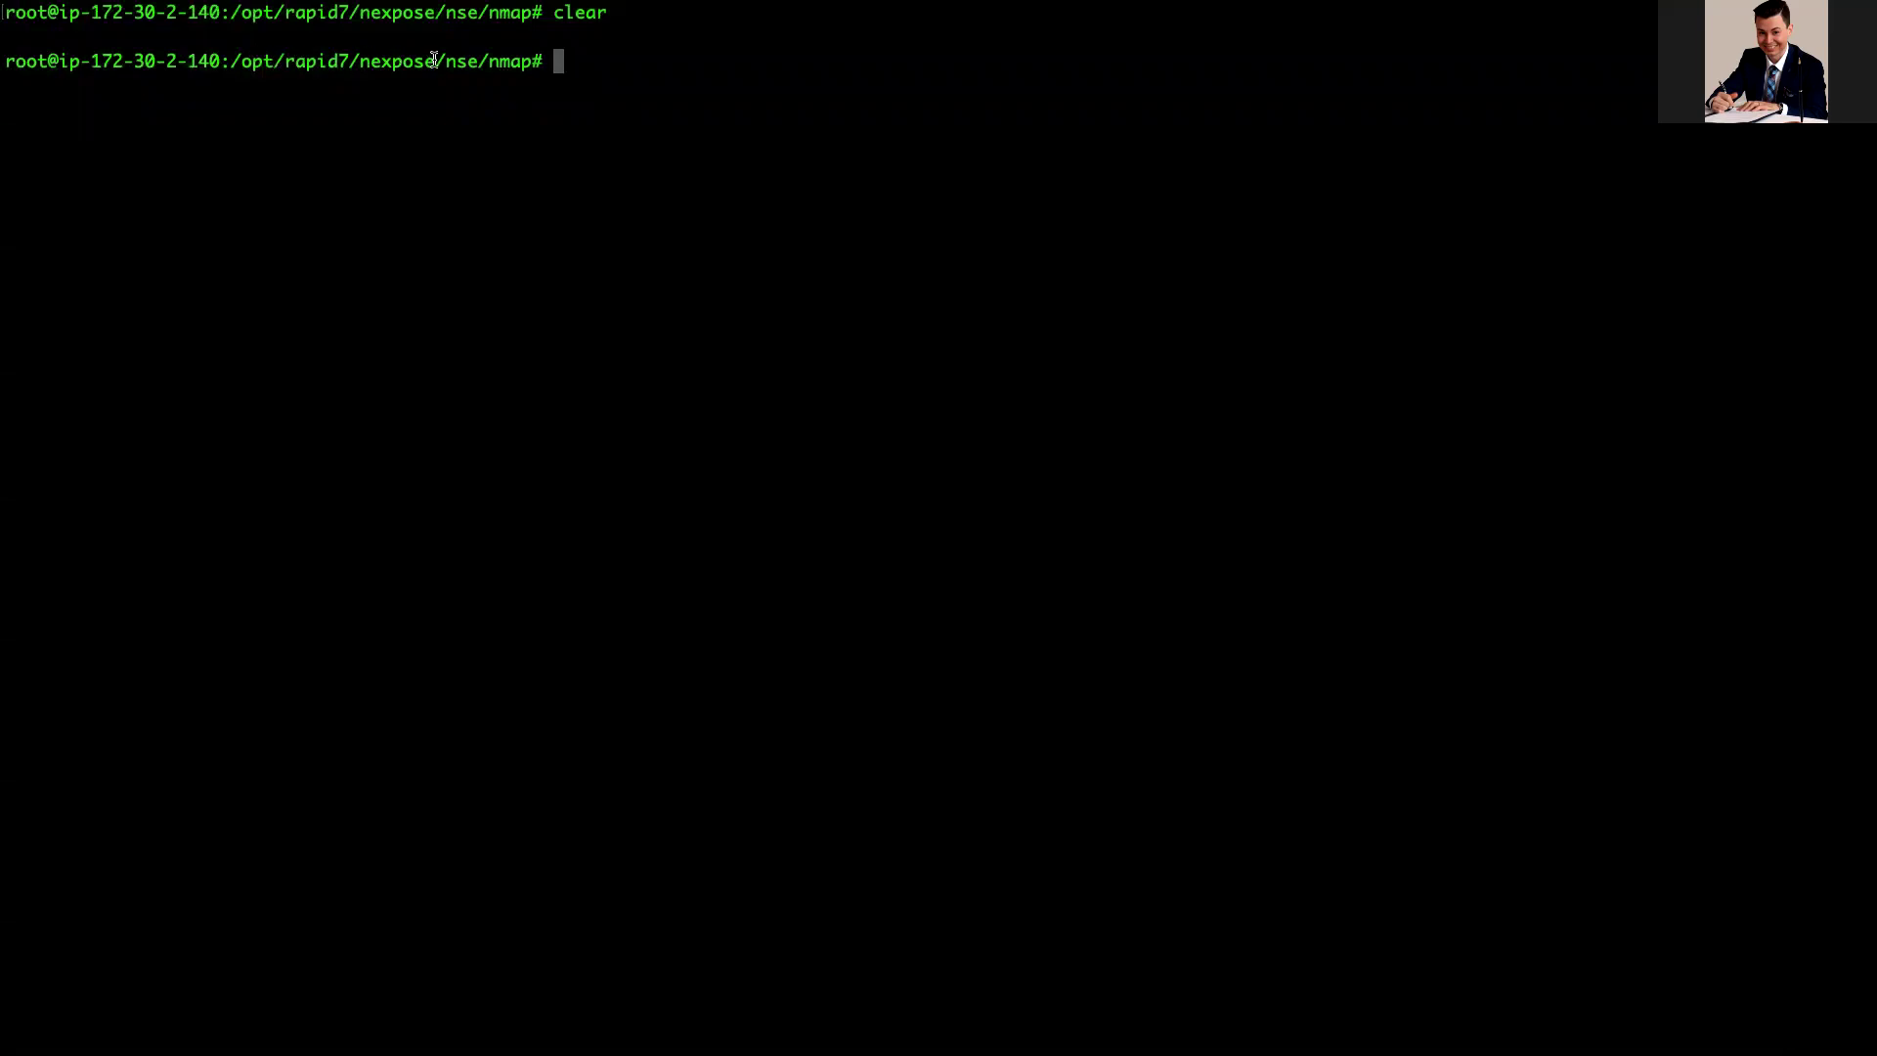
Step: Inspect the /opt/rapid7/nexpose/nse/nmap path in the prompt and clear the terminal screen
{"action": "left_click_drag", "start_coordinate": [385, 49], "coordinate": [232, 60]}
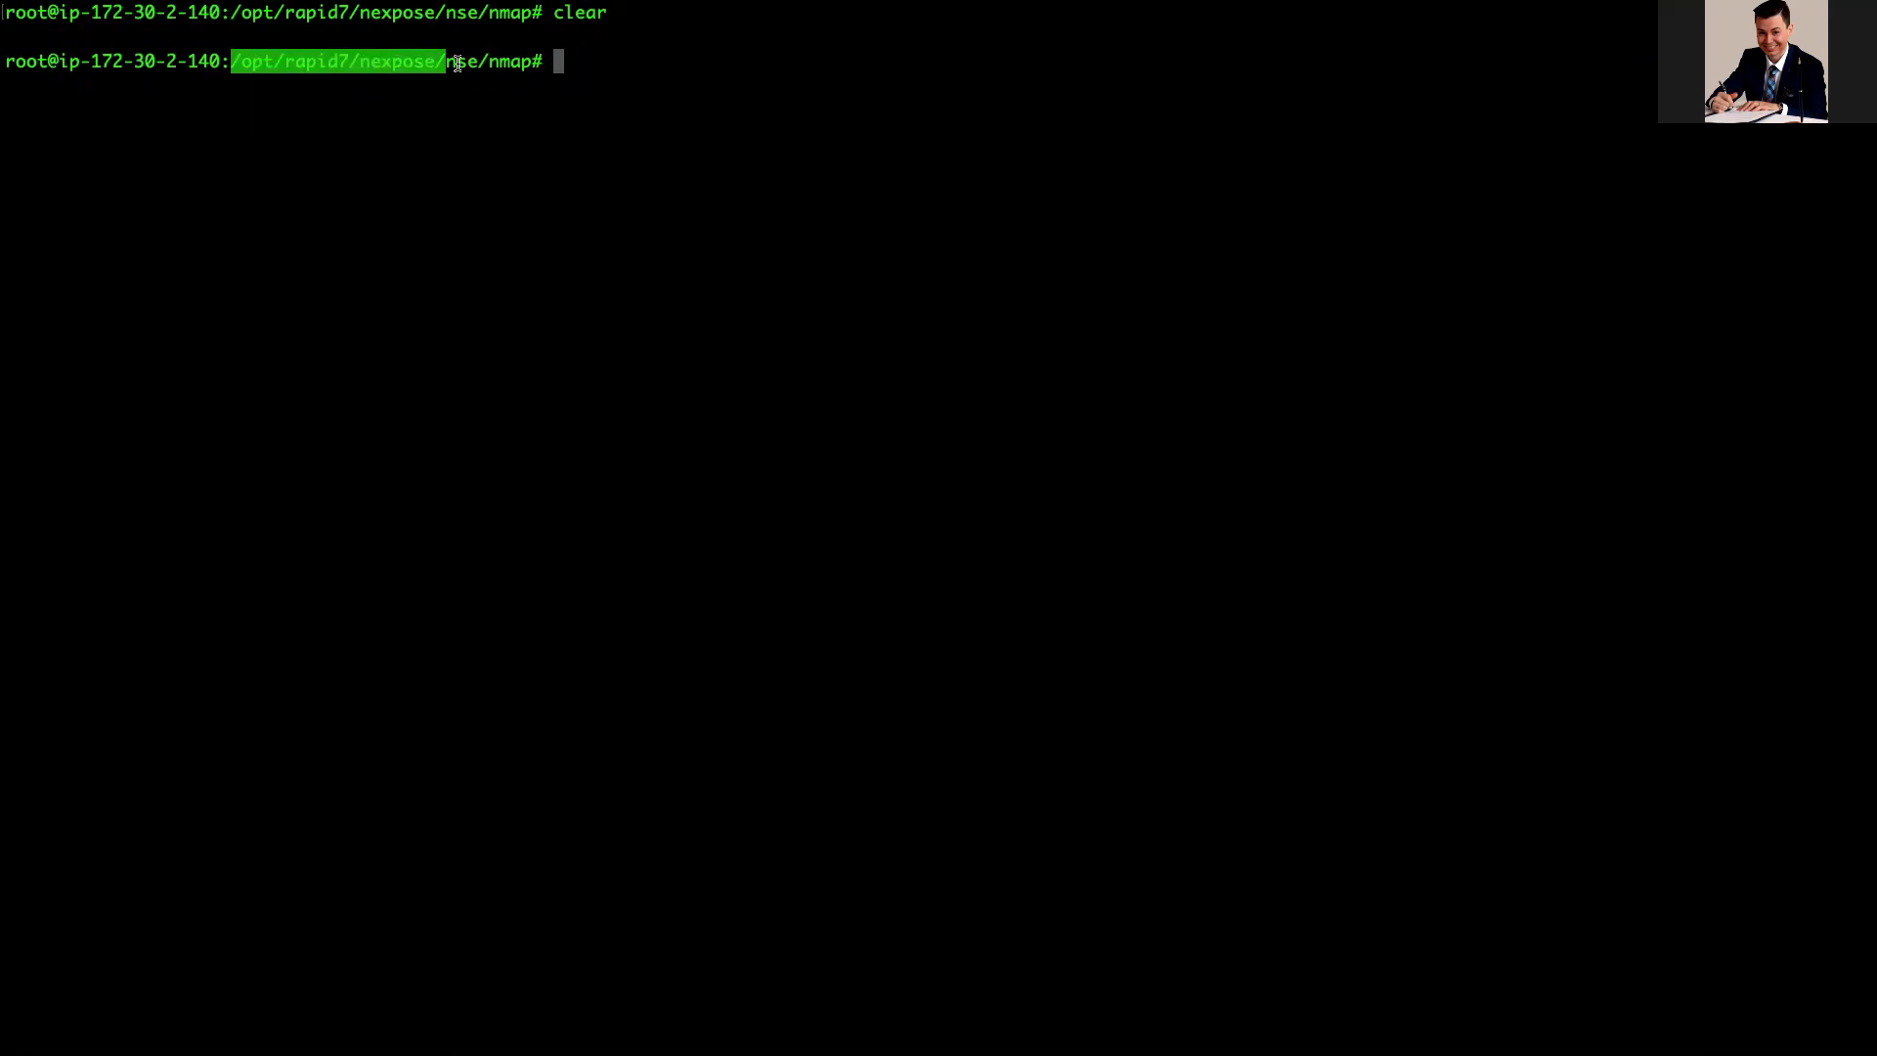
{"action": "left_click_drag", "start_coordinate": [489, 61], "coordinate": [528, 64]}
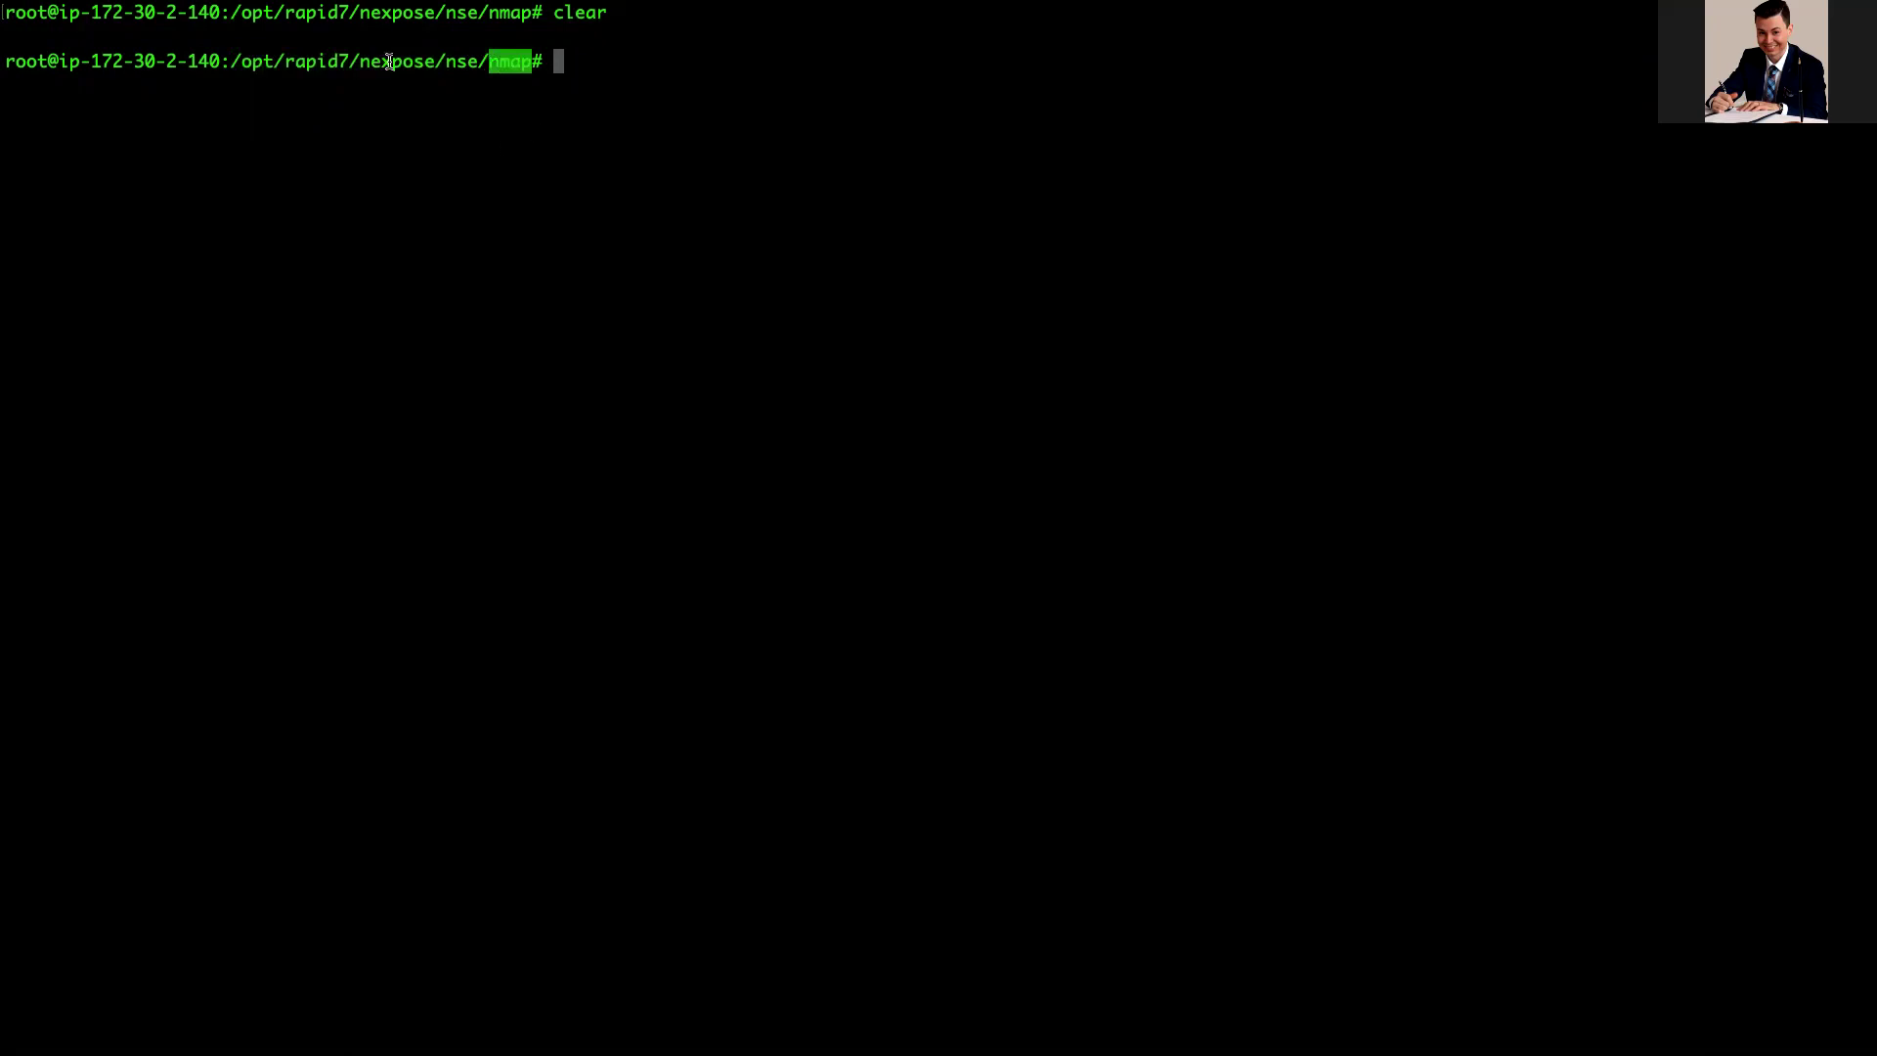
{"action": "left_click_drag", "start_coordinate": [232, 58], "coordinate": [360, 60]}
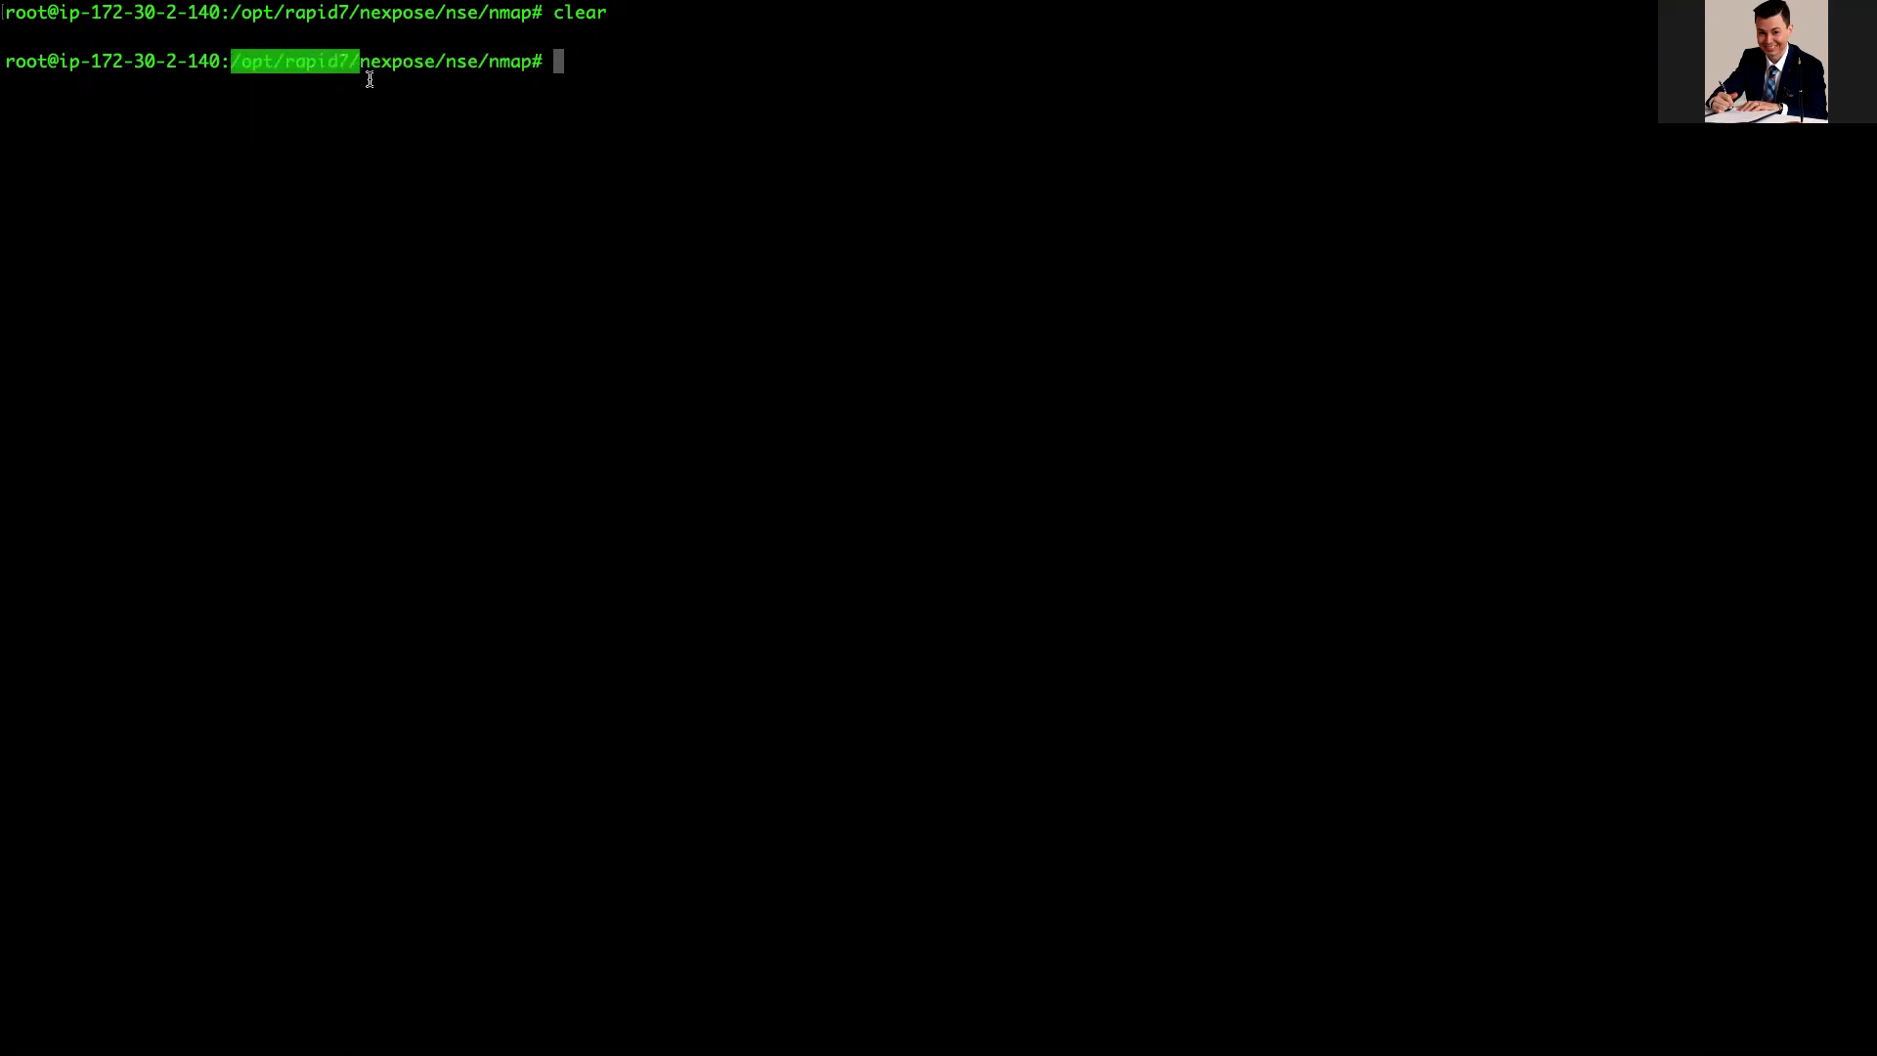
{"action": "left_click", "coordinate": [594, 61]}
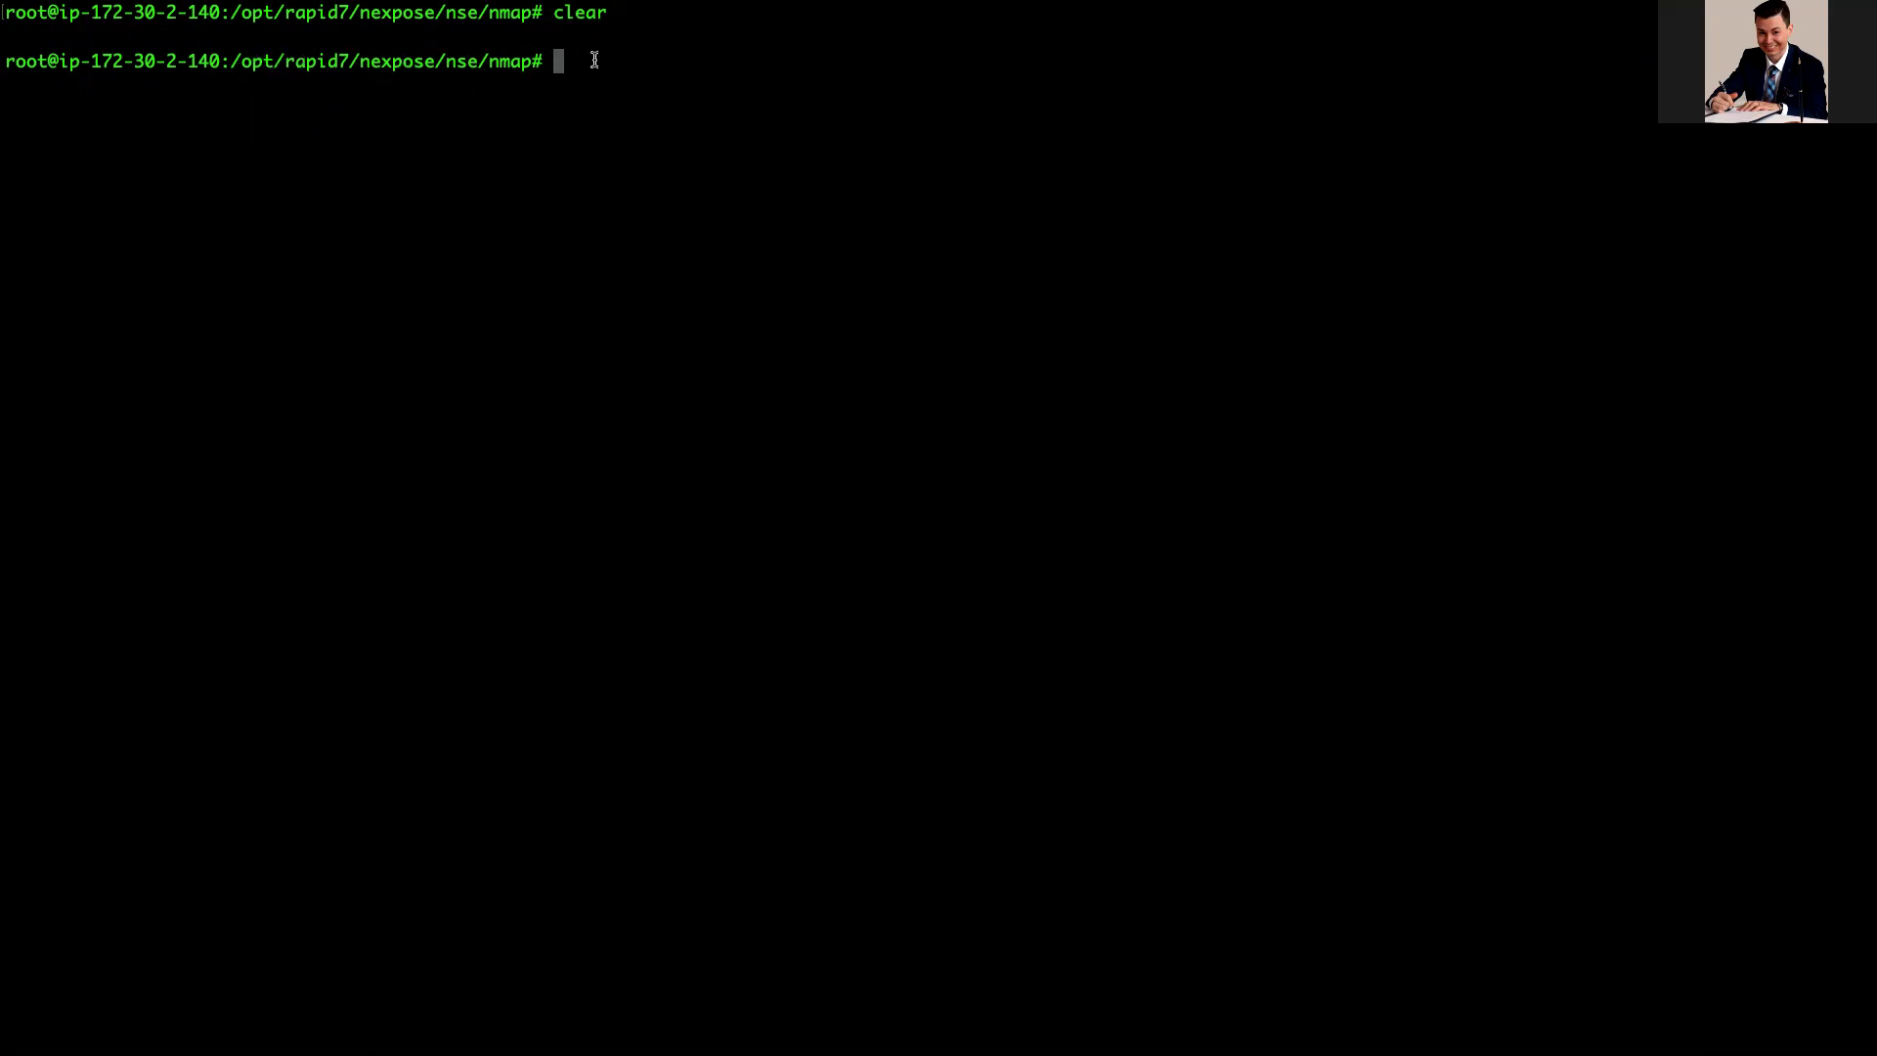
{"action": "key", "text": "Return"}
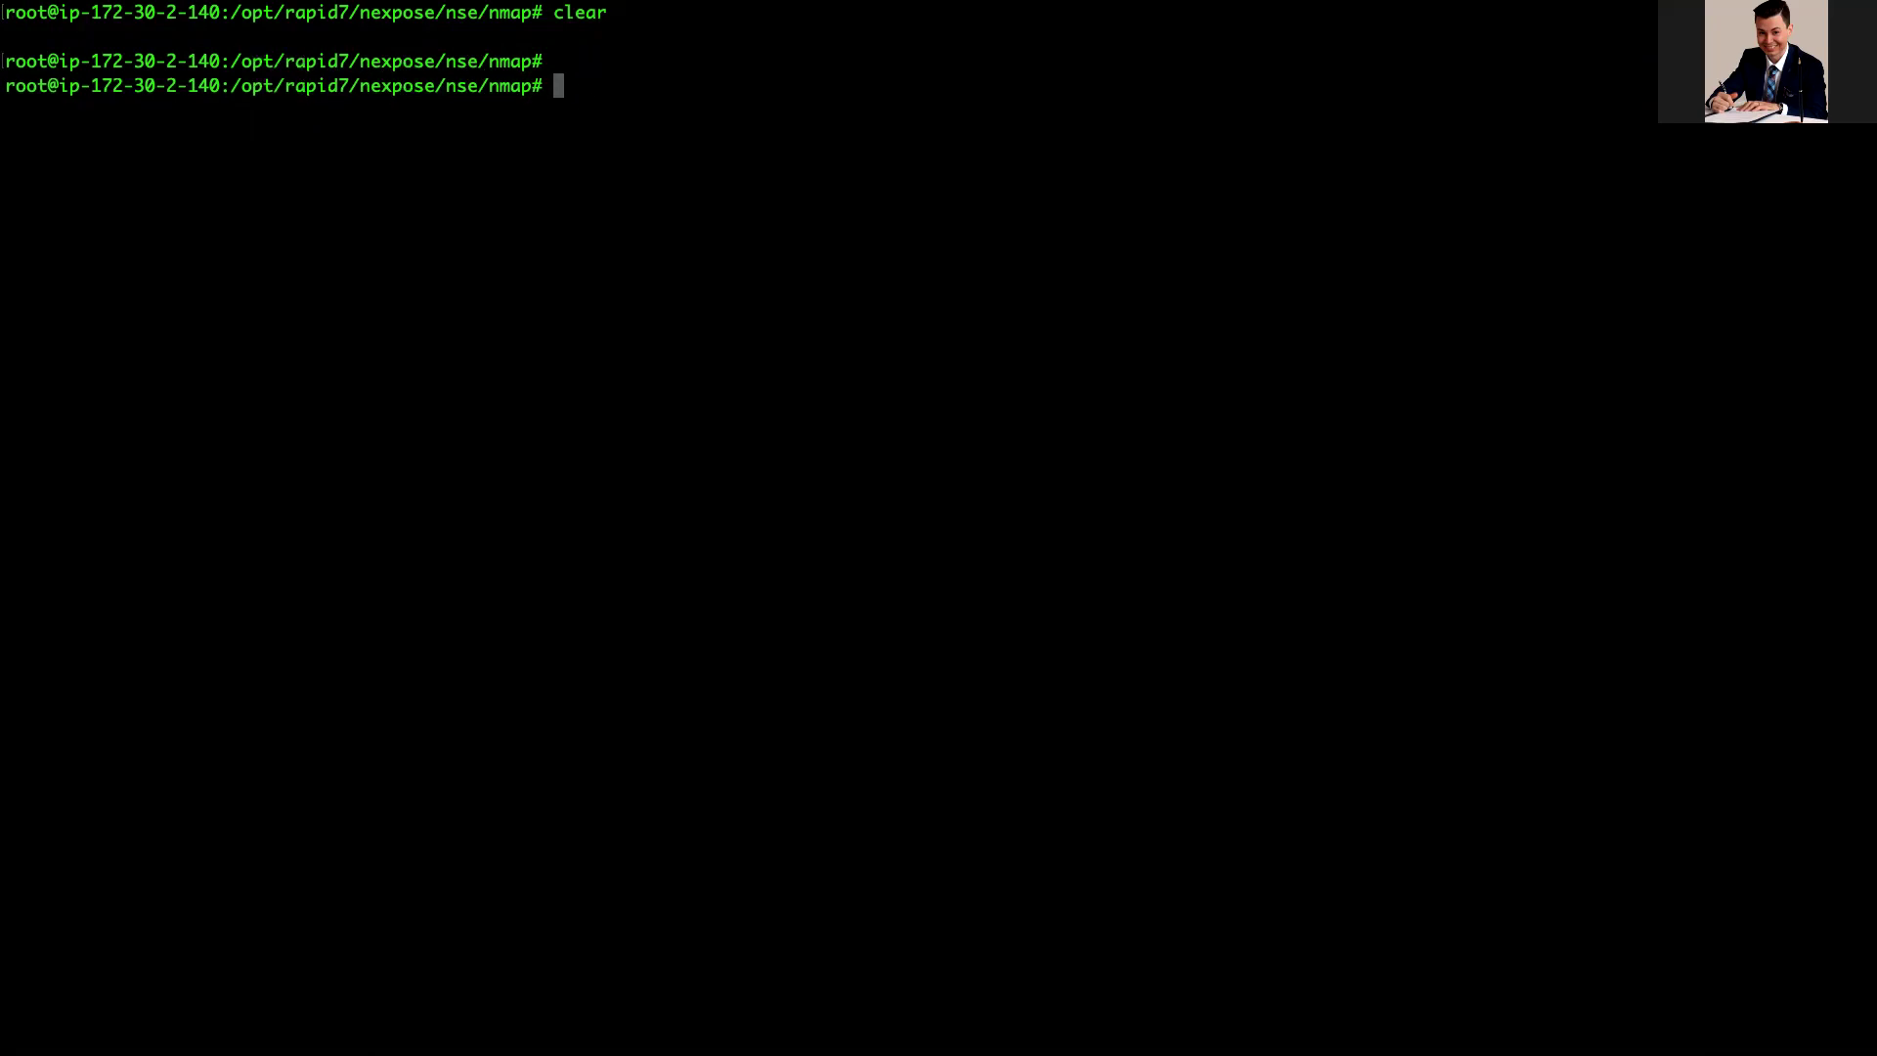
{"action": "type", "text": "clear"}
{"action": "key", "text": "Return"}
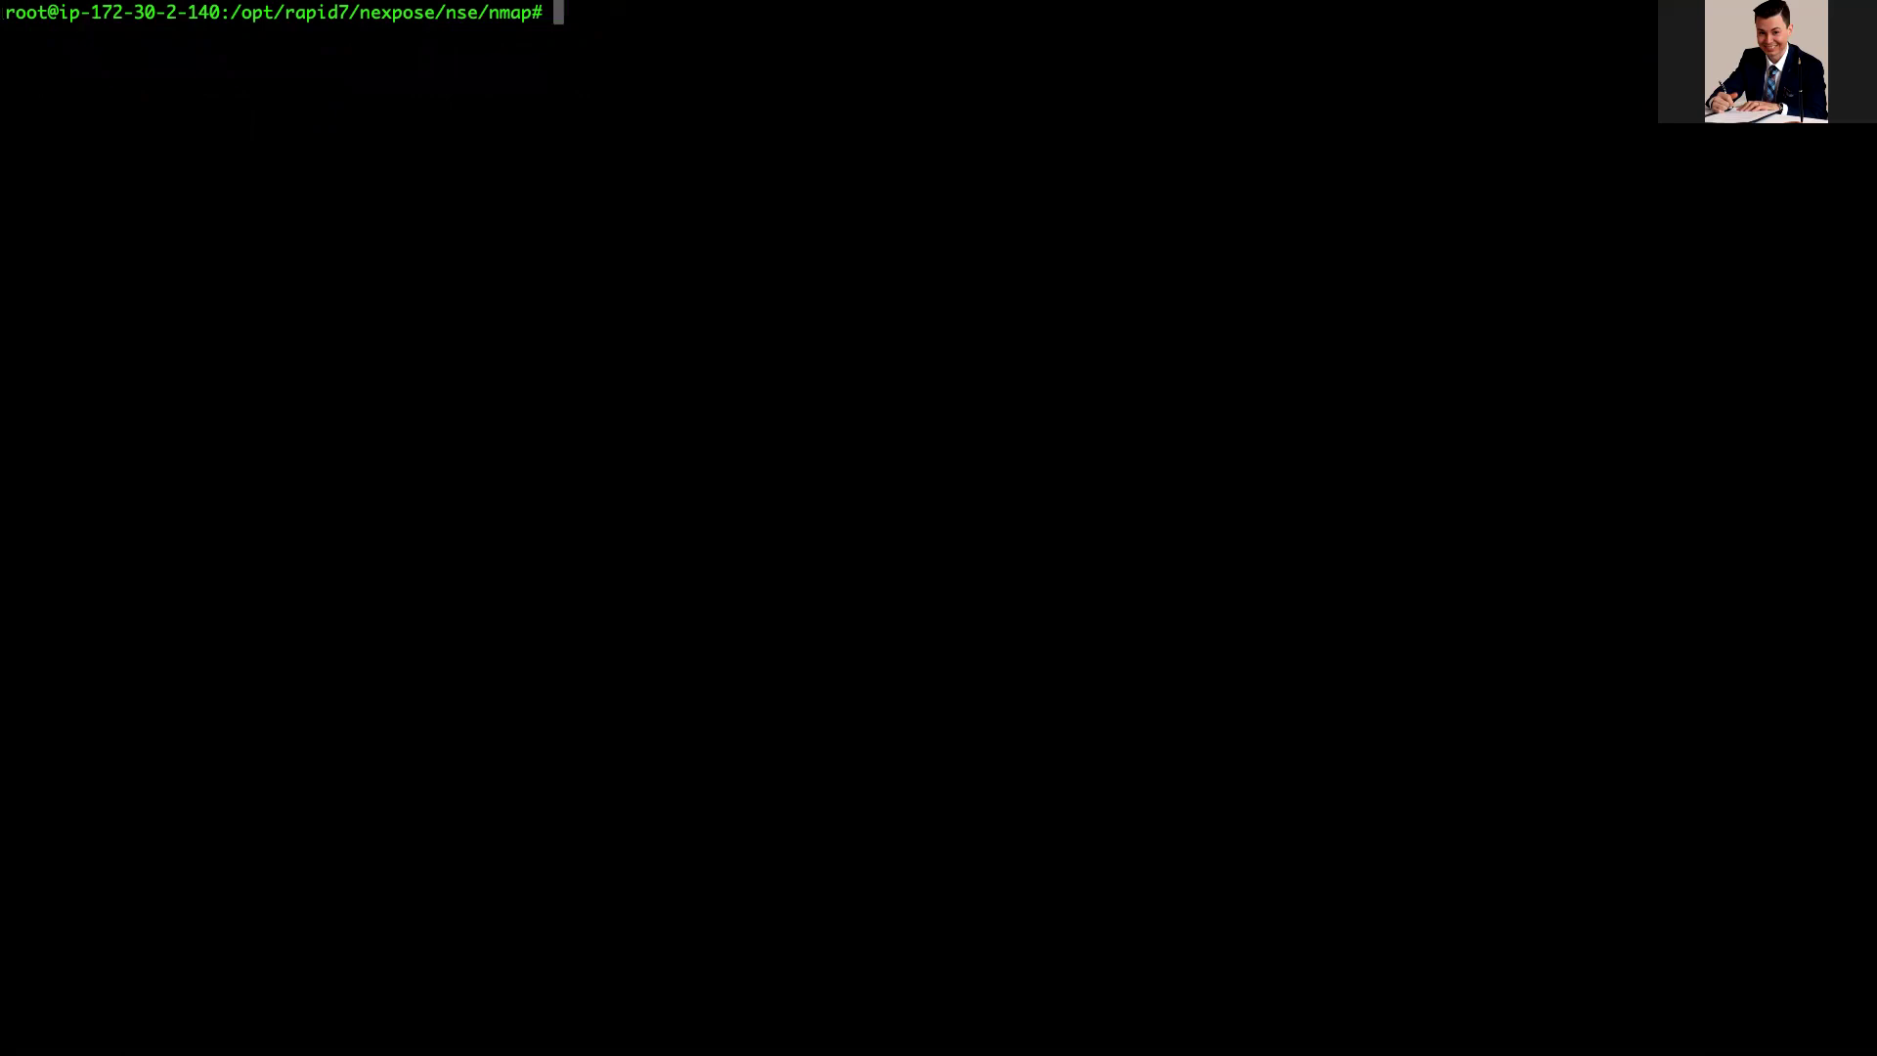
{"action": "key", "text": "Return"}
{"action": "key", "text": "Return"}
{"action": "key", "text": "Return"}
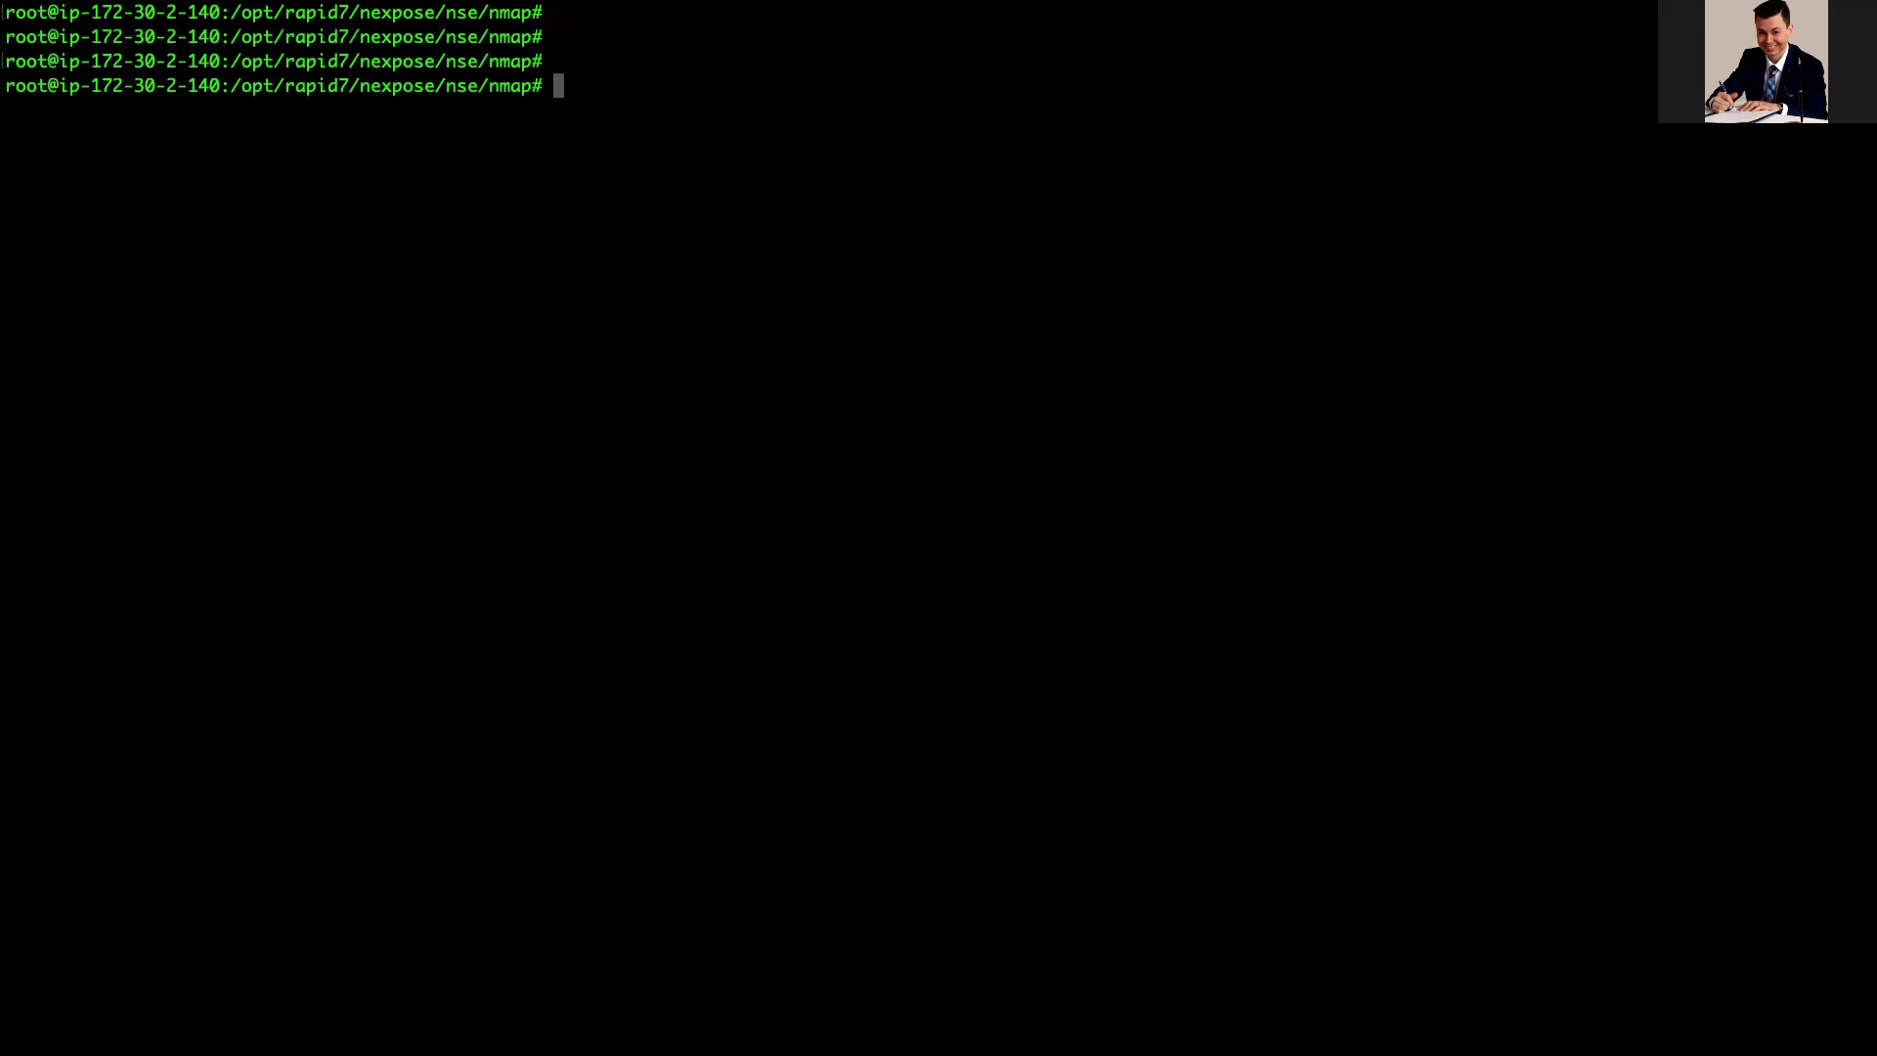
Step: Make the nmap binary executable with chmod +x nmap and begin a ./nmap -p command
{"action": "type", "text": "chmod +x nmap"}
{"action": "key", "text": "Return"}
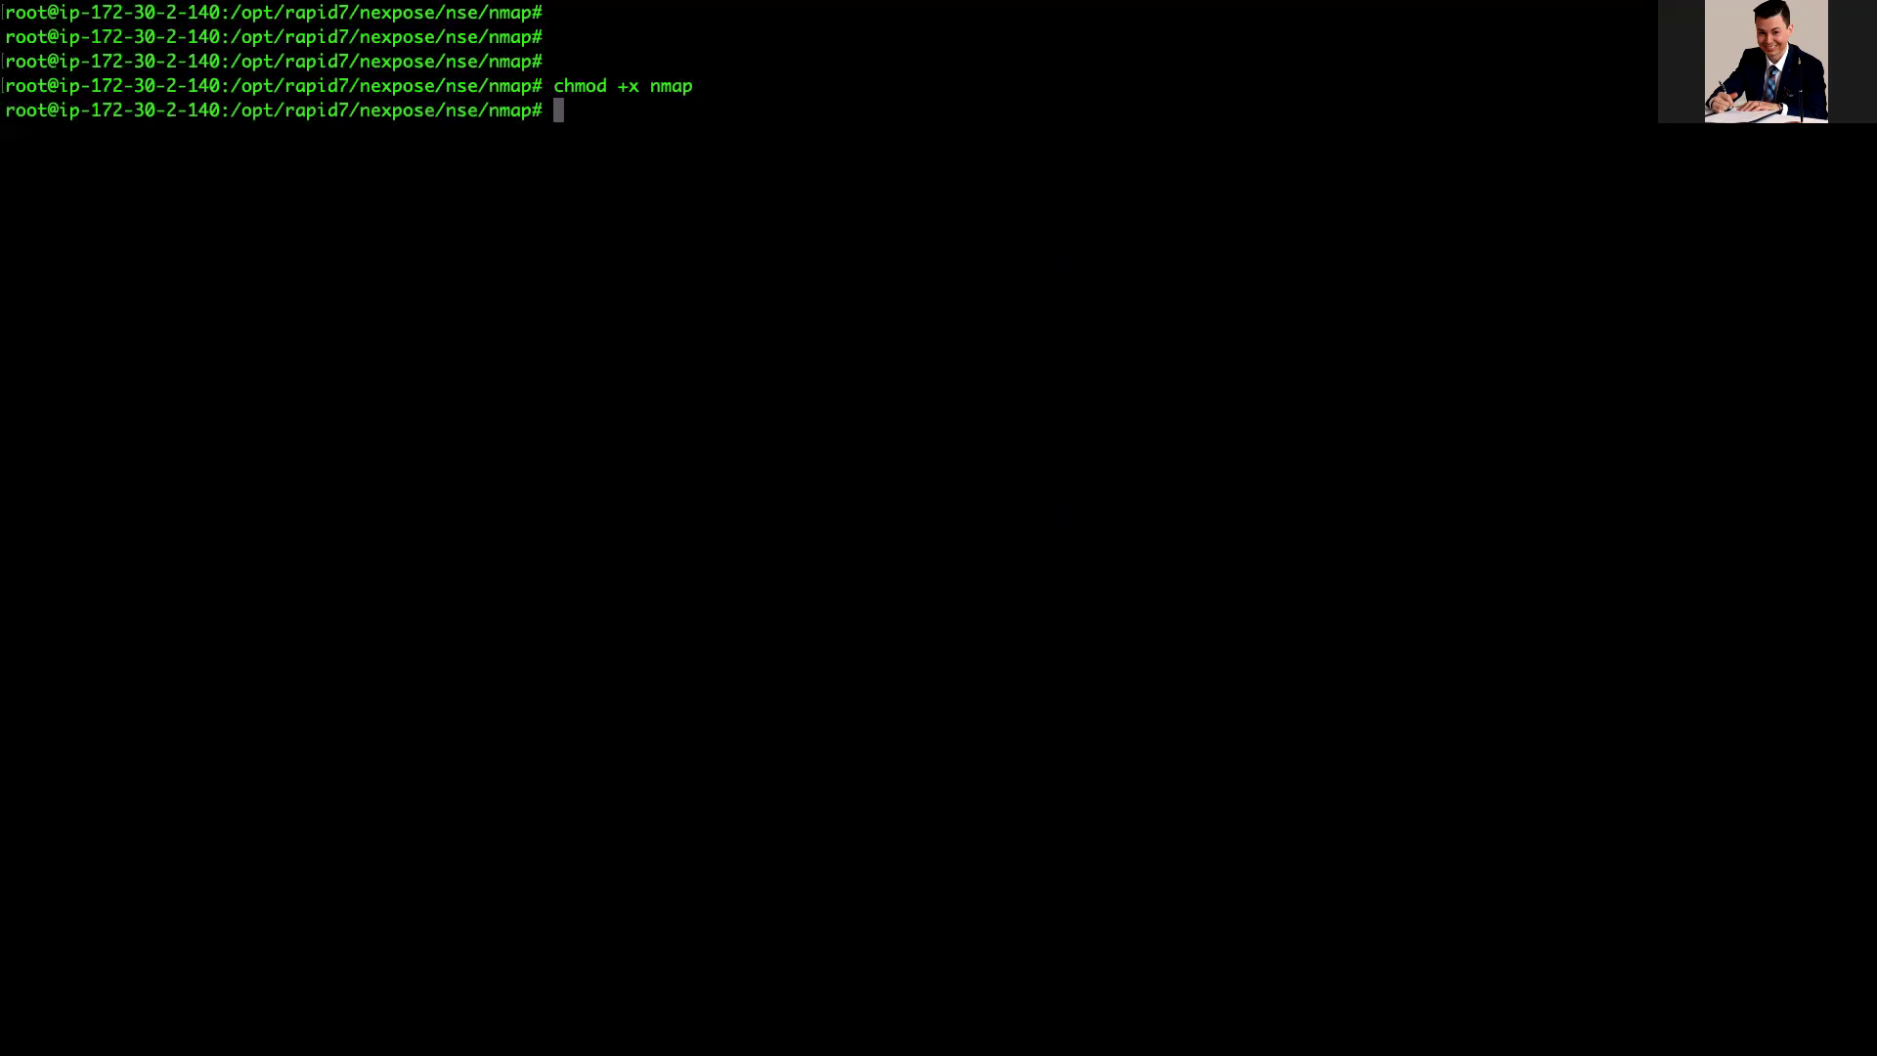
{"action": "type", "text": ","}
{"action": "key", "text": "BackSpace"}
{"action": "type", "text": "./nmap -p"}
Step: Look up the Console-to-Engine port 40814 in the docs and add it to the nmap command
{"action": "scroll", "coordinate": [537, 176], "scroll_direction": "right", "scroll_amount": 3}
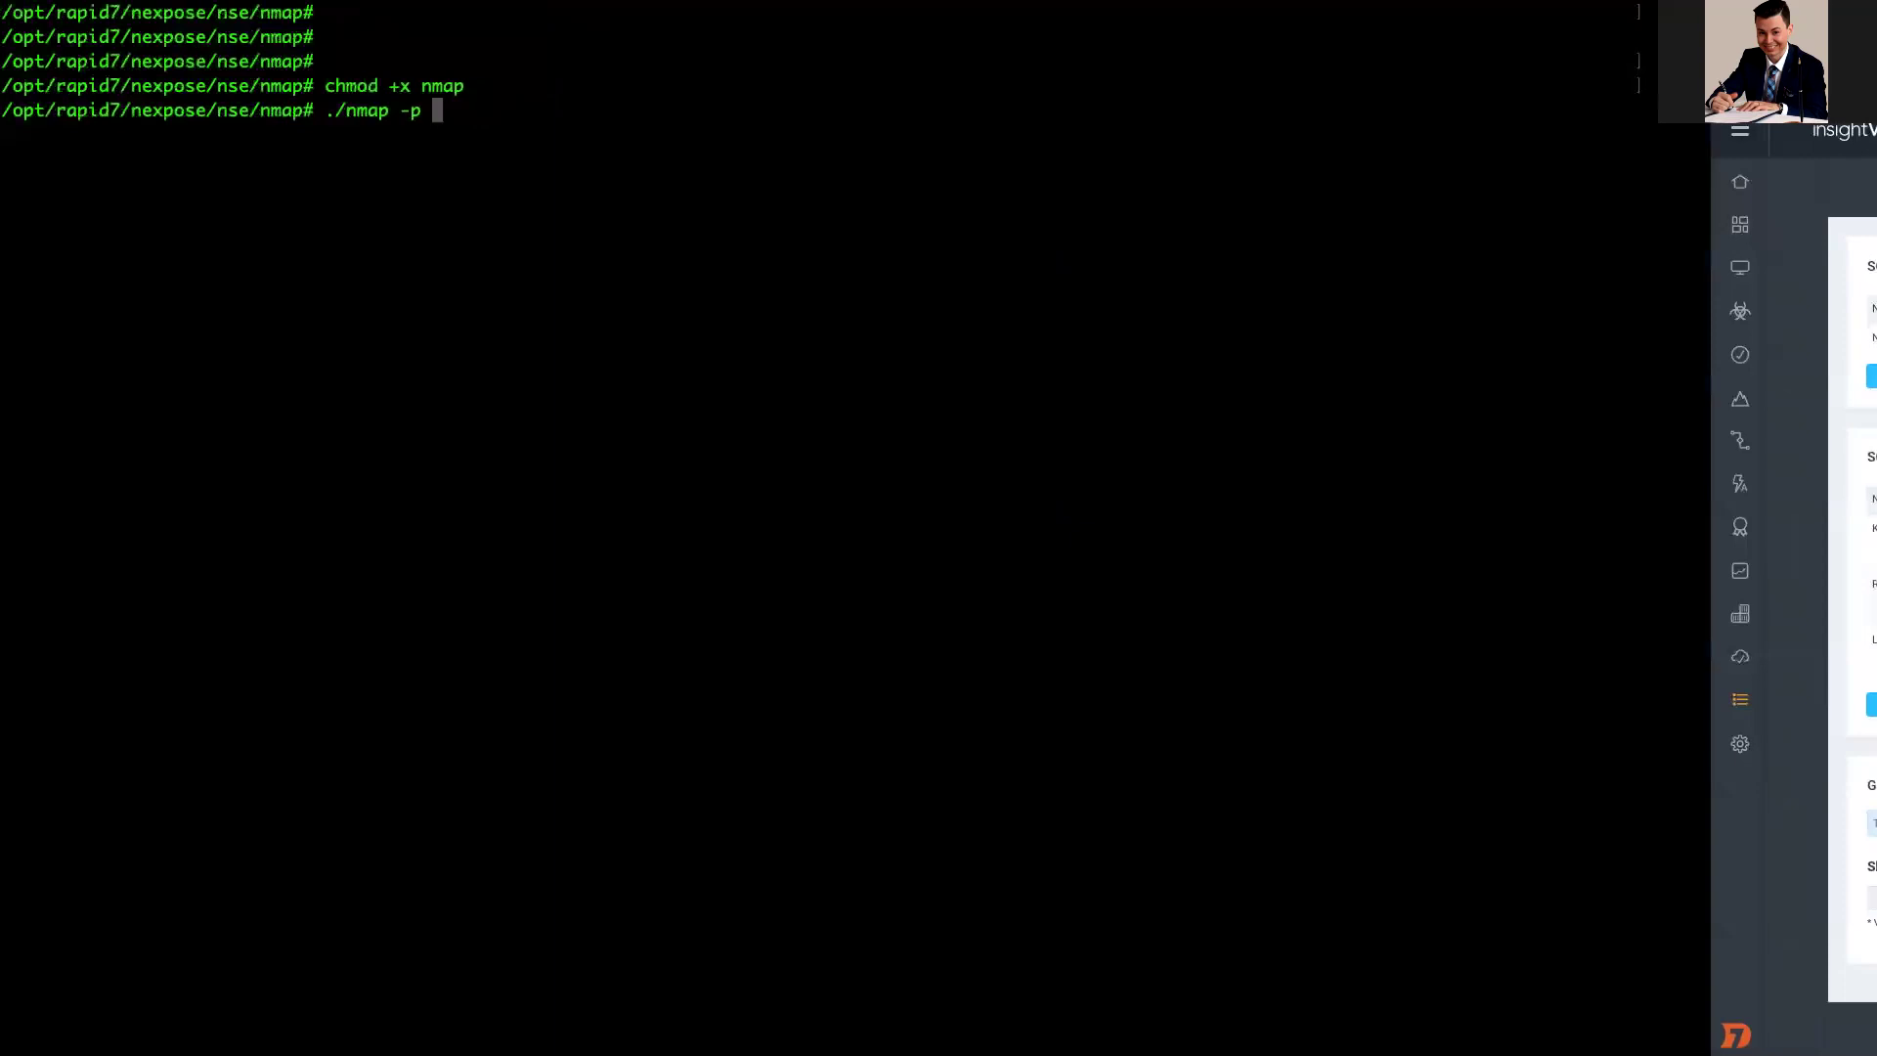
{"action": "scroll", "coordinate": [473, 184], "scroll_direction": "right", "scroll_amount": 1}
{"action": "scroll", "coordinate": [473, 184], "scroll_direction": "right", "scroll_amount": 3}
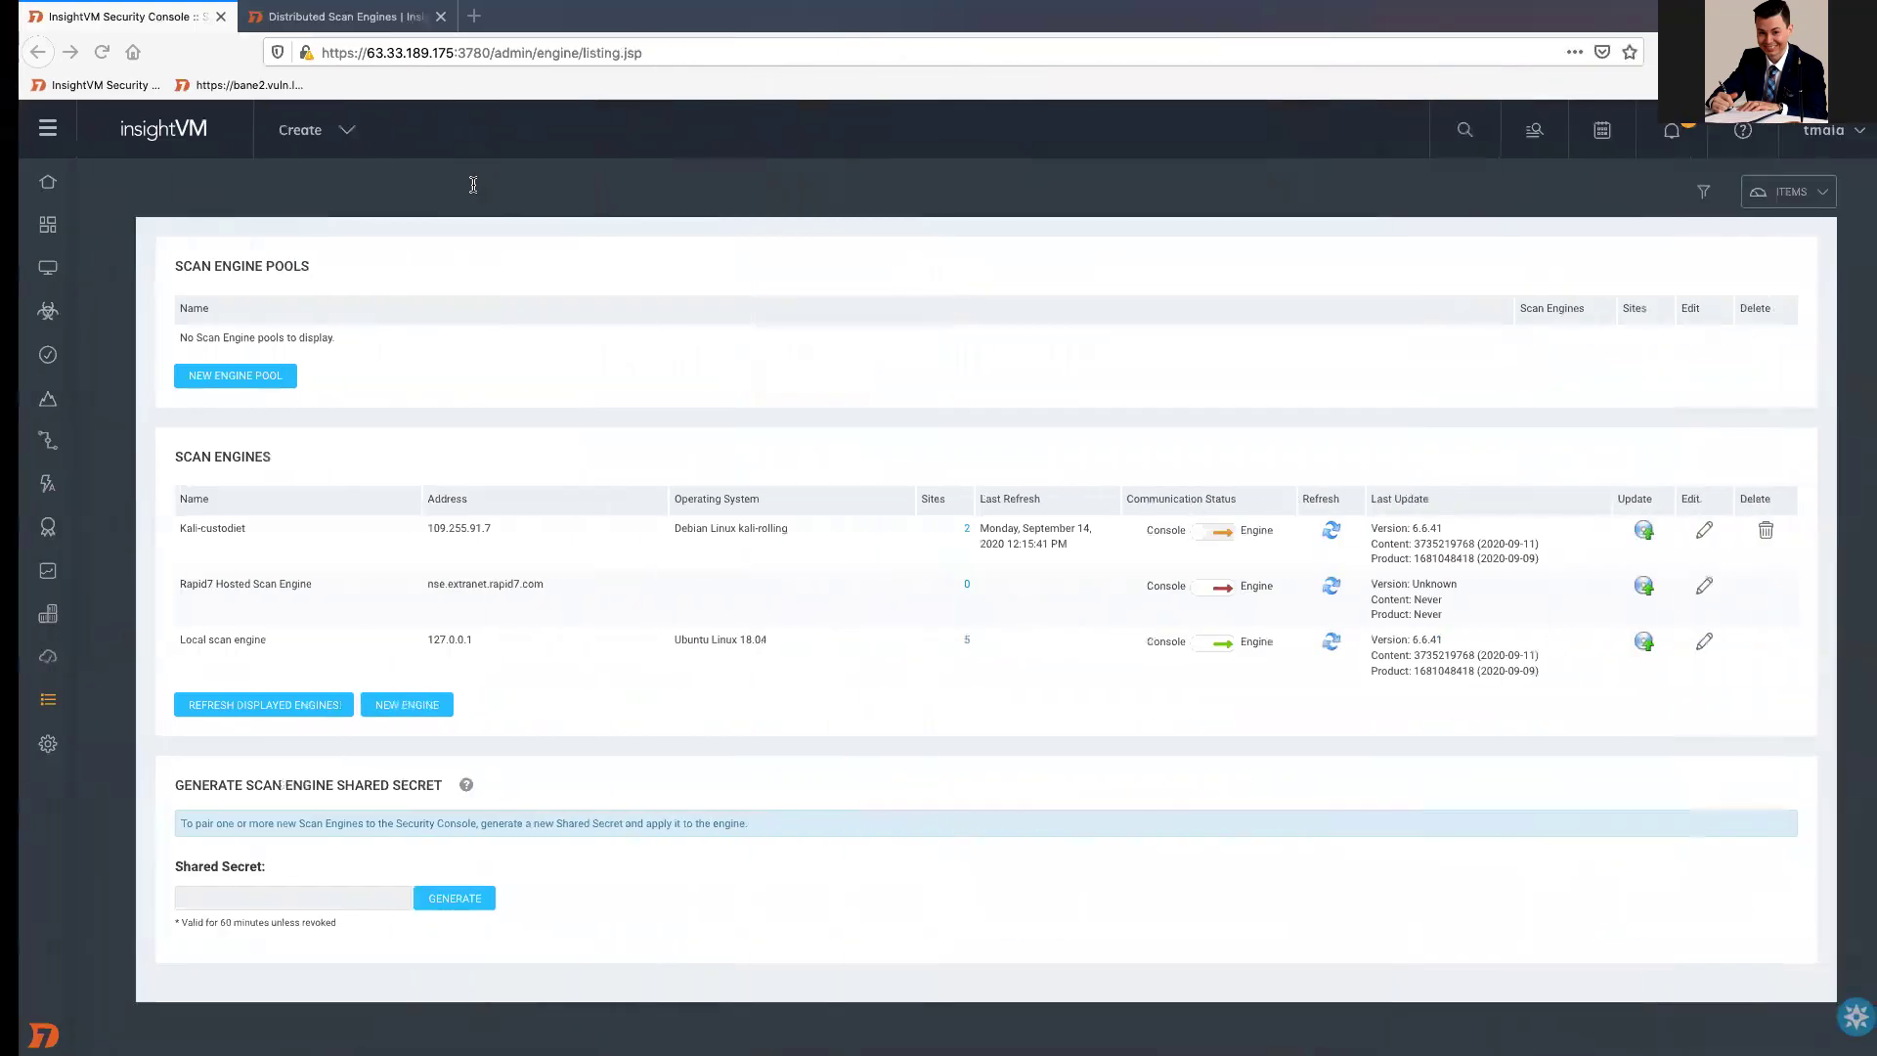
{"action": "left_click", "coordinate": [325, 22]}
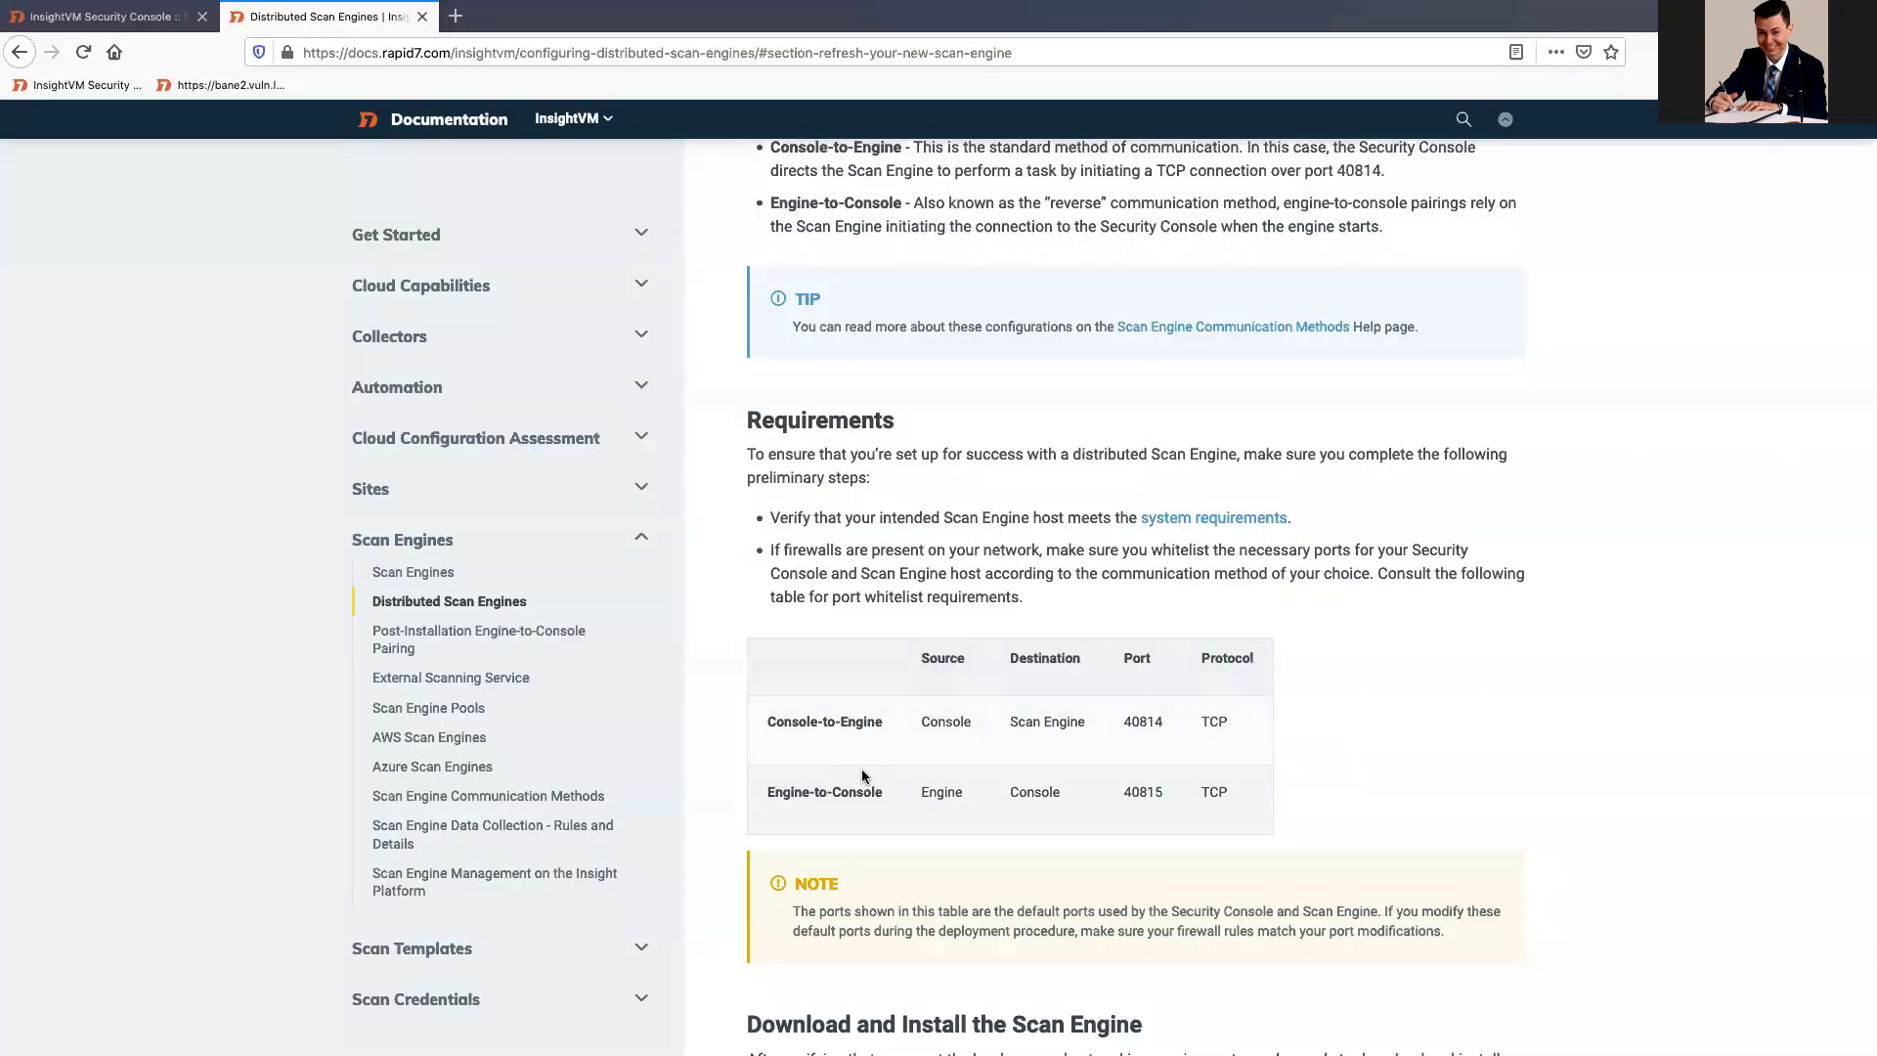
{"action": "double_click", "coordinate": [1148, 722]}
{"action": "scroll", "coordinate": [1163, 797], "scroll_direction": "left", "scroll_amount": 3}
{"action": "type", "text": "4"}
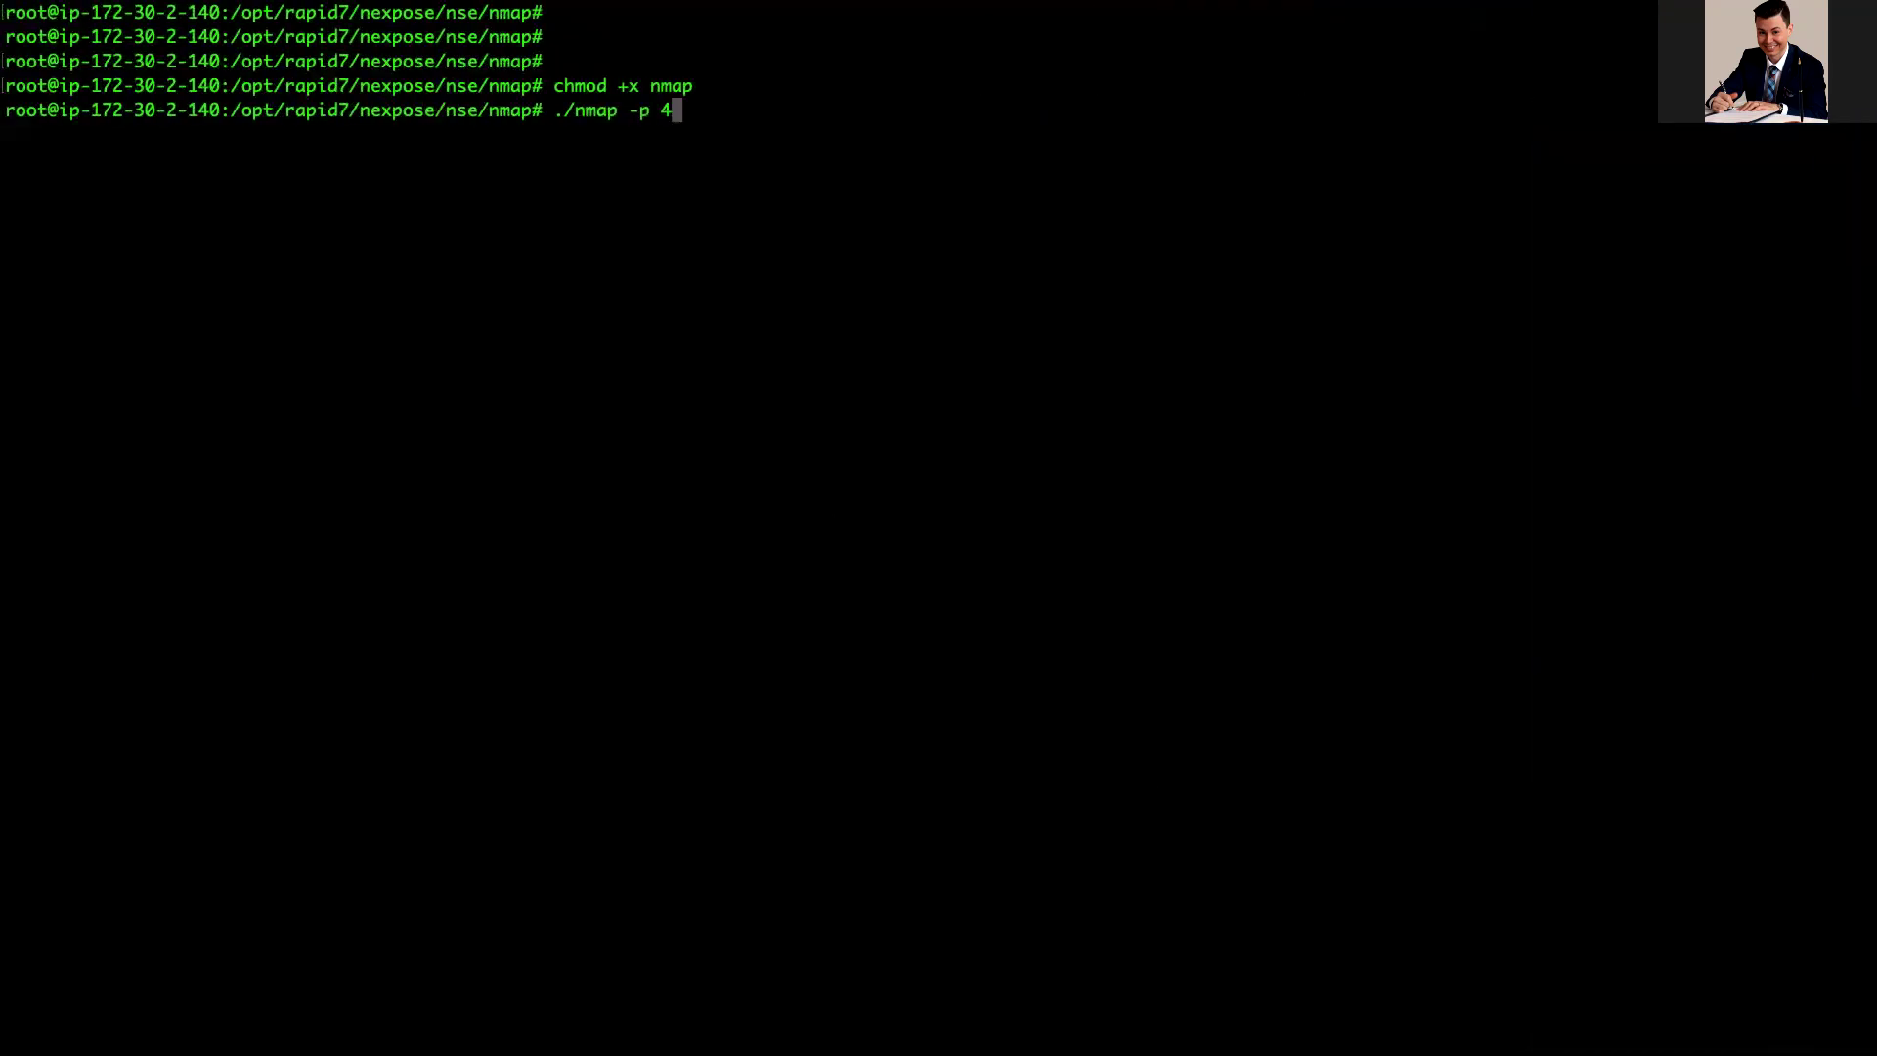
{"action": "type", "text": "0814"}
Step: Scan port 40814 on the Kali-custodiet address 109.255.91.7, which reports it filtered
{"action": "scroll", "coordinate": [938, 528], "scroll_direction": "right", "scroll_amount": 3}
{"action": "key", "text": "ctrl+shift+Tab"}
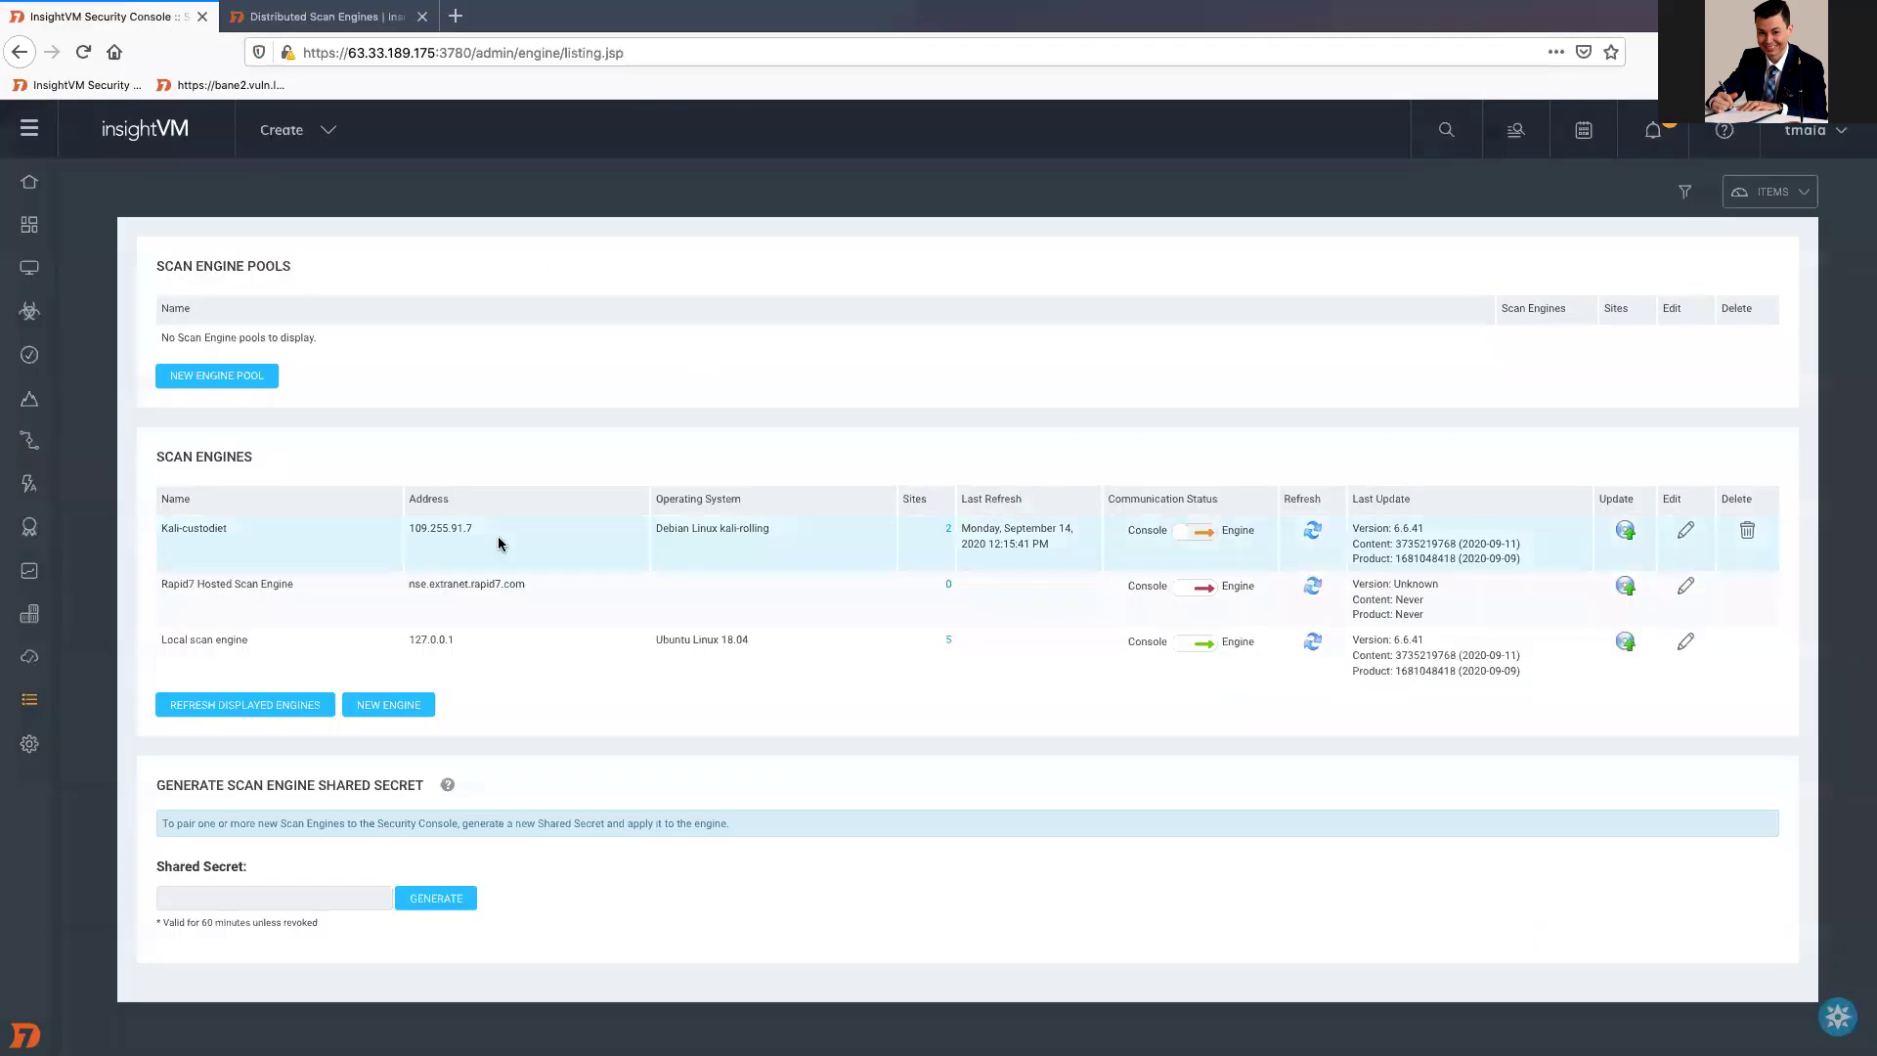
{"action": "left_click_drag", "start_coordinate": [483, 528], "coordinate": [404, 528]}
{"action": "key", "text": "super+c"}
{"action": "scroll", "coordinate": [938, 528], "scroll_direction": "left", "scroll_amount": 3}
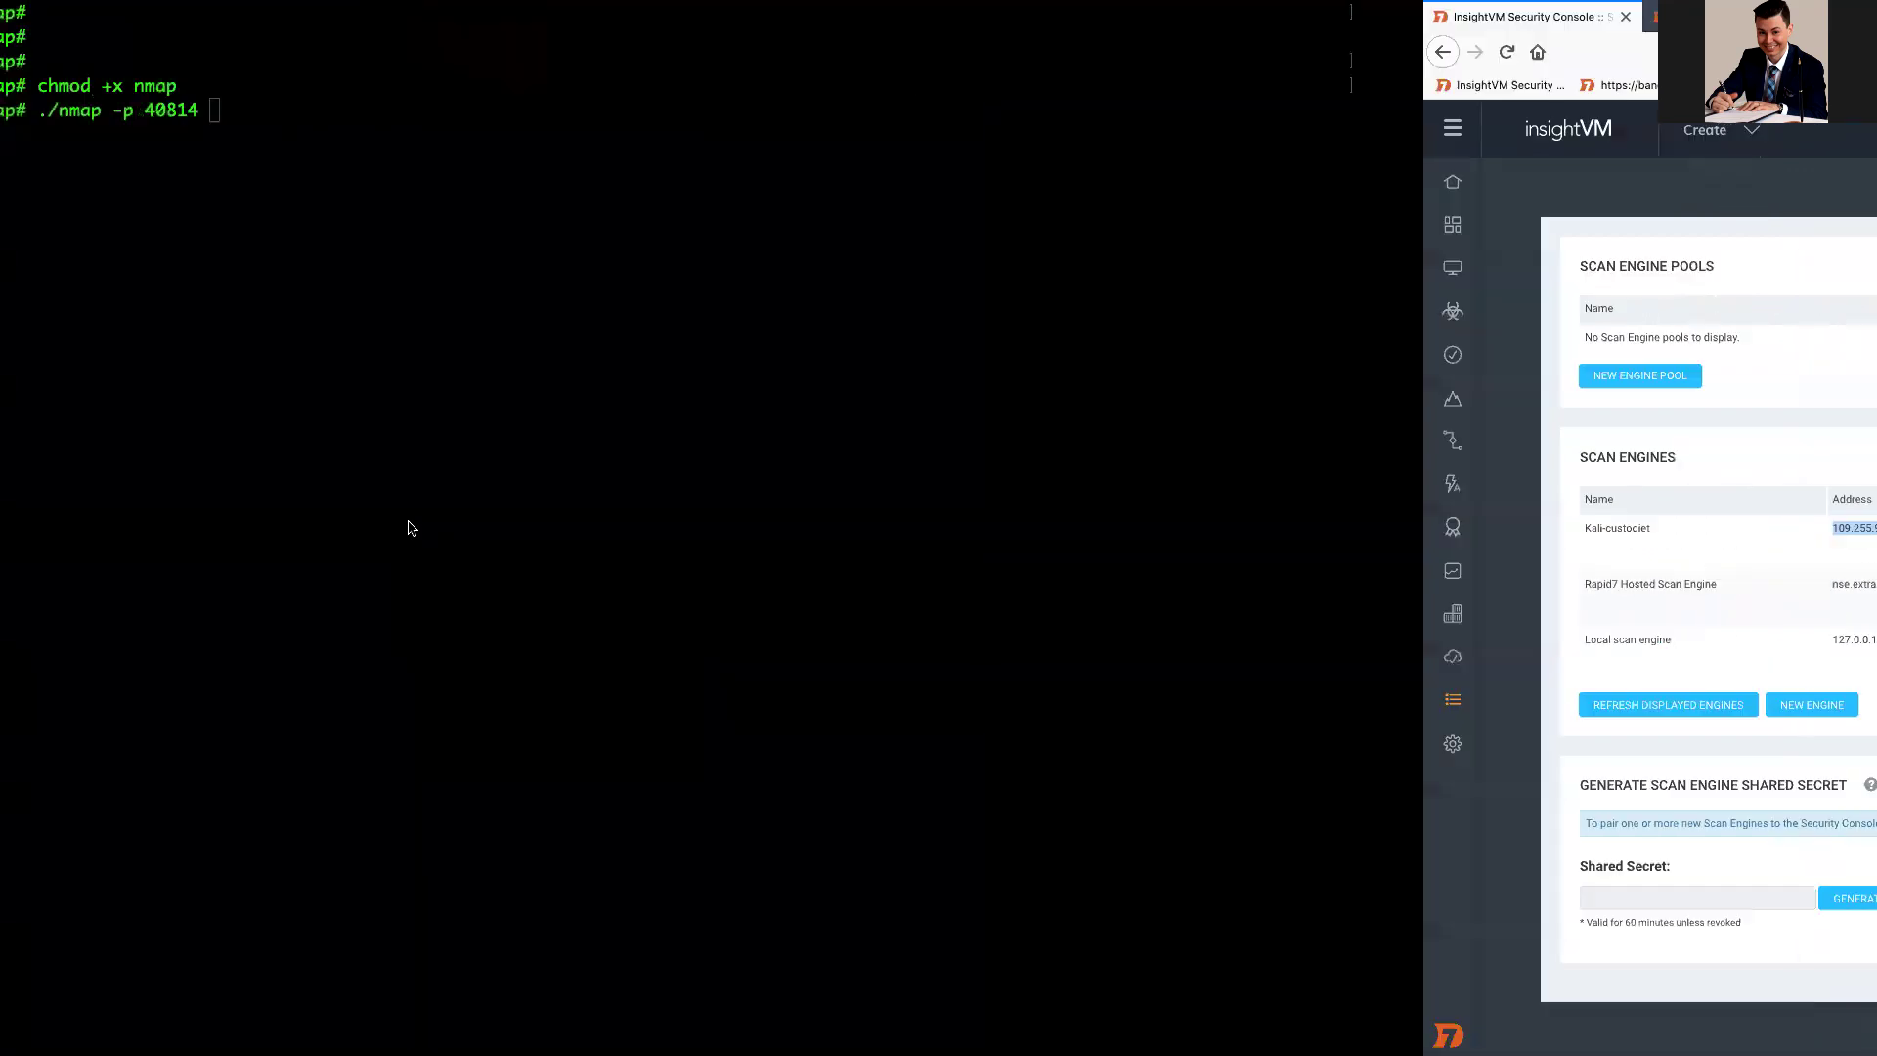
{"action": "key", "text": "super+v"}
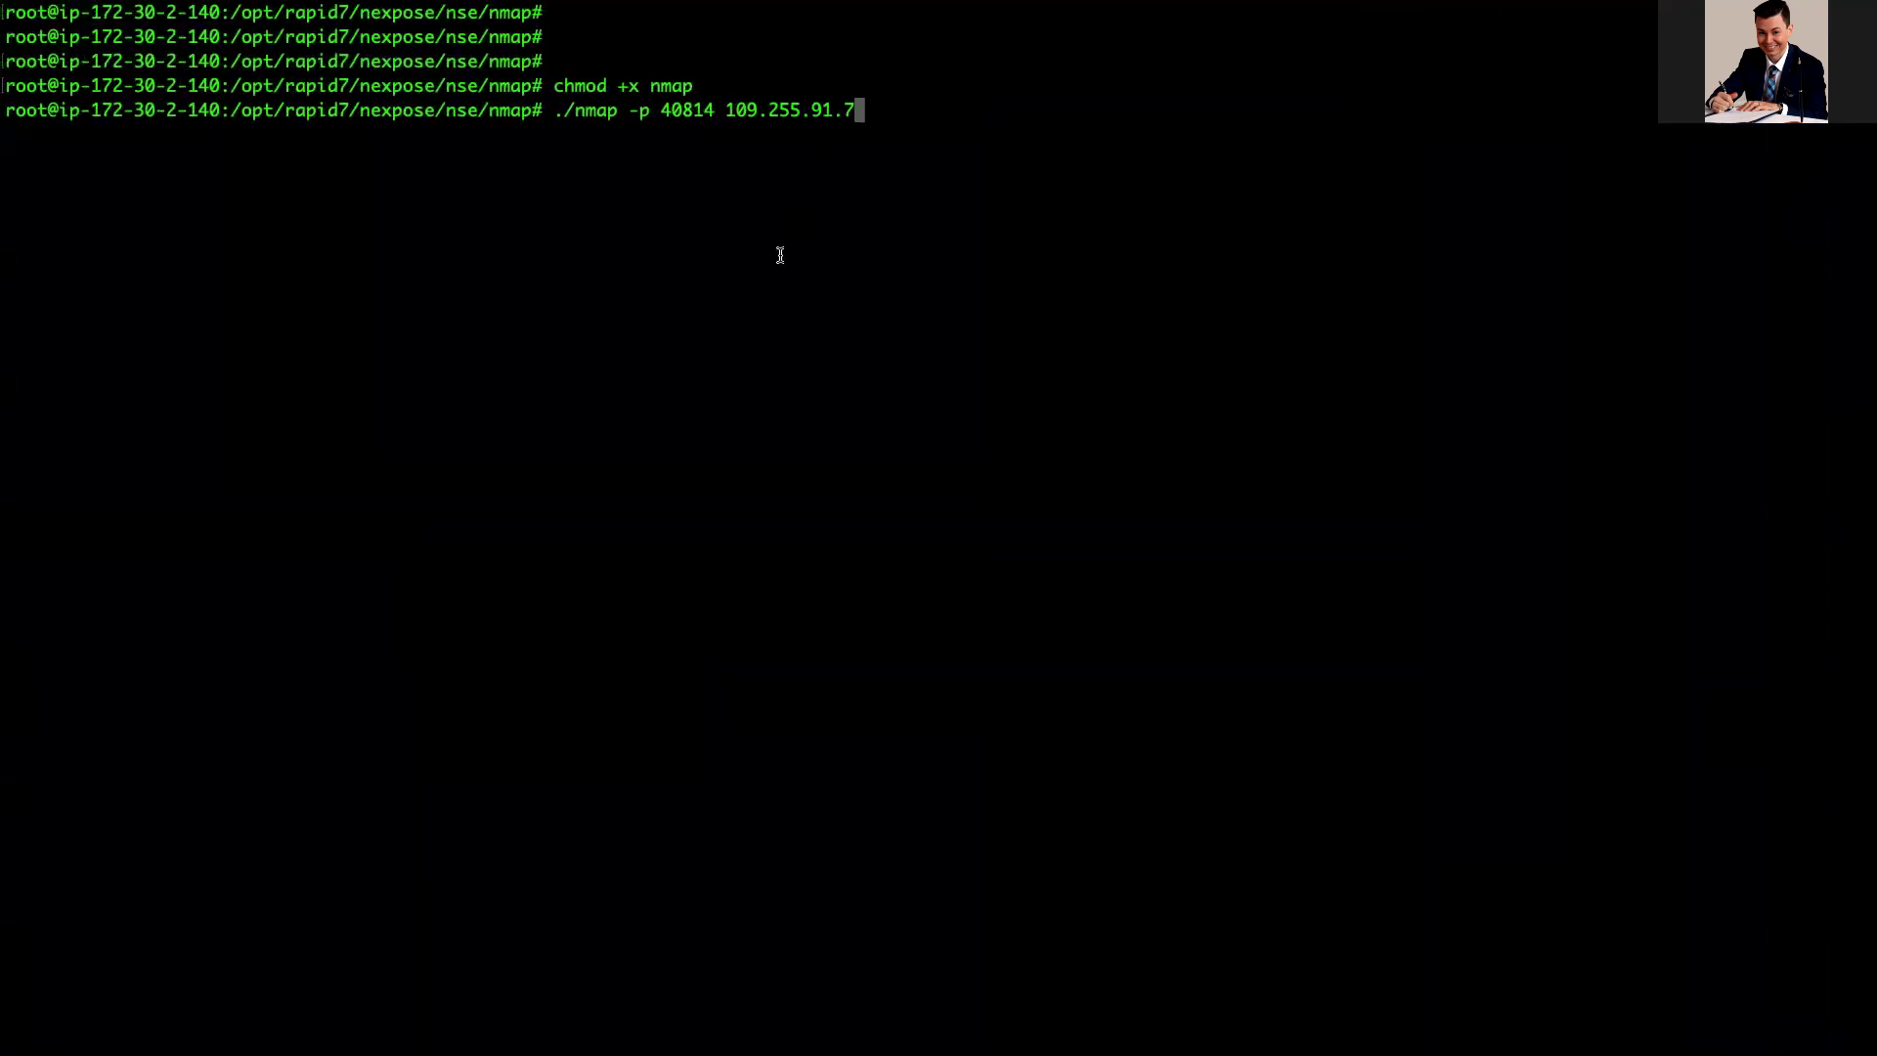
{"action": "key", "text": "Return"}
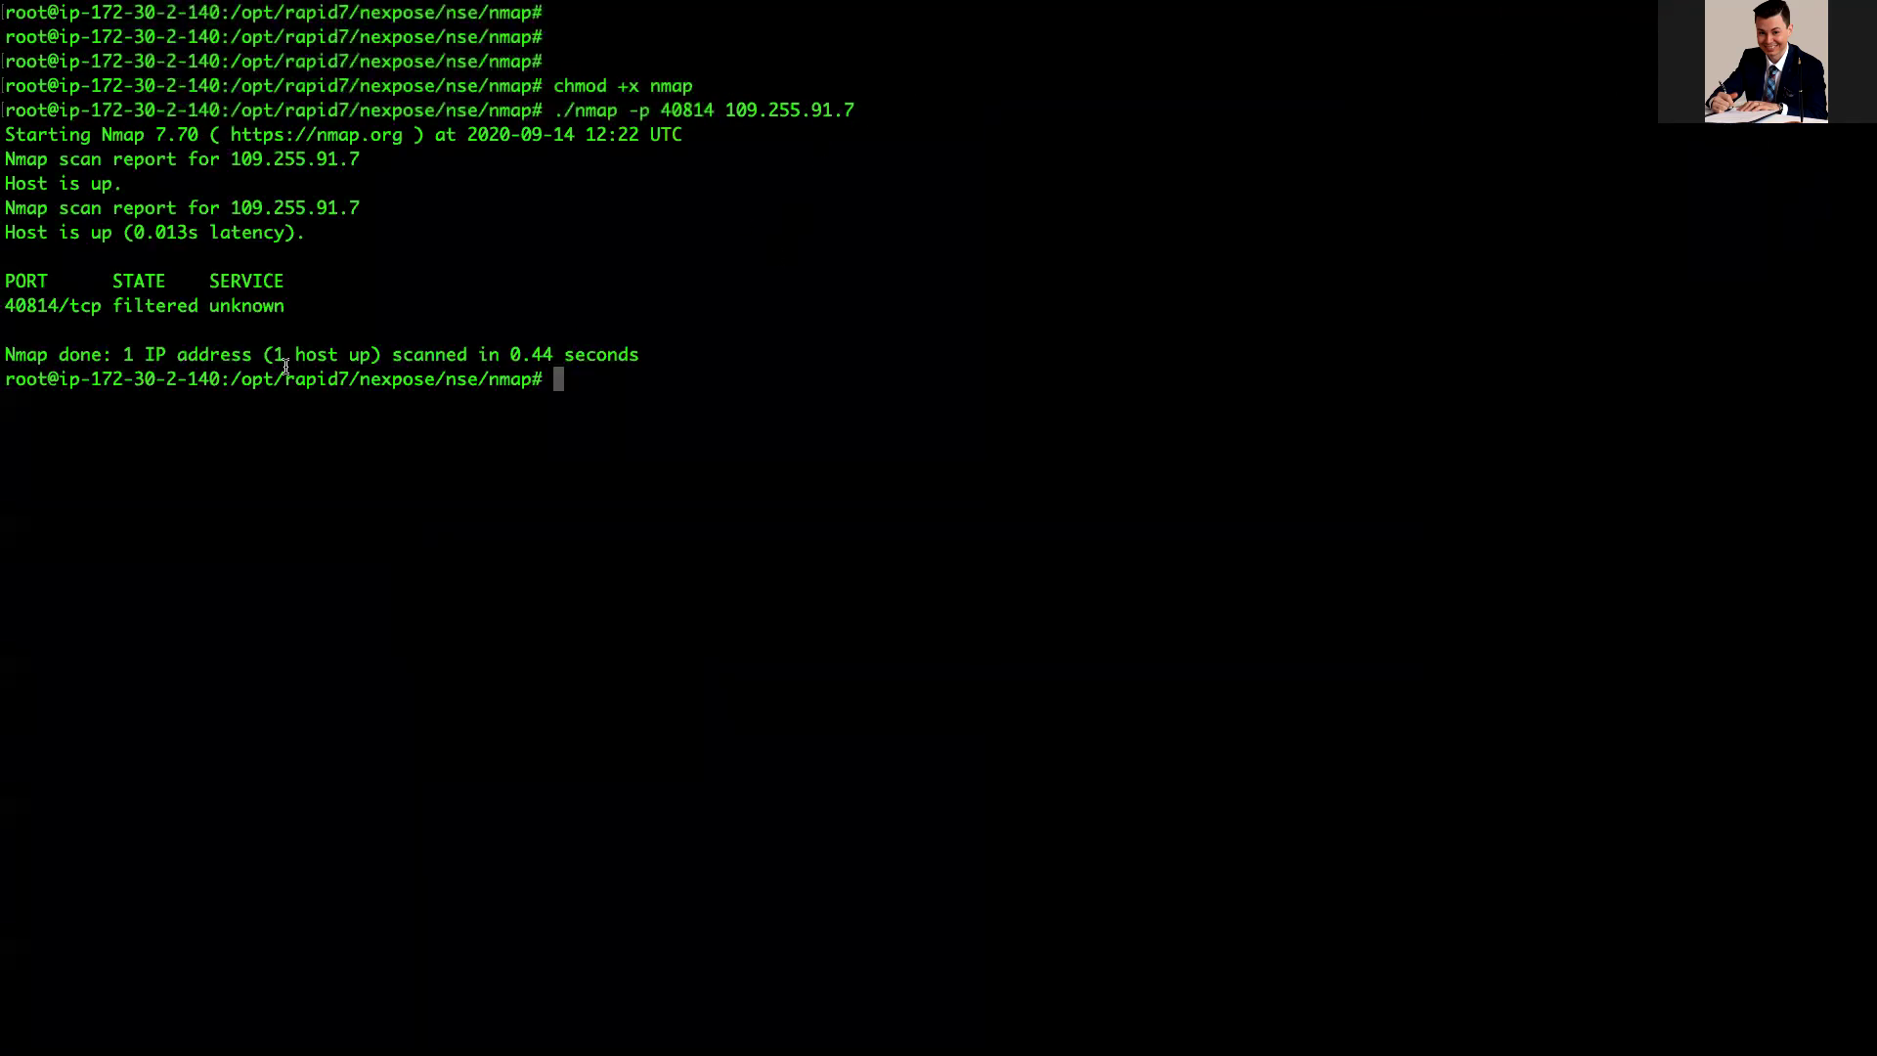
{"action": "left_click_drag", "start_coordinate": [4, 305], "coordinate": [116, 303]}
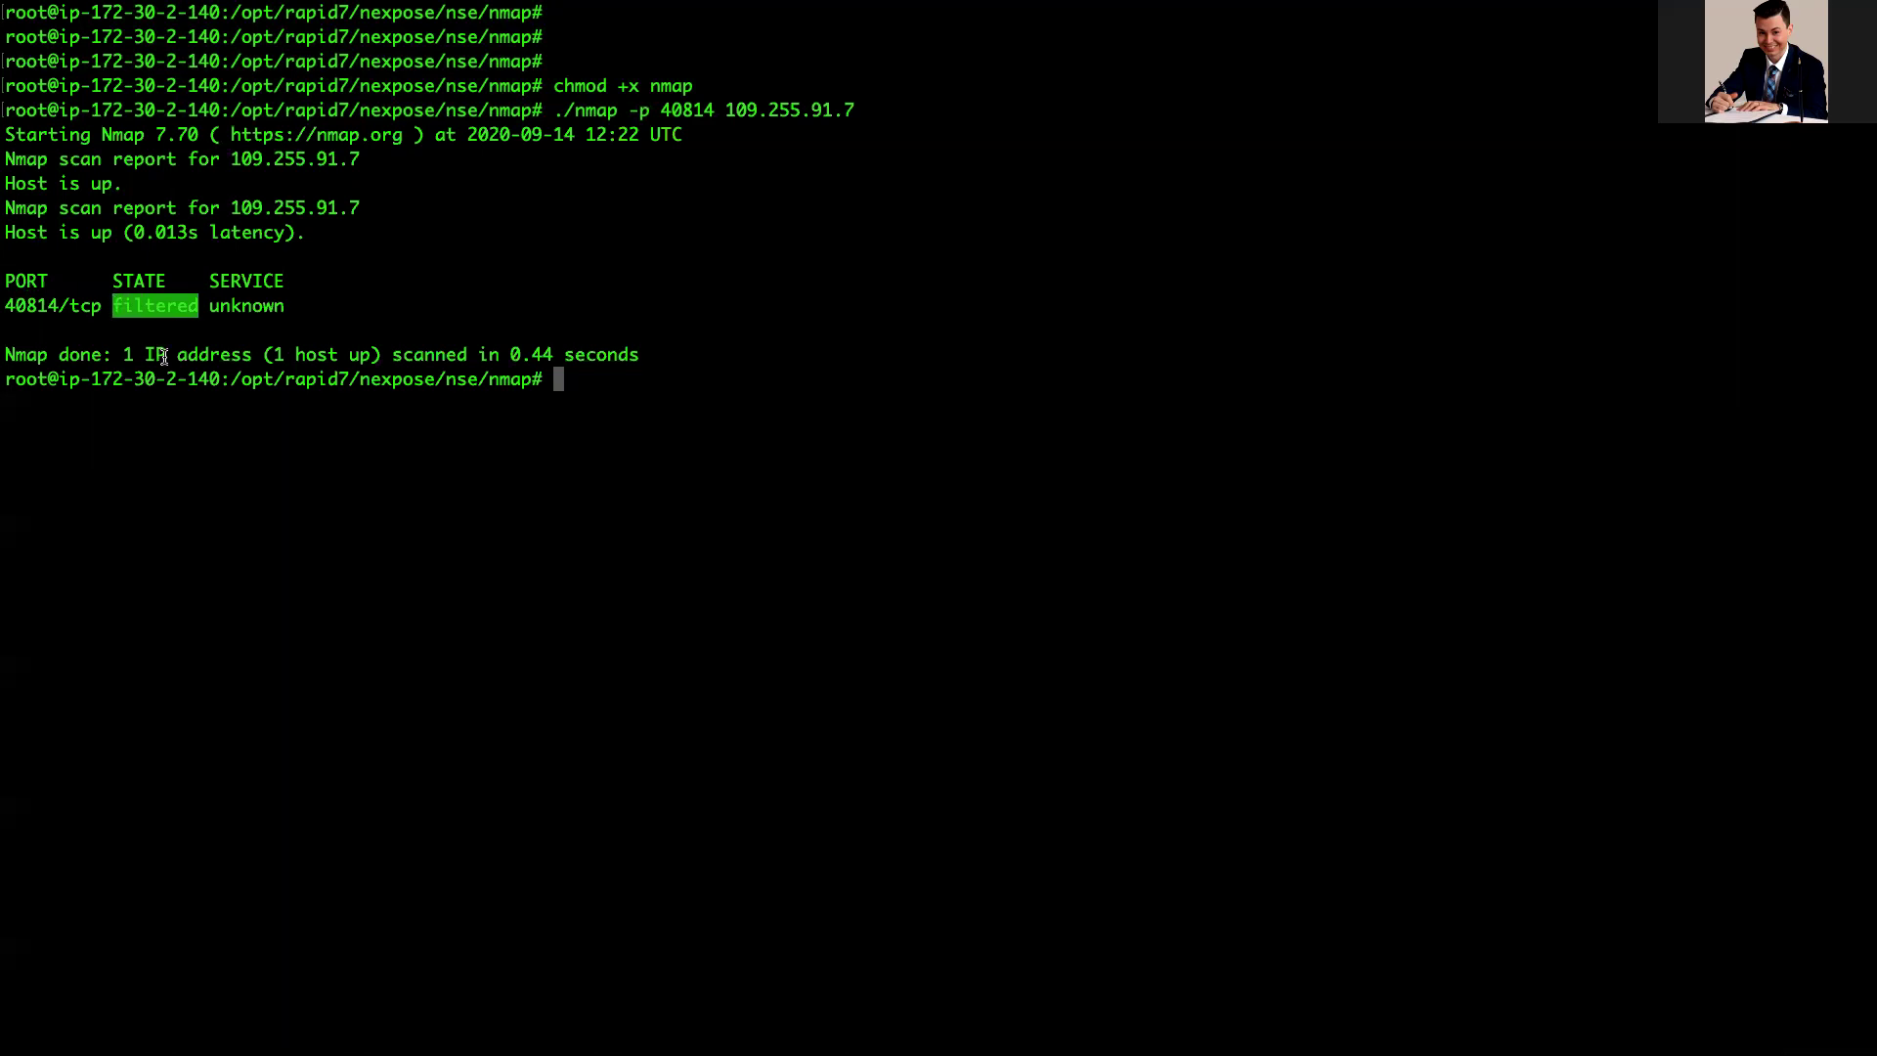
{"action": "key", "text": "ctrl+Right"}
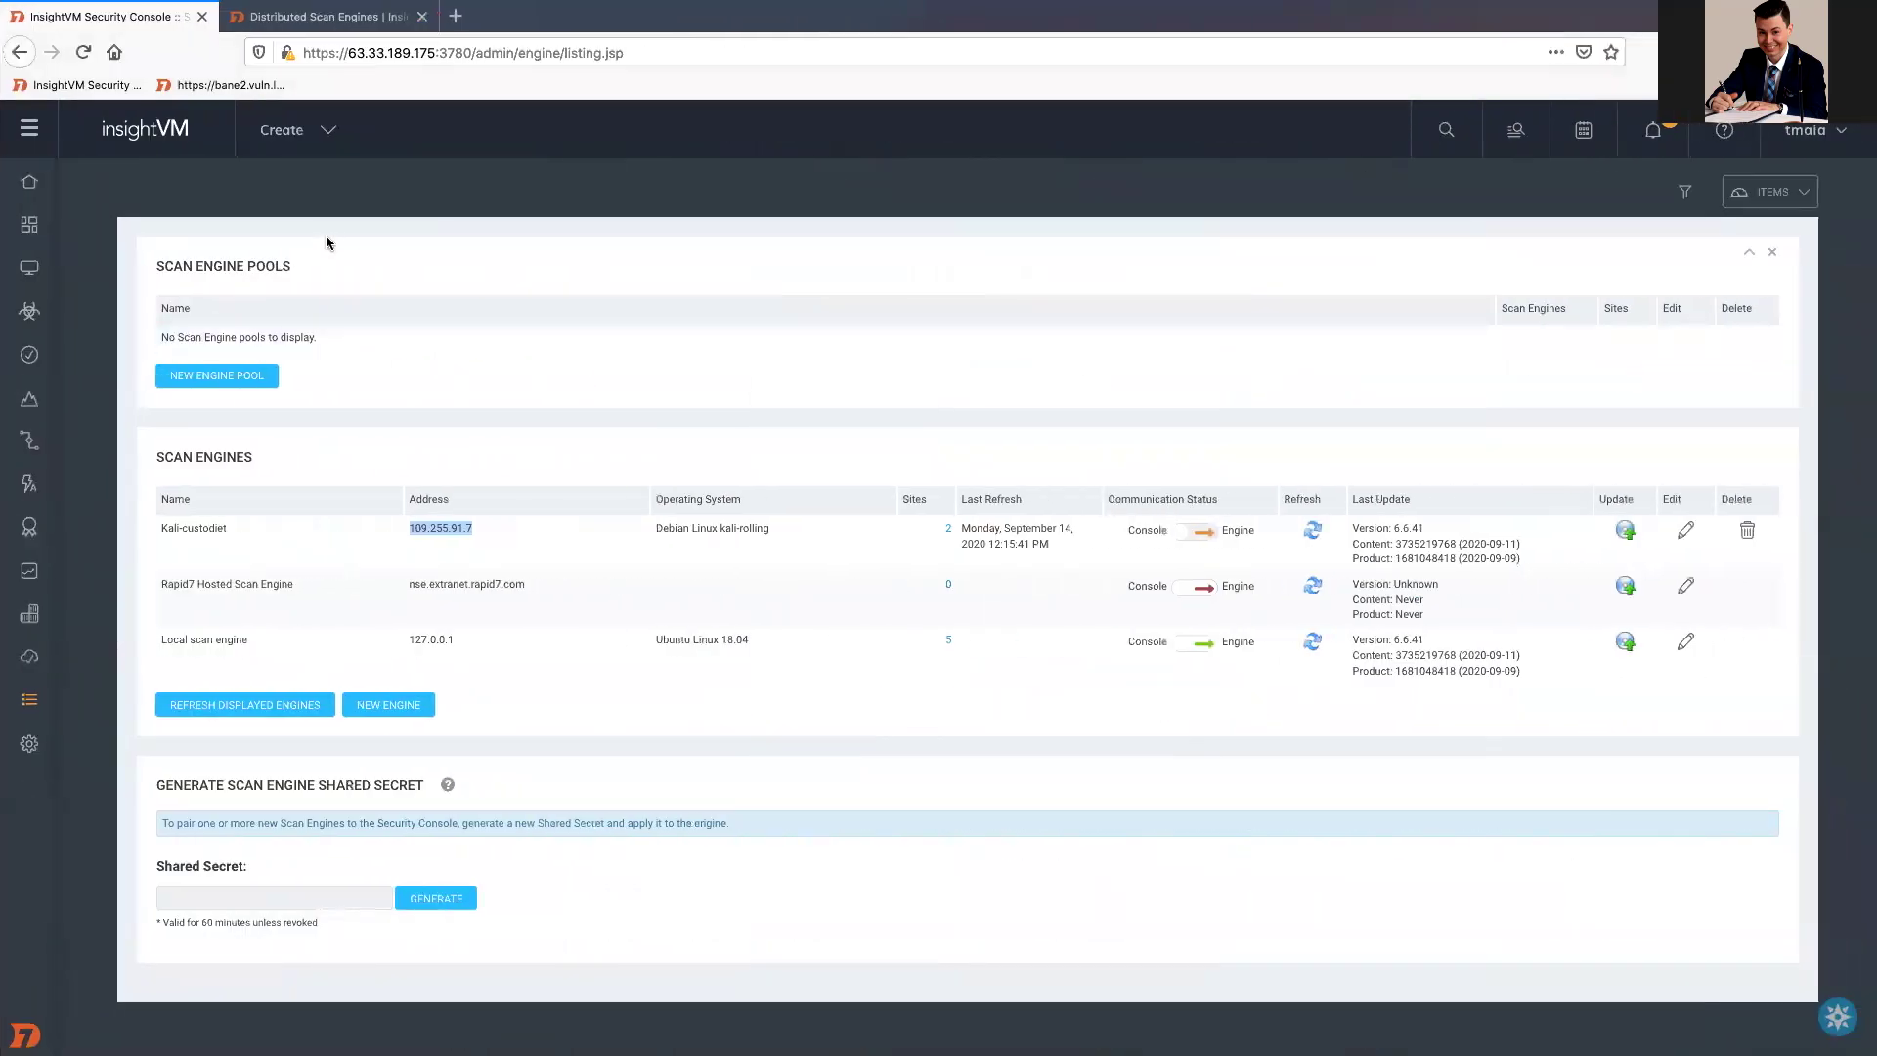
Step: Sign in to the router admin at 192.168.0.1 with the admin credentials in a private tab
{"action": "left_click", "coordinate": [451, 24]}
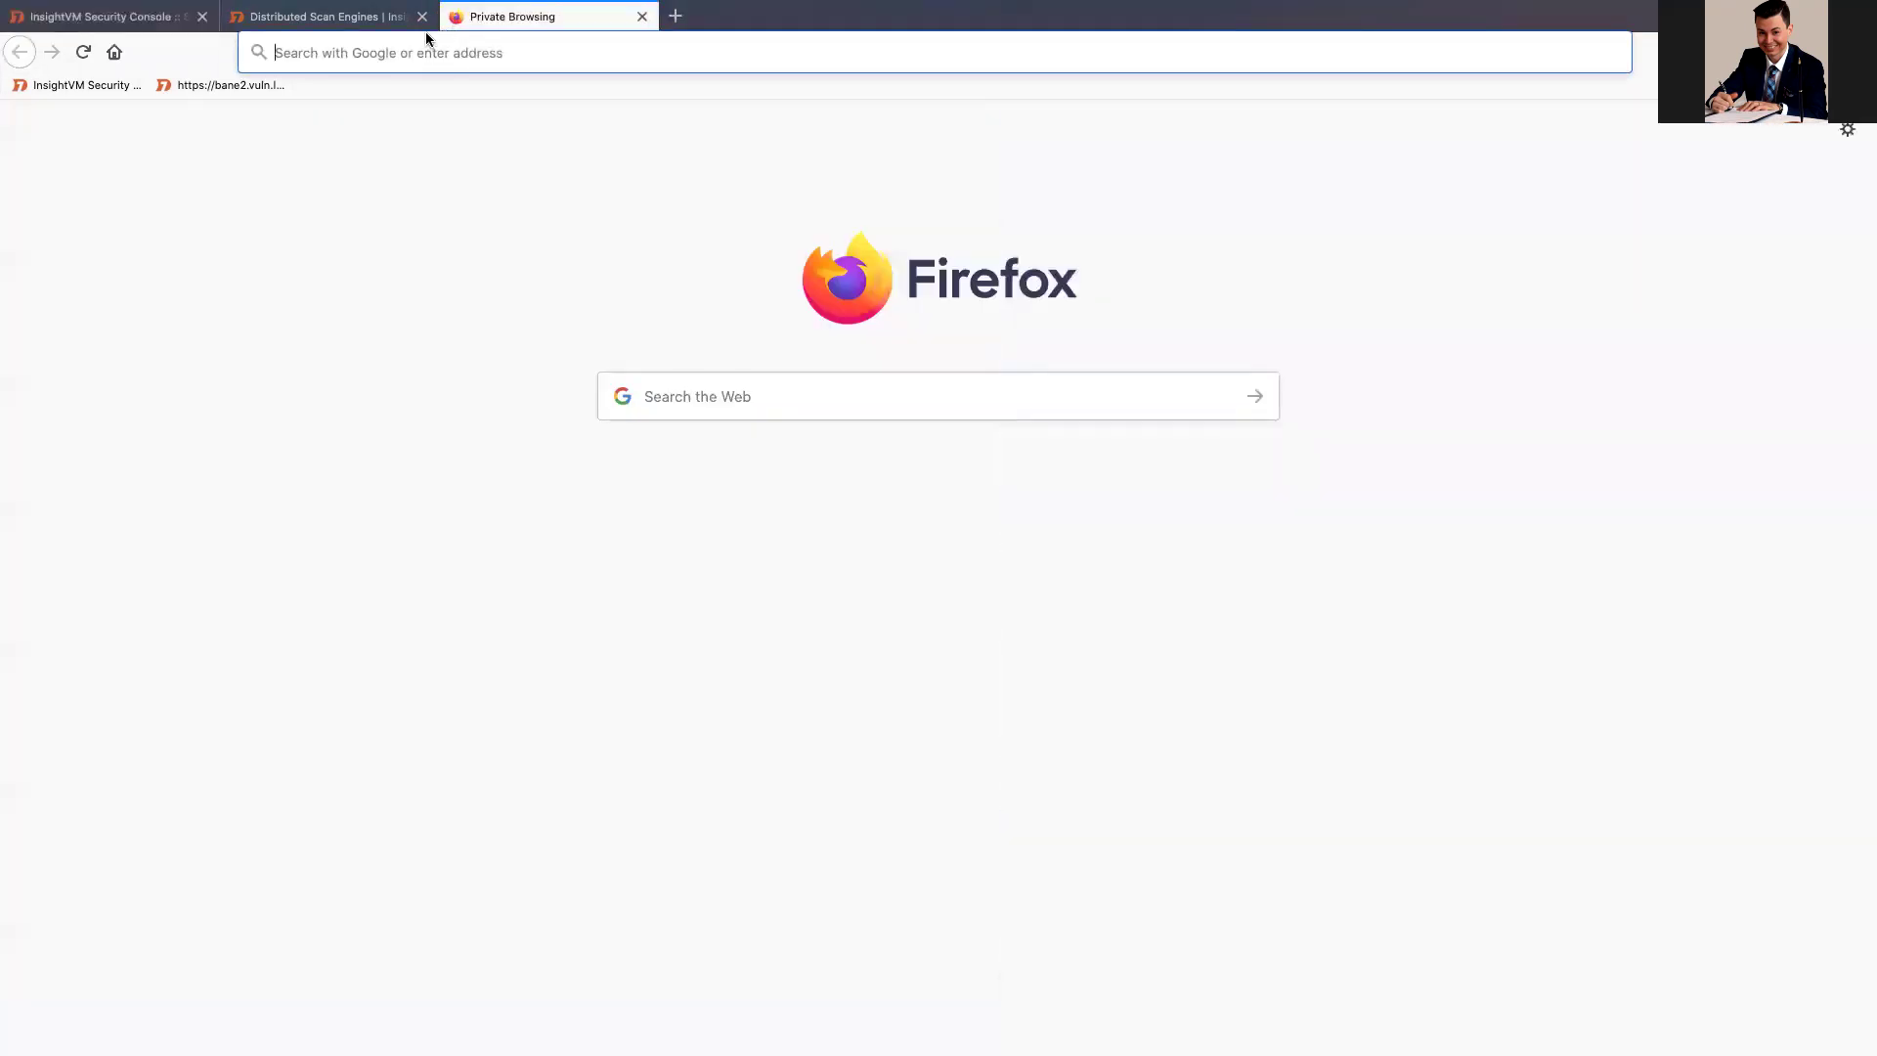
{"action": "type", "text": "192.168"}
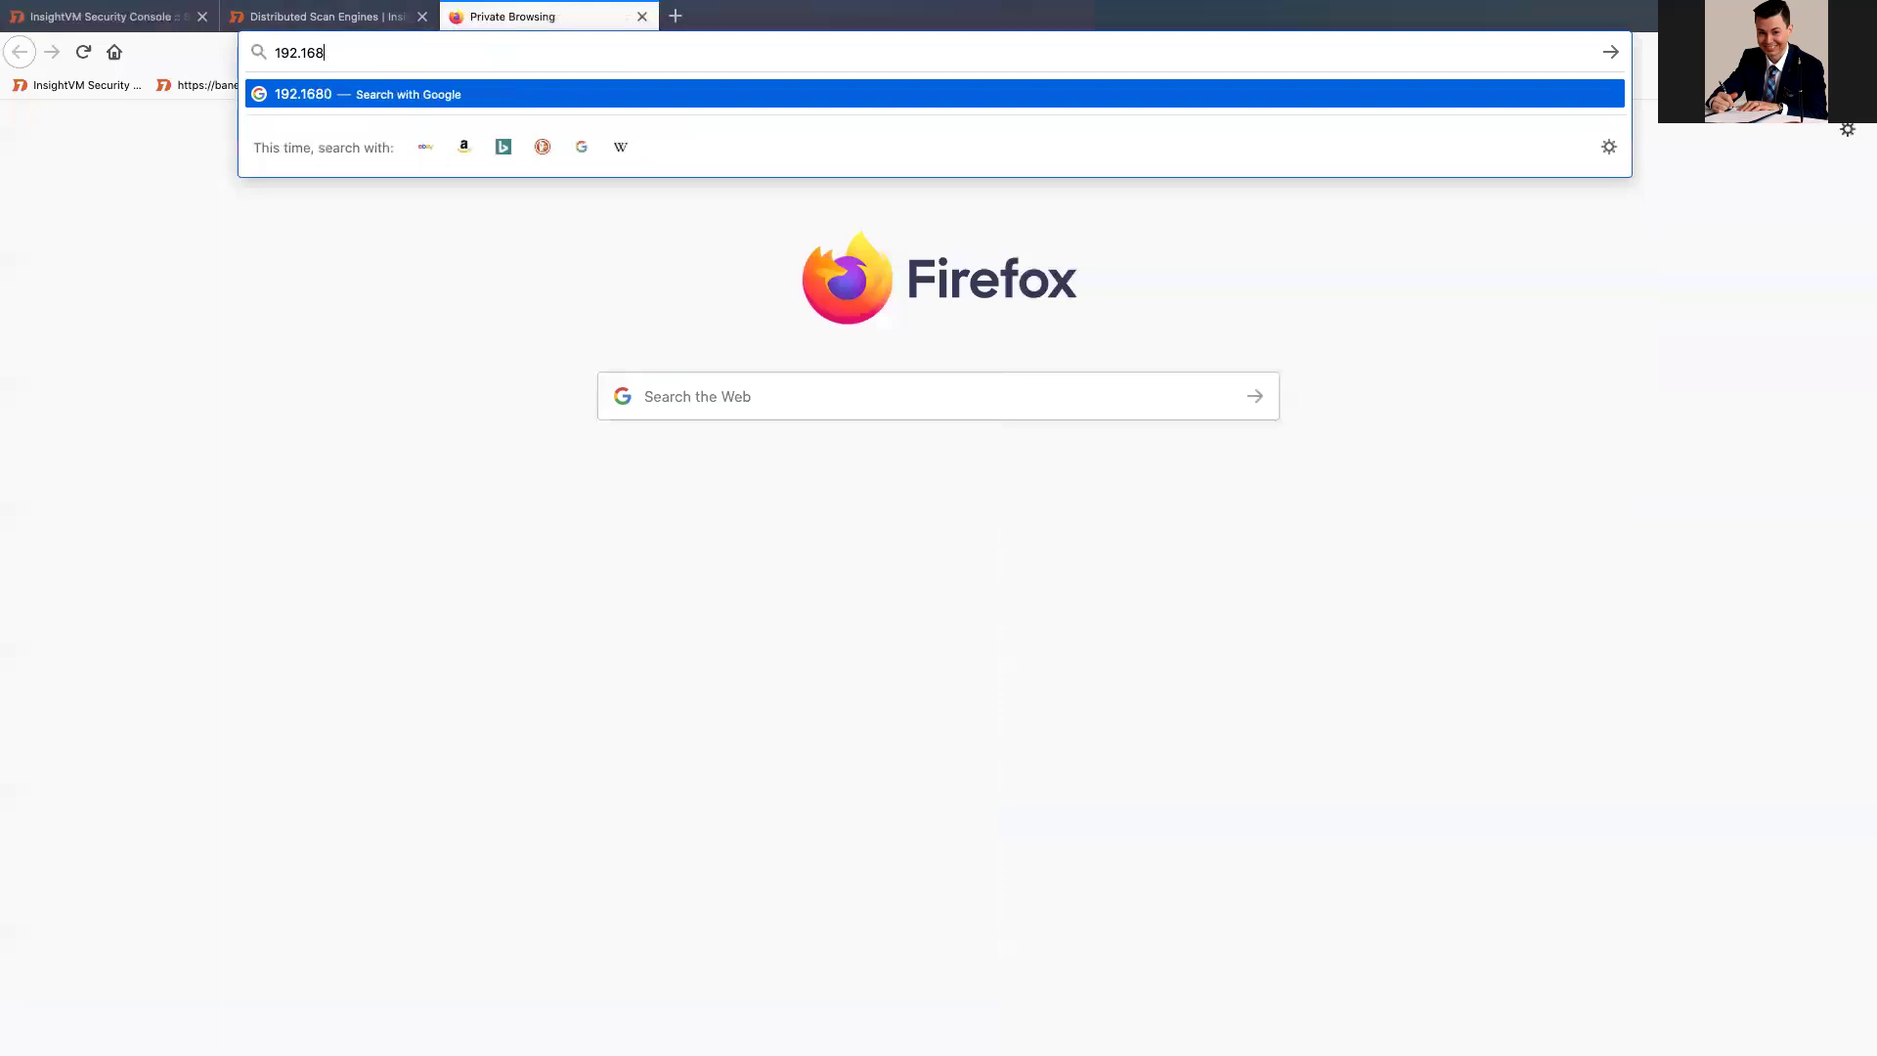
{"action": "type", "text": ".0.1"}
{"action": "key", "text": "Return"}
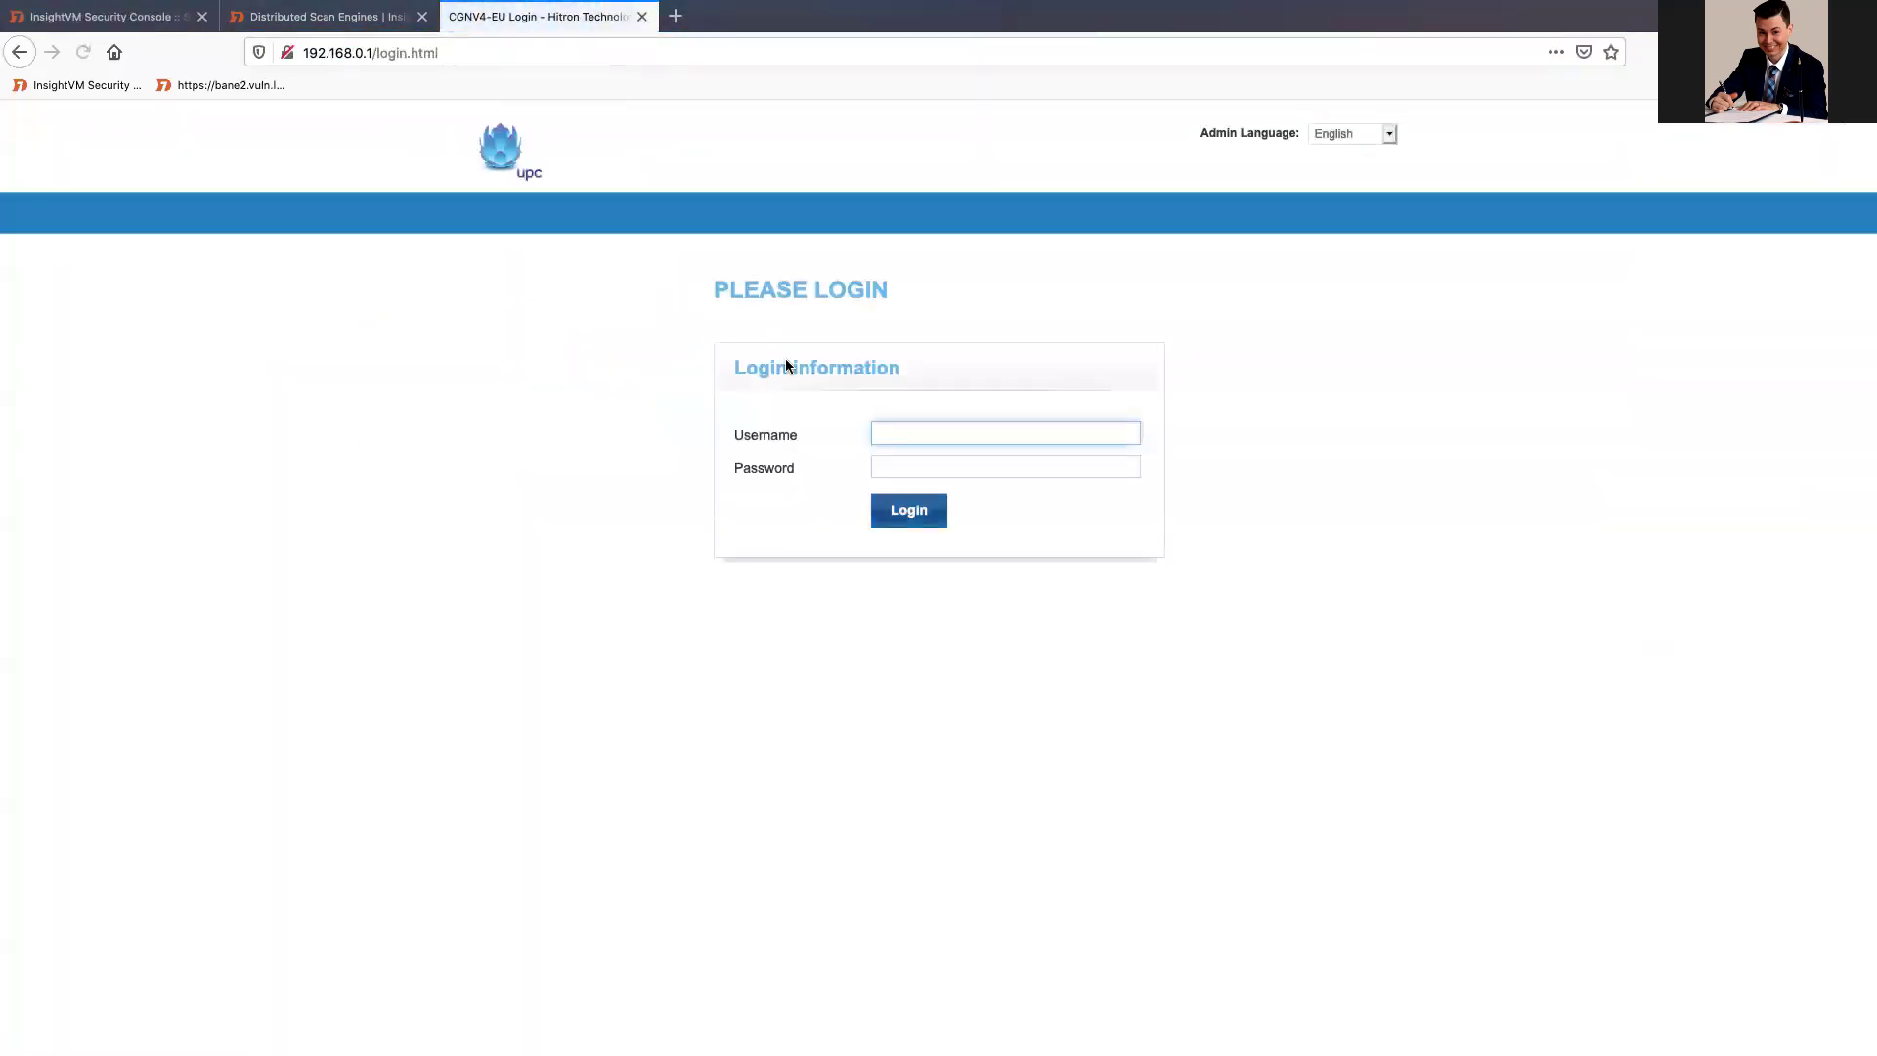
{"action": "type", "text": "admin"}
{"action": "key", "text": "Tab"}
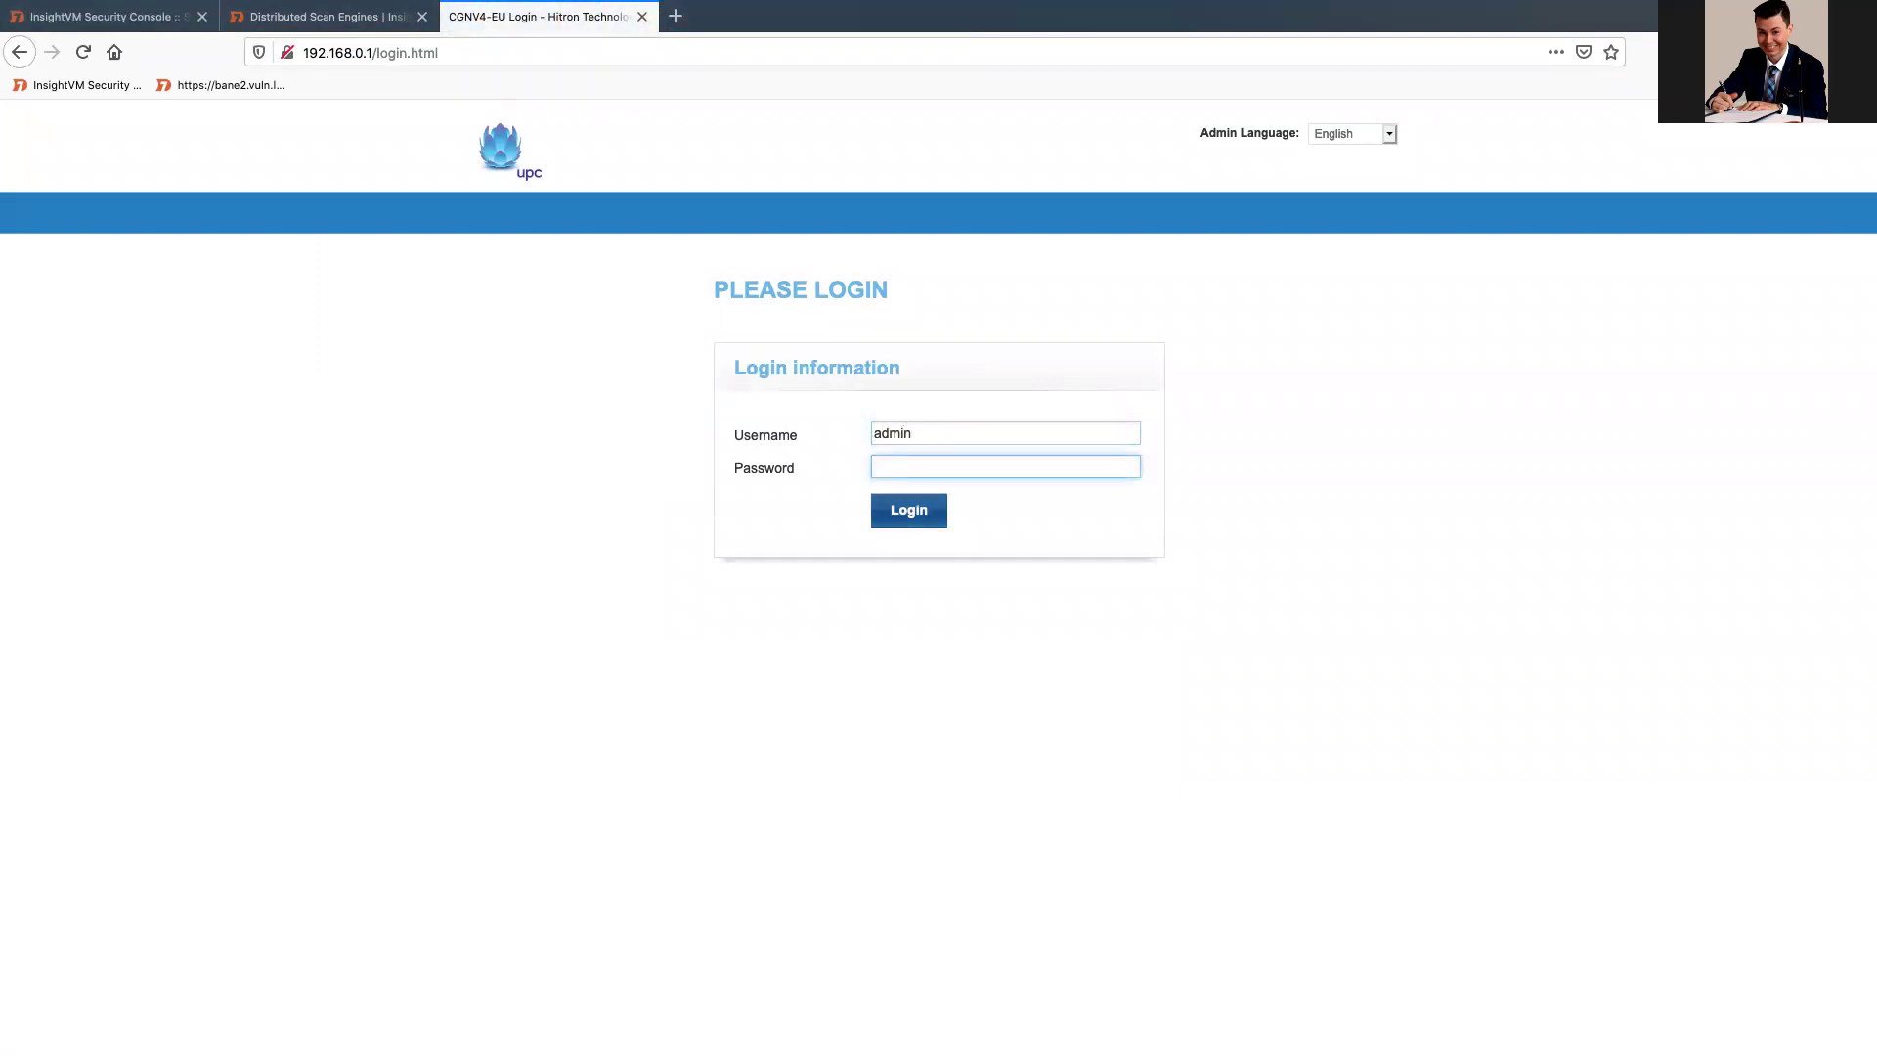
{"action": "type", "text": "••••••••••"}
{"action": "key", "text": "Return"}
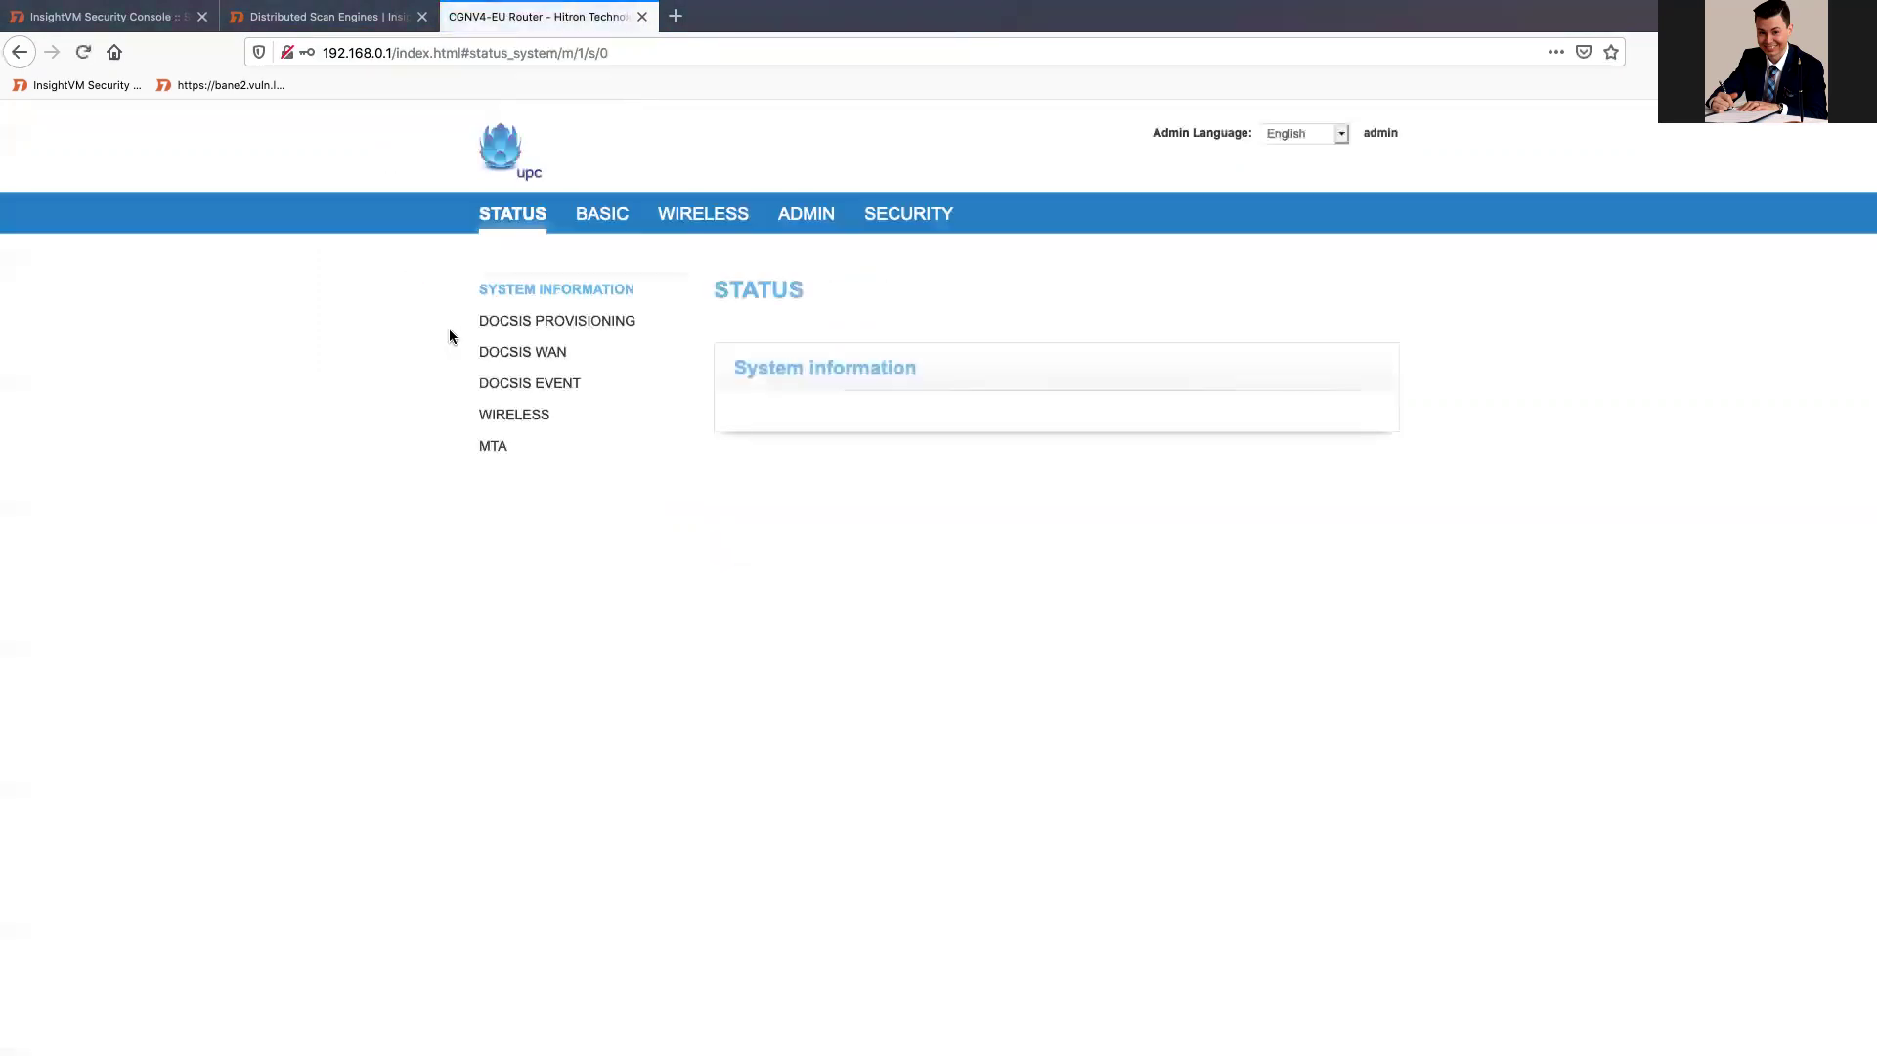
Step: Go to Basic > Port Forwarding to list the existing forwarding rules
{"action": "left_click", "coordinate": [658, 217]}
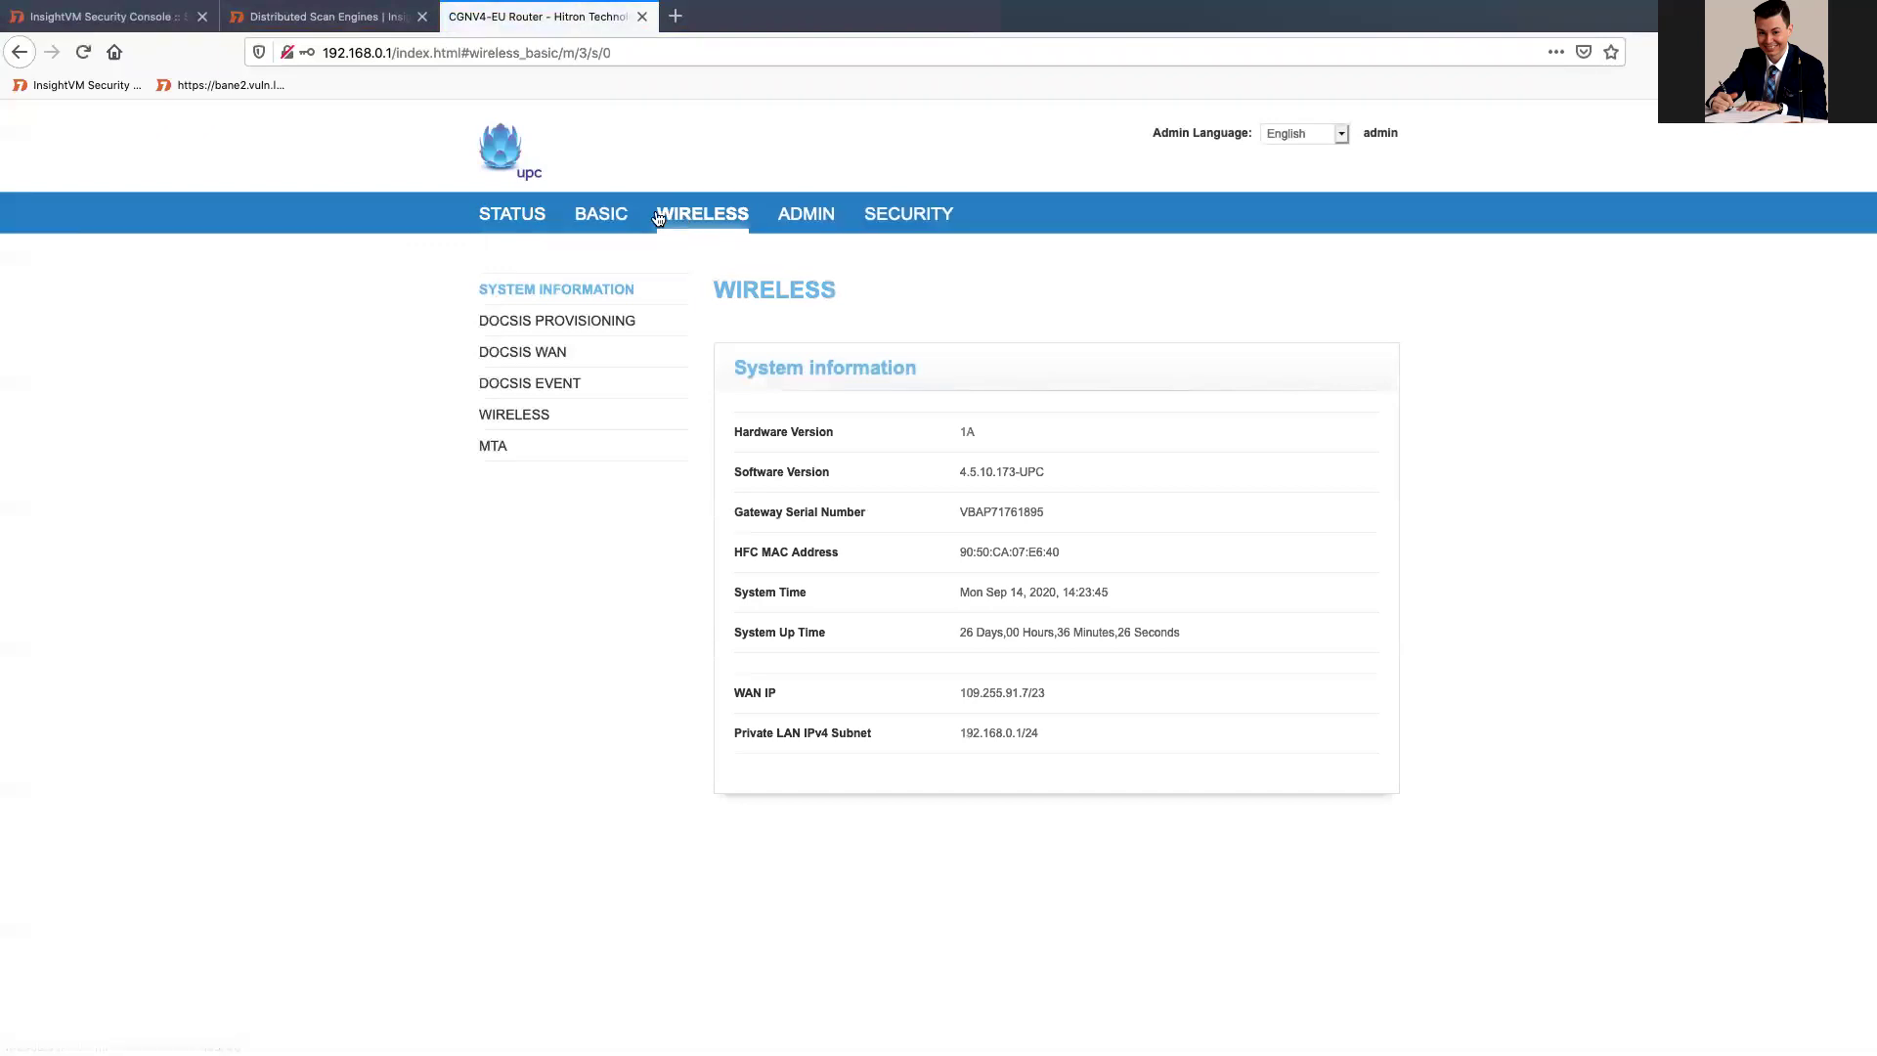
{"action": "left_click", "coordinate": [601, 213]}
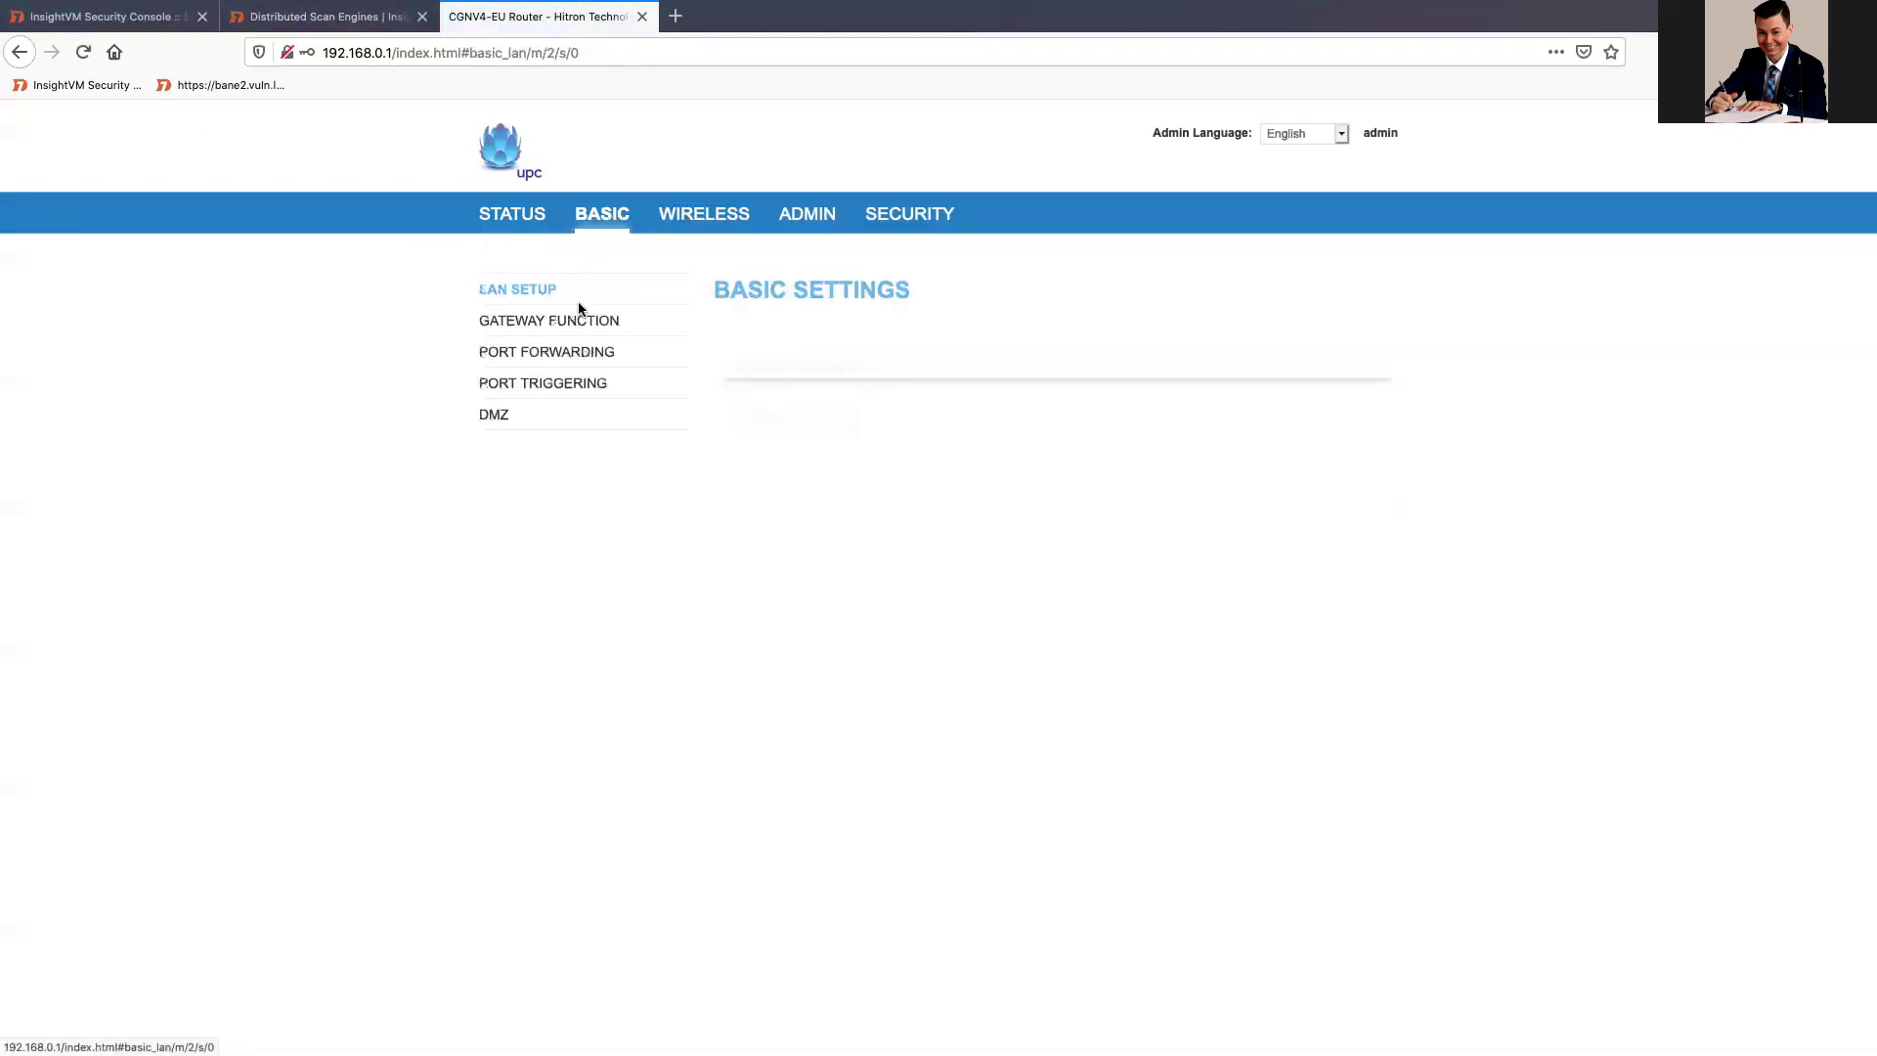
{"action": "left_click", "coordinate": [578, 356]}
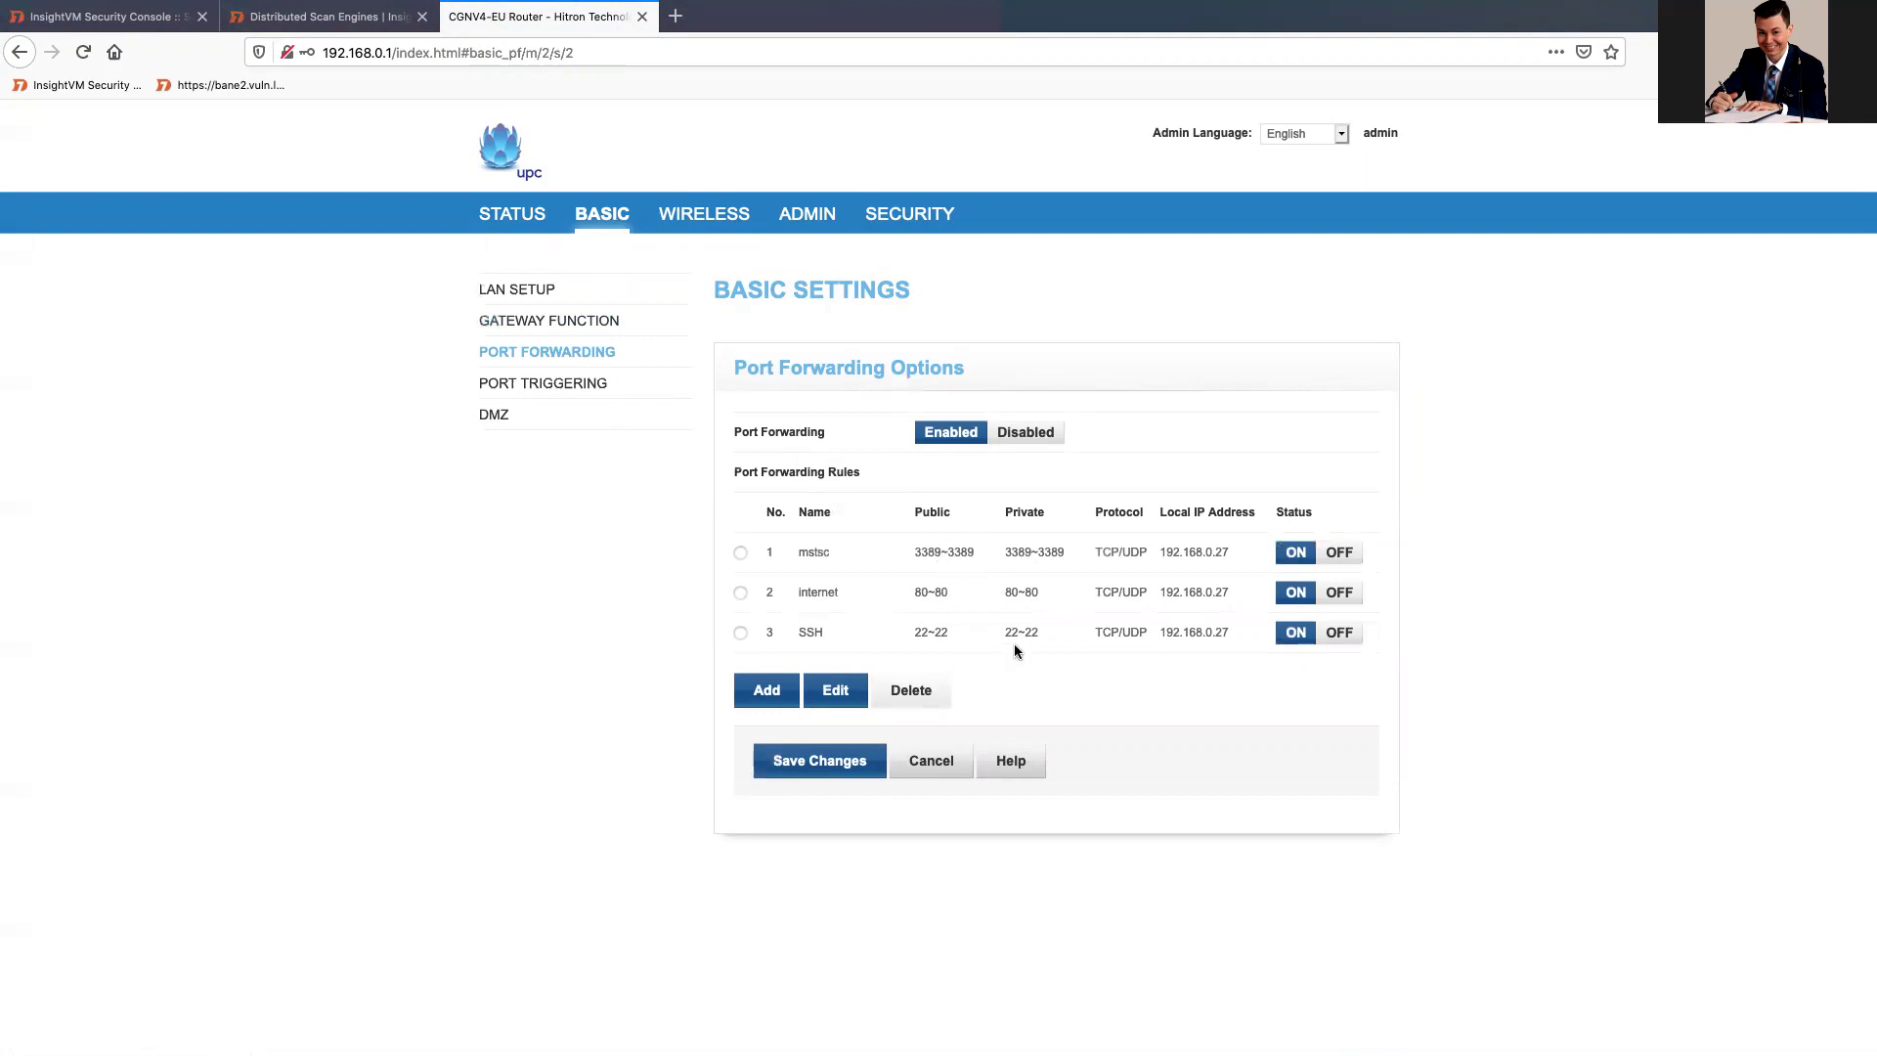
Step: Add a new forwarding rule named nexpose with public start port 40814
{"action": "left_click", "coordinate": [767, 691]}
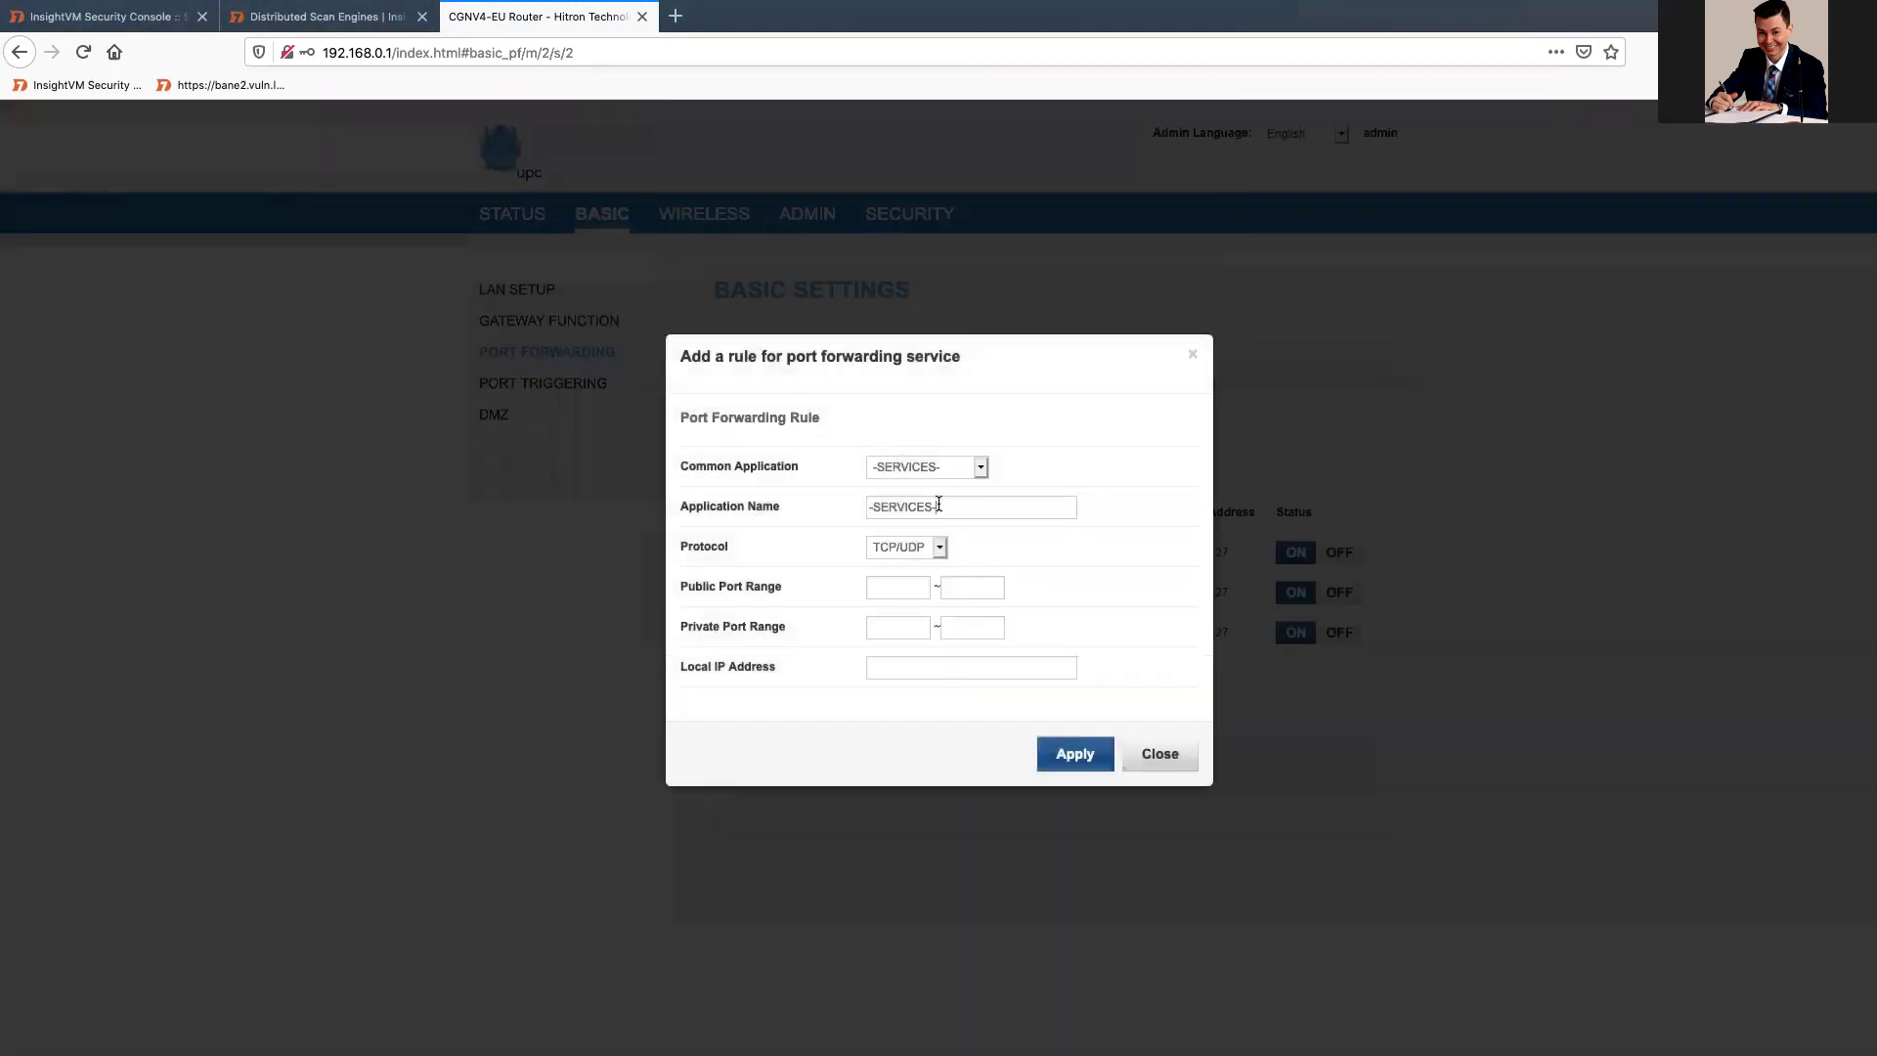
{"action": "triple_click", "coordinate": [936, 506]}
{"action": "type", "text": "nex"}
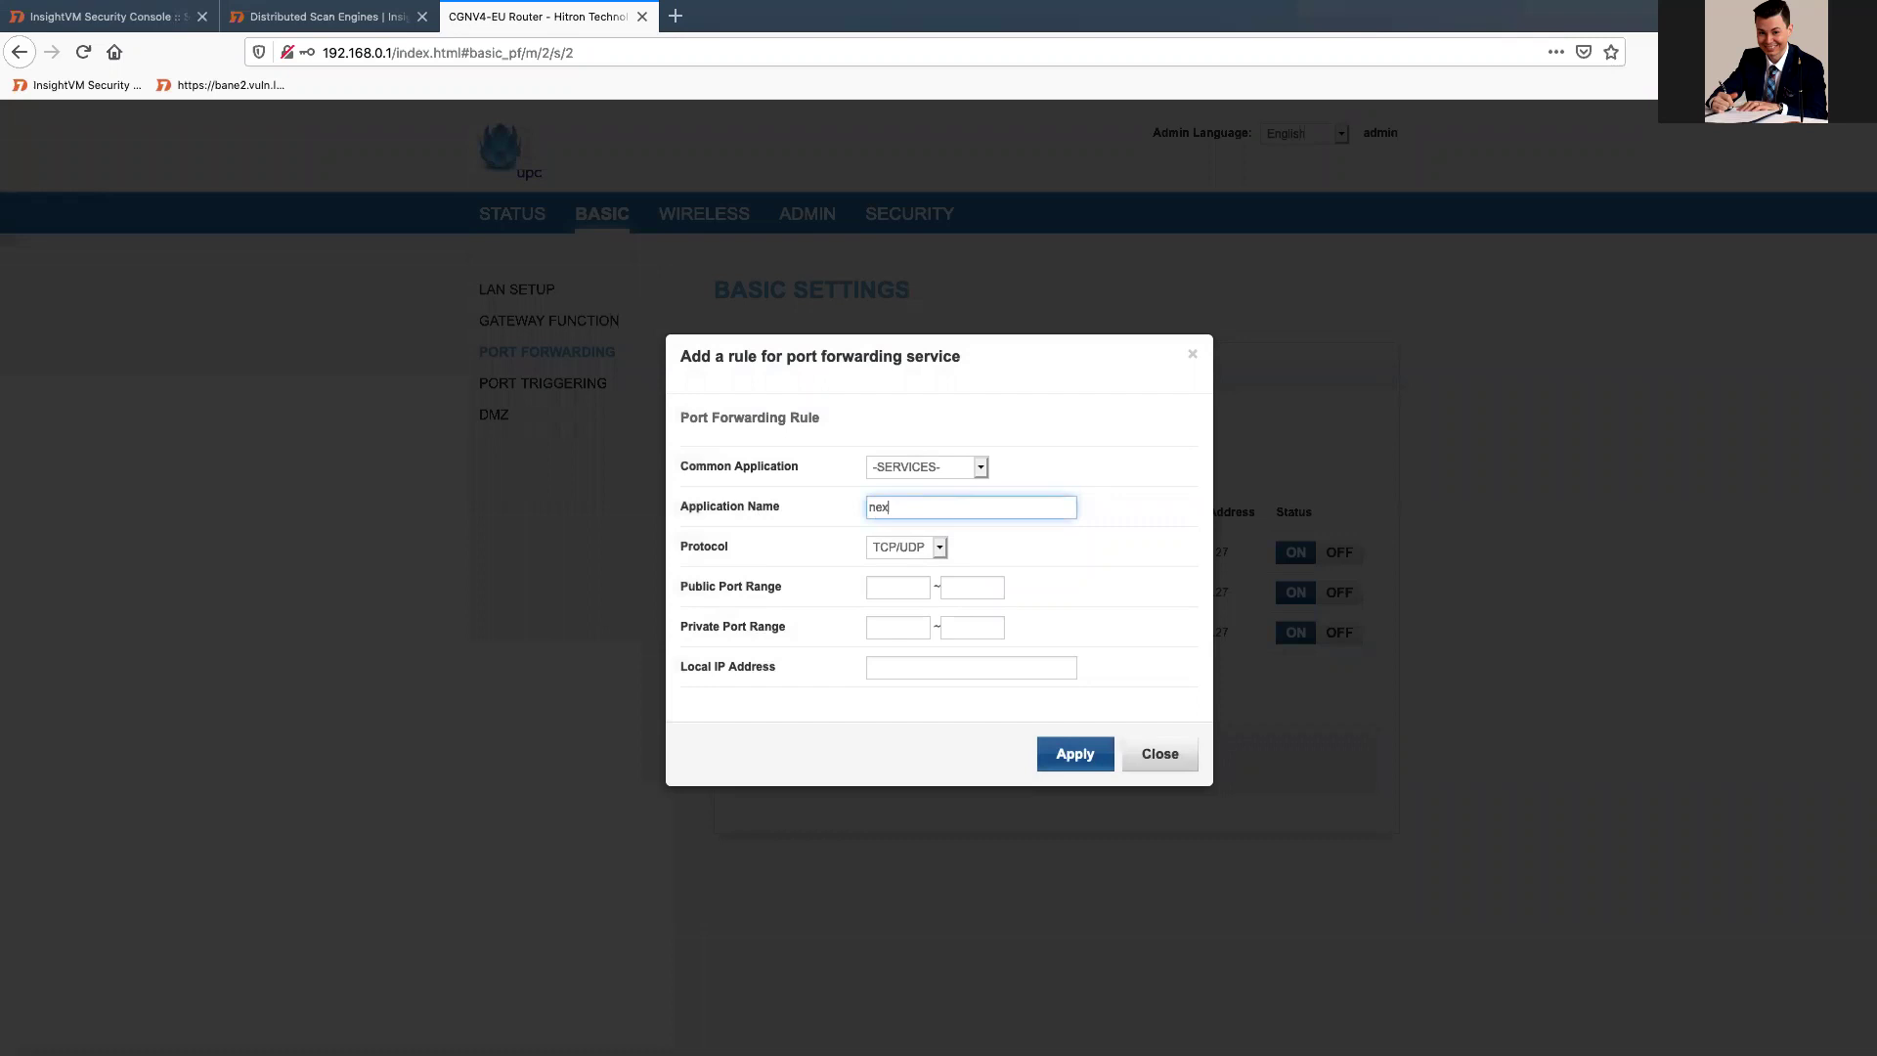
{"action": "type", "text": "poxee"}
{"action": "left_click", "coordinate": [904, 587]}
{"action": "type", "text": "3"}
{"action": "key", "text": "BackSpace"}
{"action": "type", "text": "40814"}
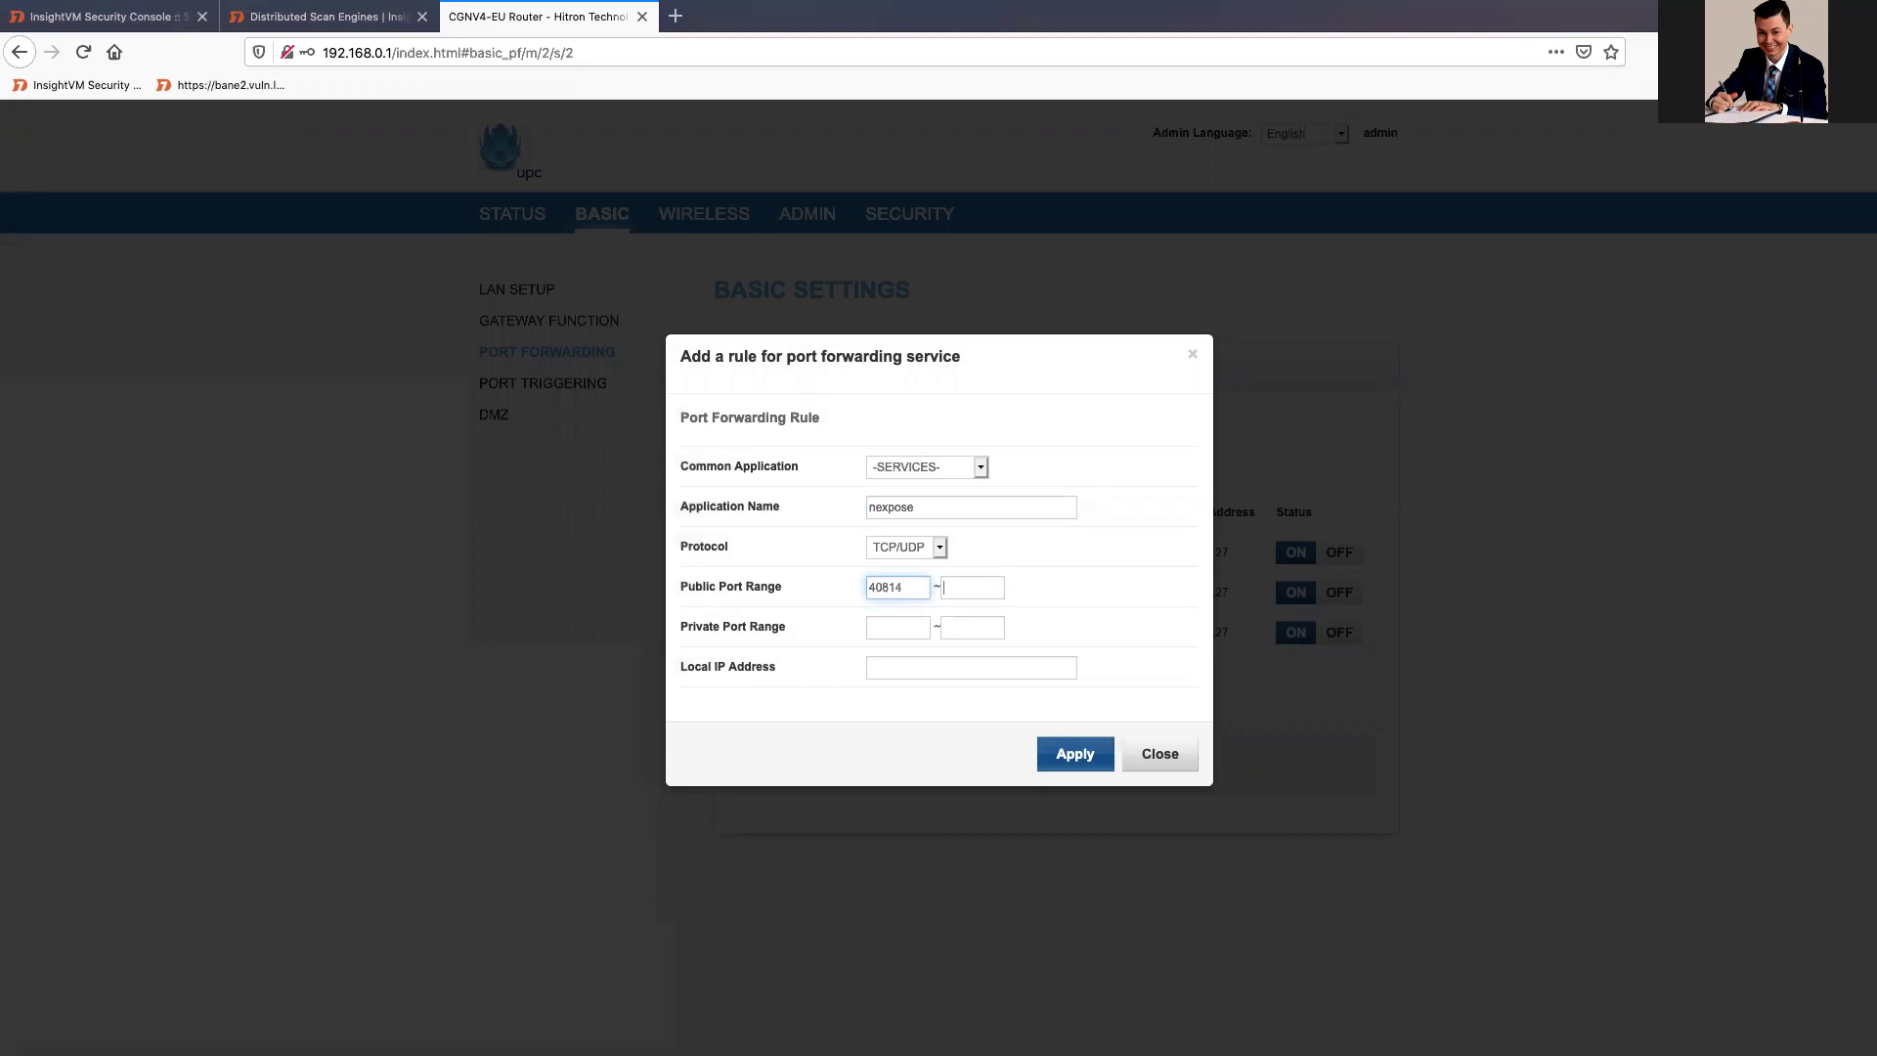
{"action": "key", "text": "Tab"}
Step: Set the public end and both private ports to 40814, and the local IP to 192.168.0.116
{"action": "type", "text": "40814"}
{"action": "key", "text": "super+a"}
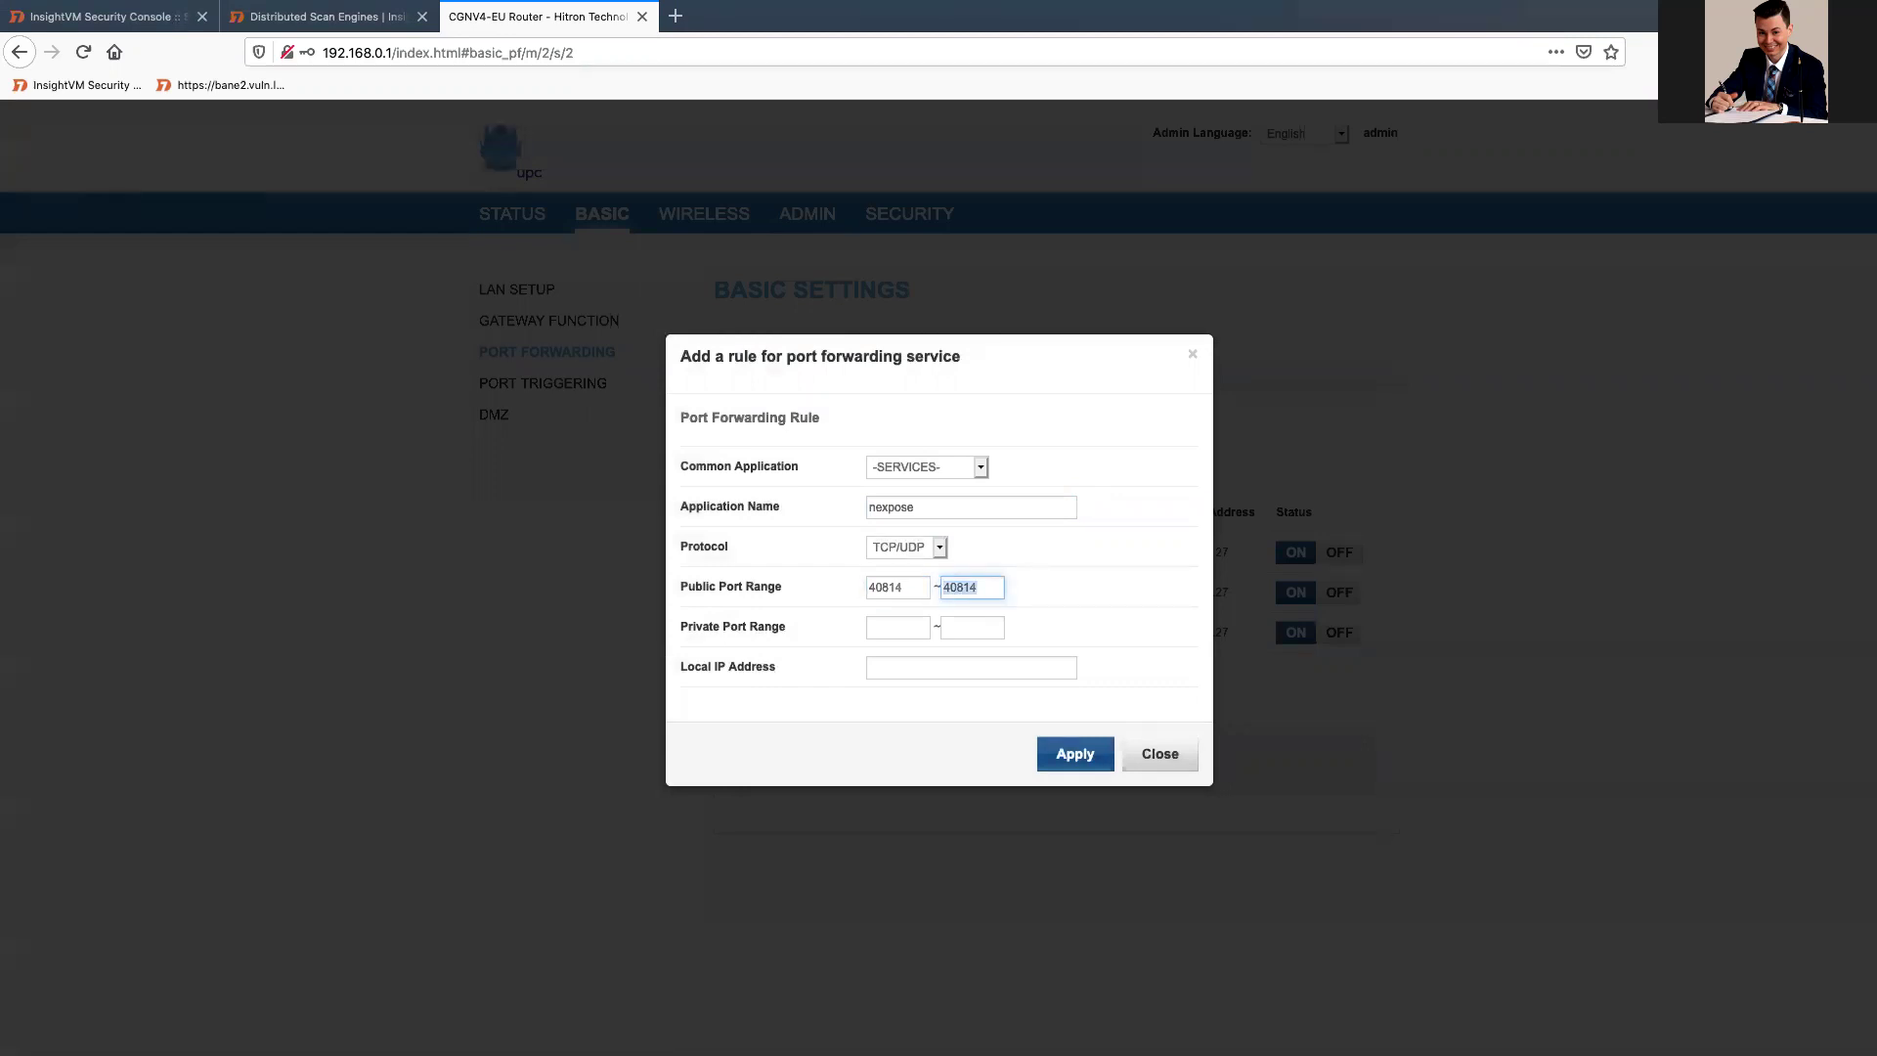
{"action": "key", "text": "super+c"}
{"action": "key", "text": "Tab"}
{"action": "key", "text": "super+v"}
{"action": "key", "text": "Tab"}
{"action": "key", "text": "super+v"}
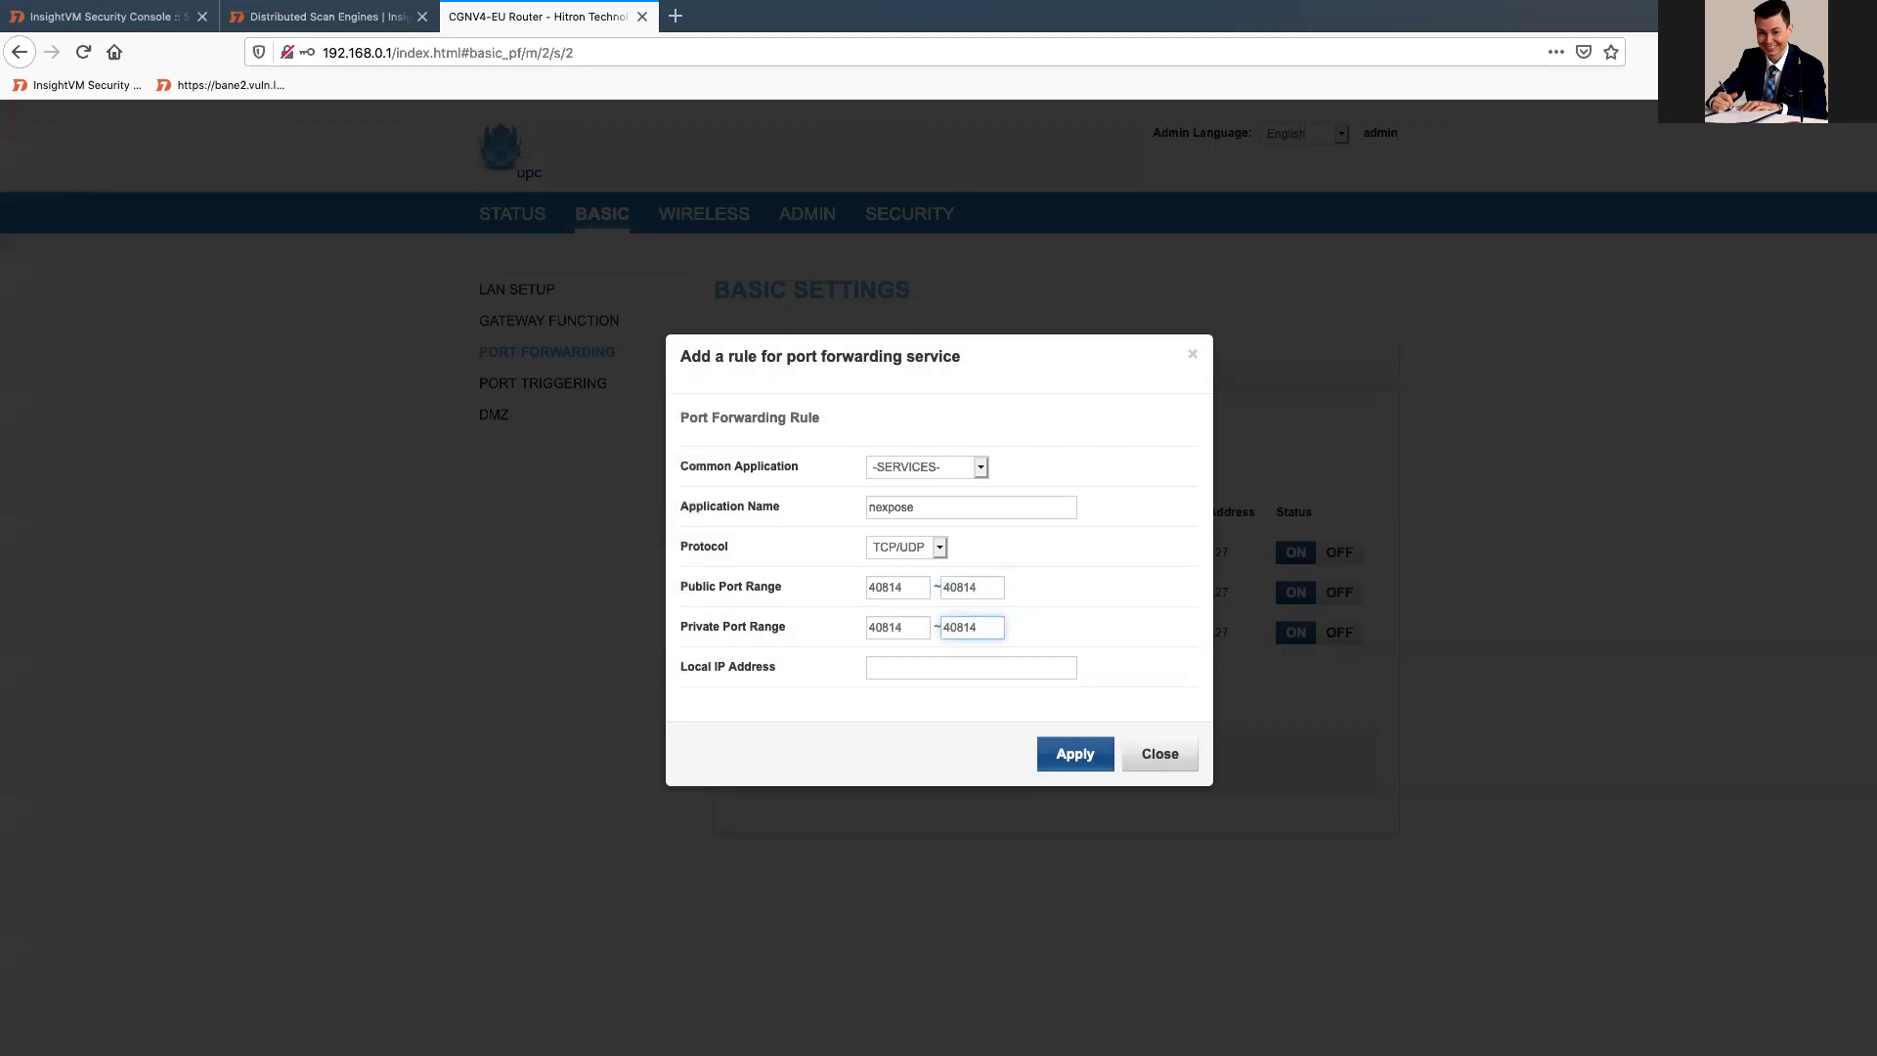
{"action": "left_click", "coordinate": [944, 660]}
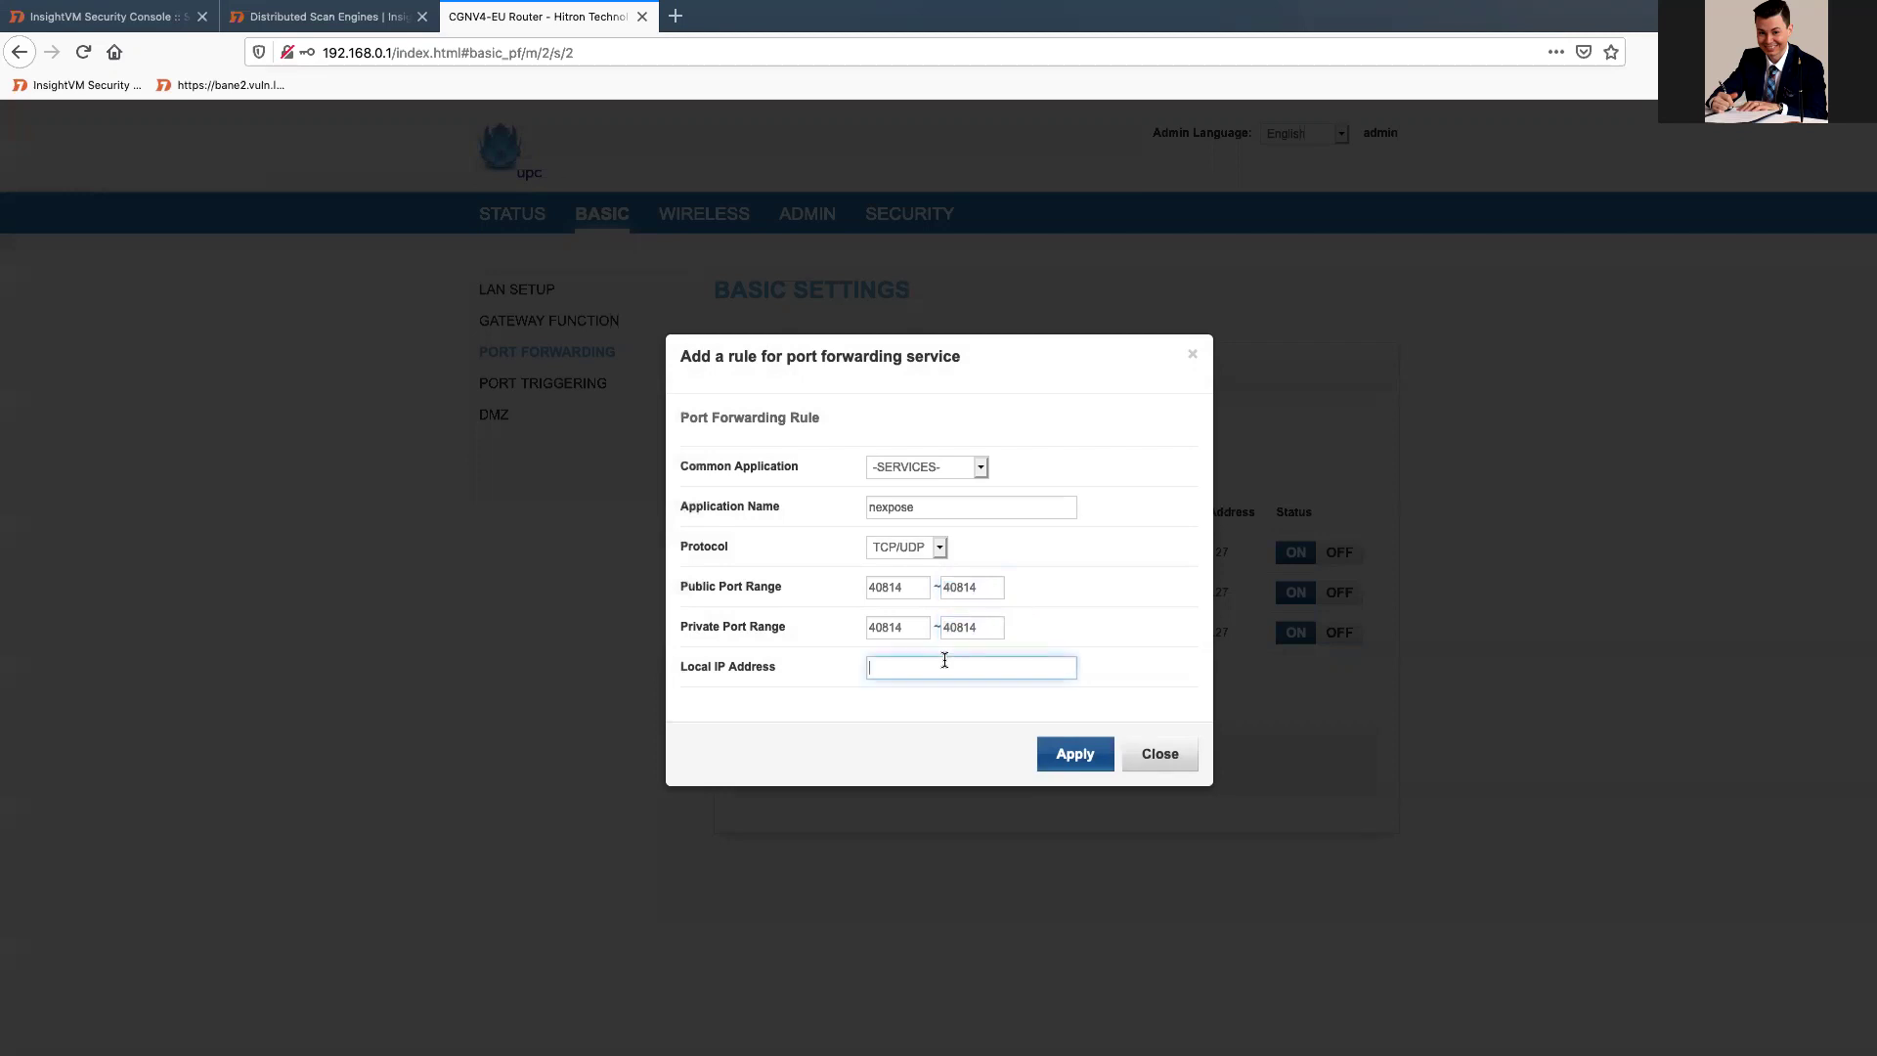
{"action": "type", "text": "192.168.0.116"}
Step: Unlock the Kali VM and run ifconfig to confirm its address is 192.168.0.116
{"action": "key", "text": "ctrl+Right"}
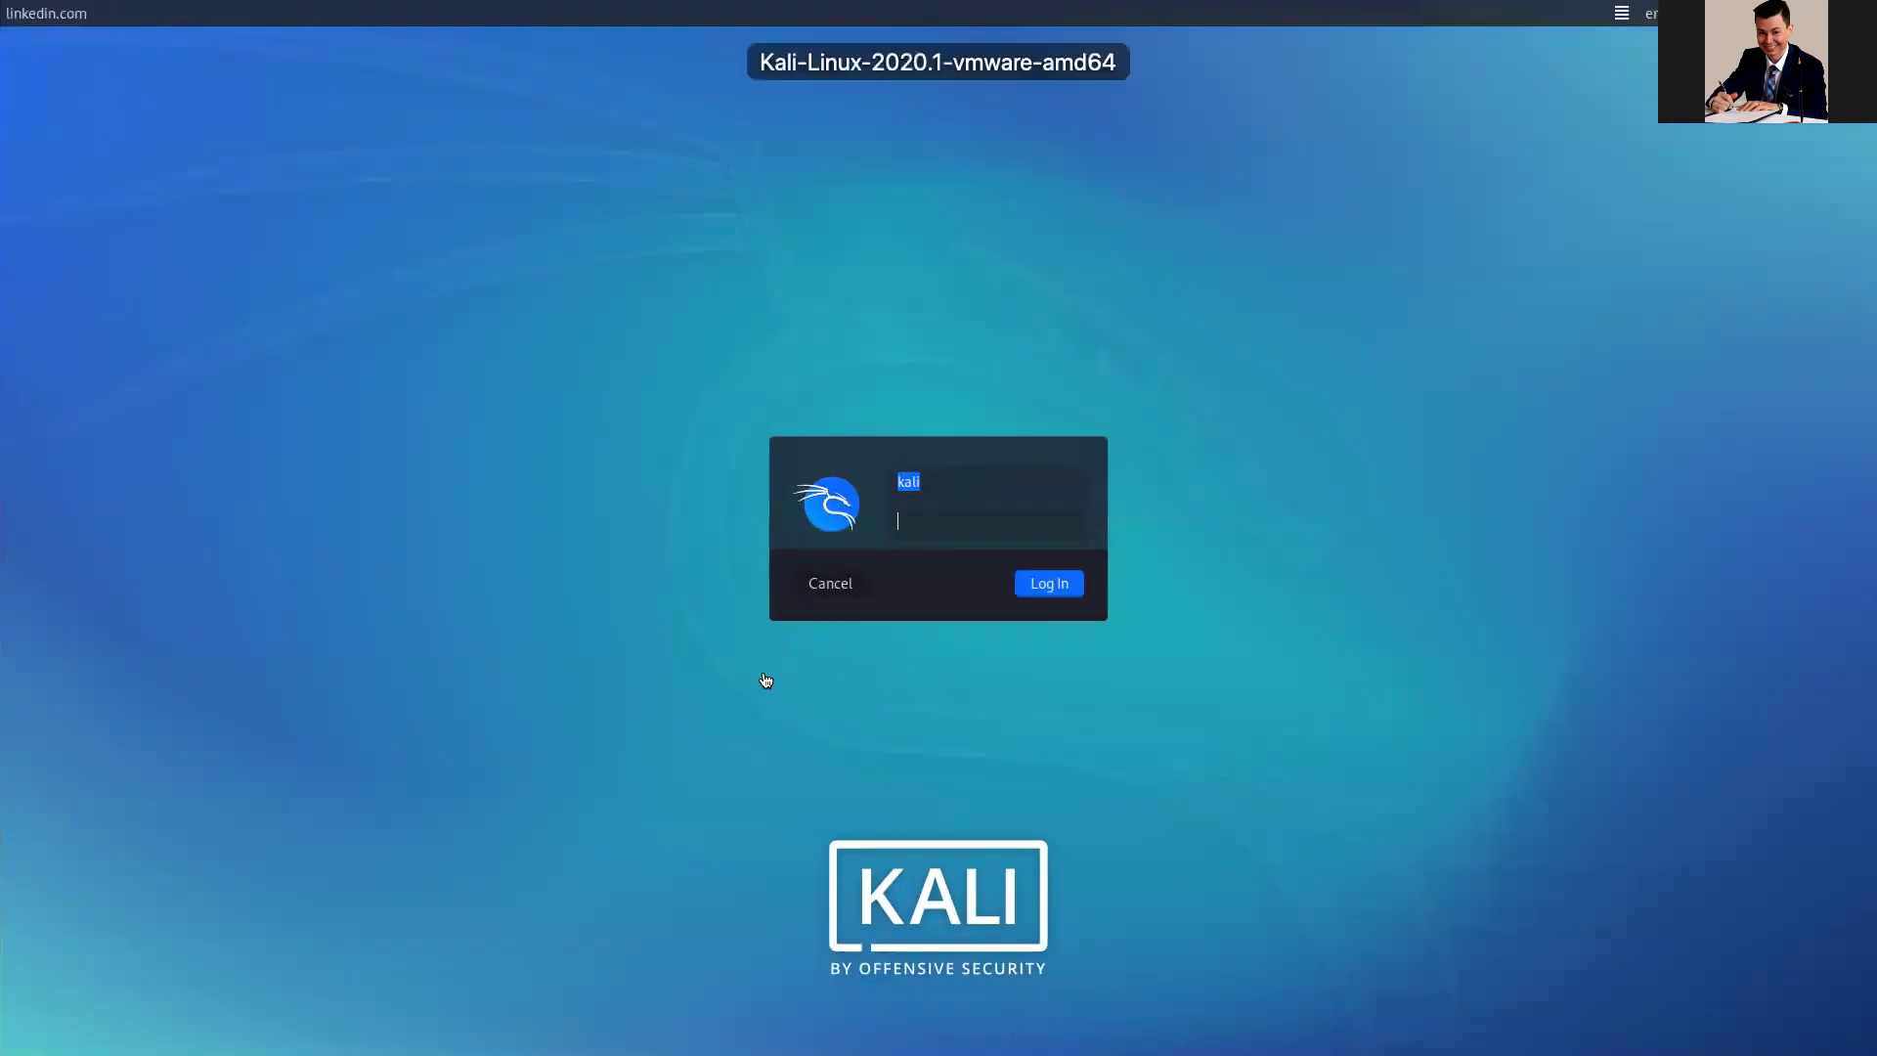
{"action": "type", "text": "ali"}
{"action": "key", "text": "Return"}
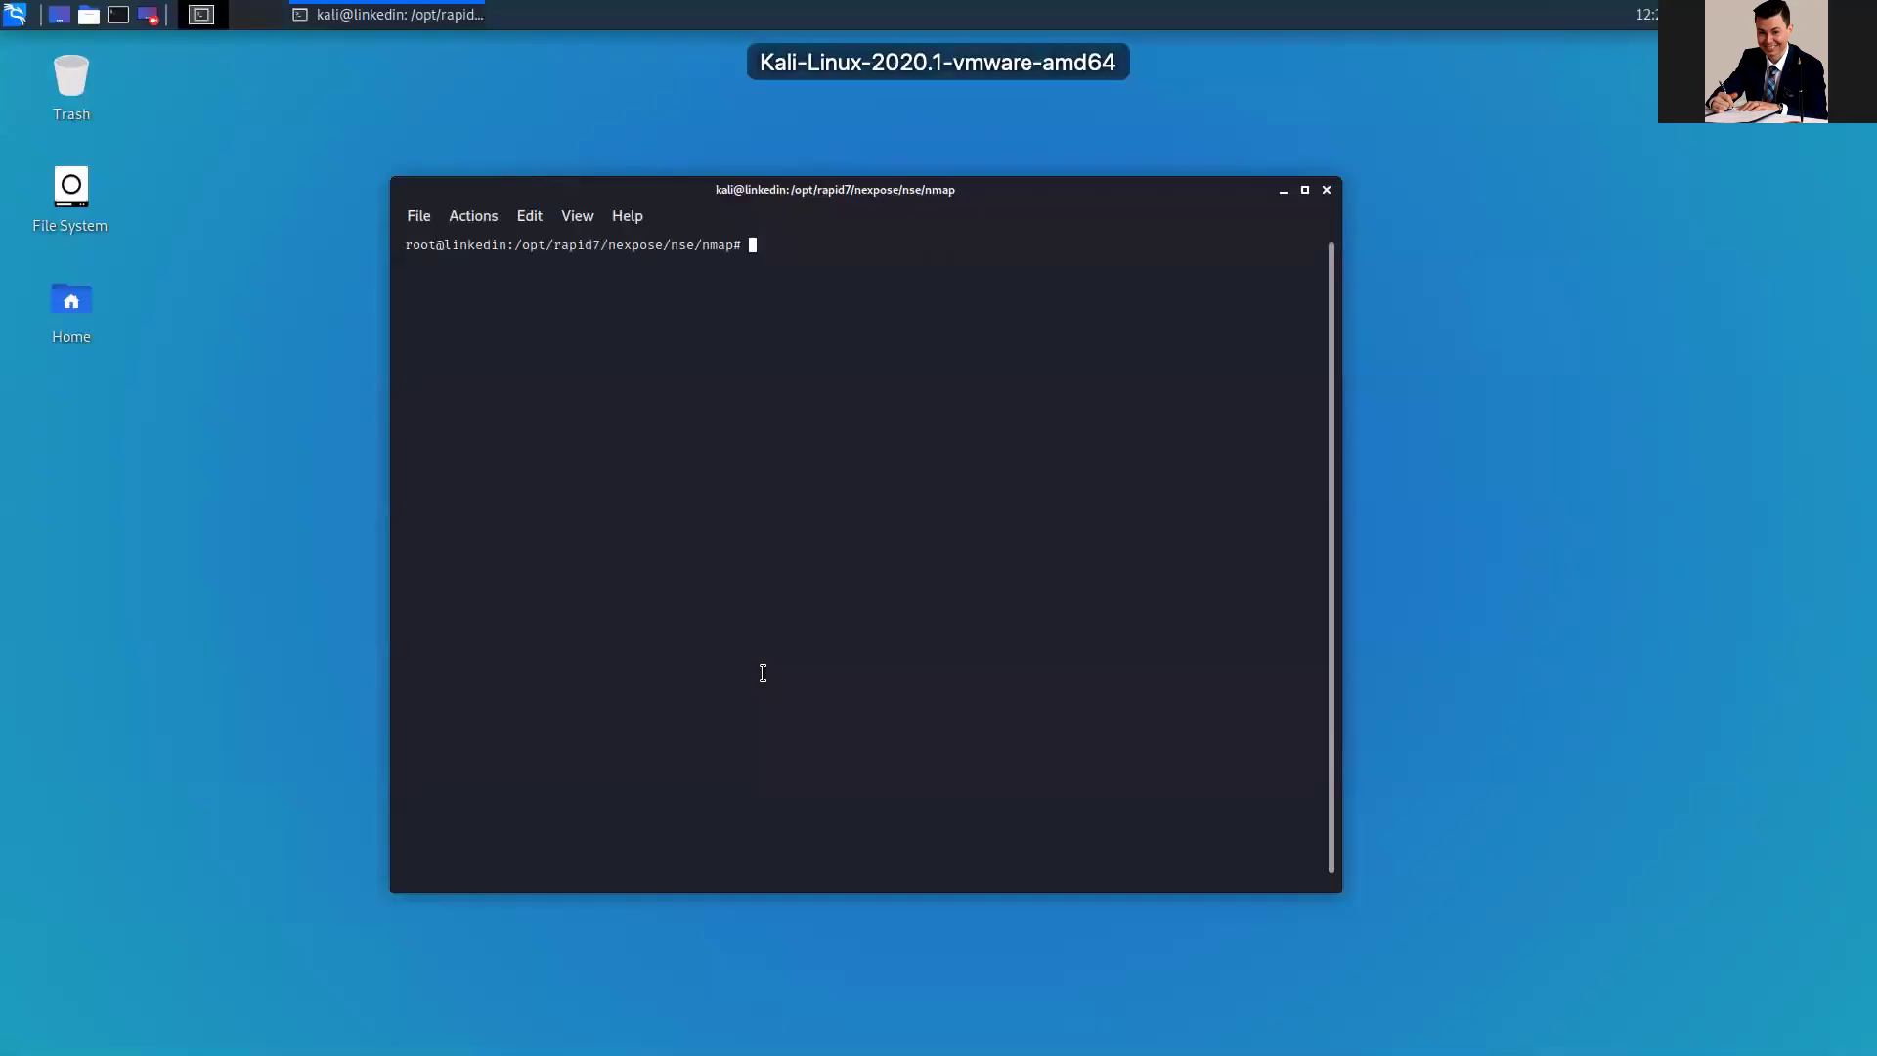
{"action": "type", "text": "ifco"}
{"action": "key", "text": "BackSpace"}
{"action": "key", "text": "BackSpace"}
{"action": "key", "text": "BackSpace"}
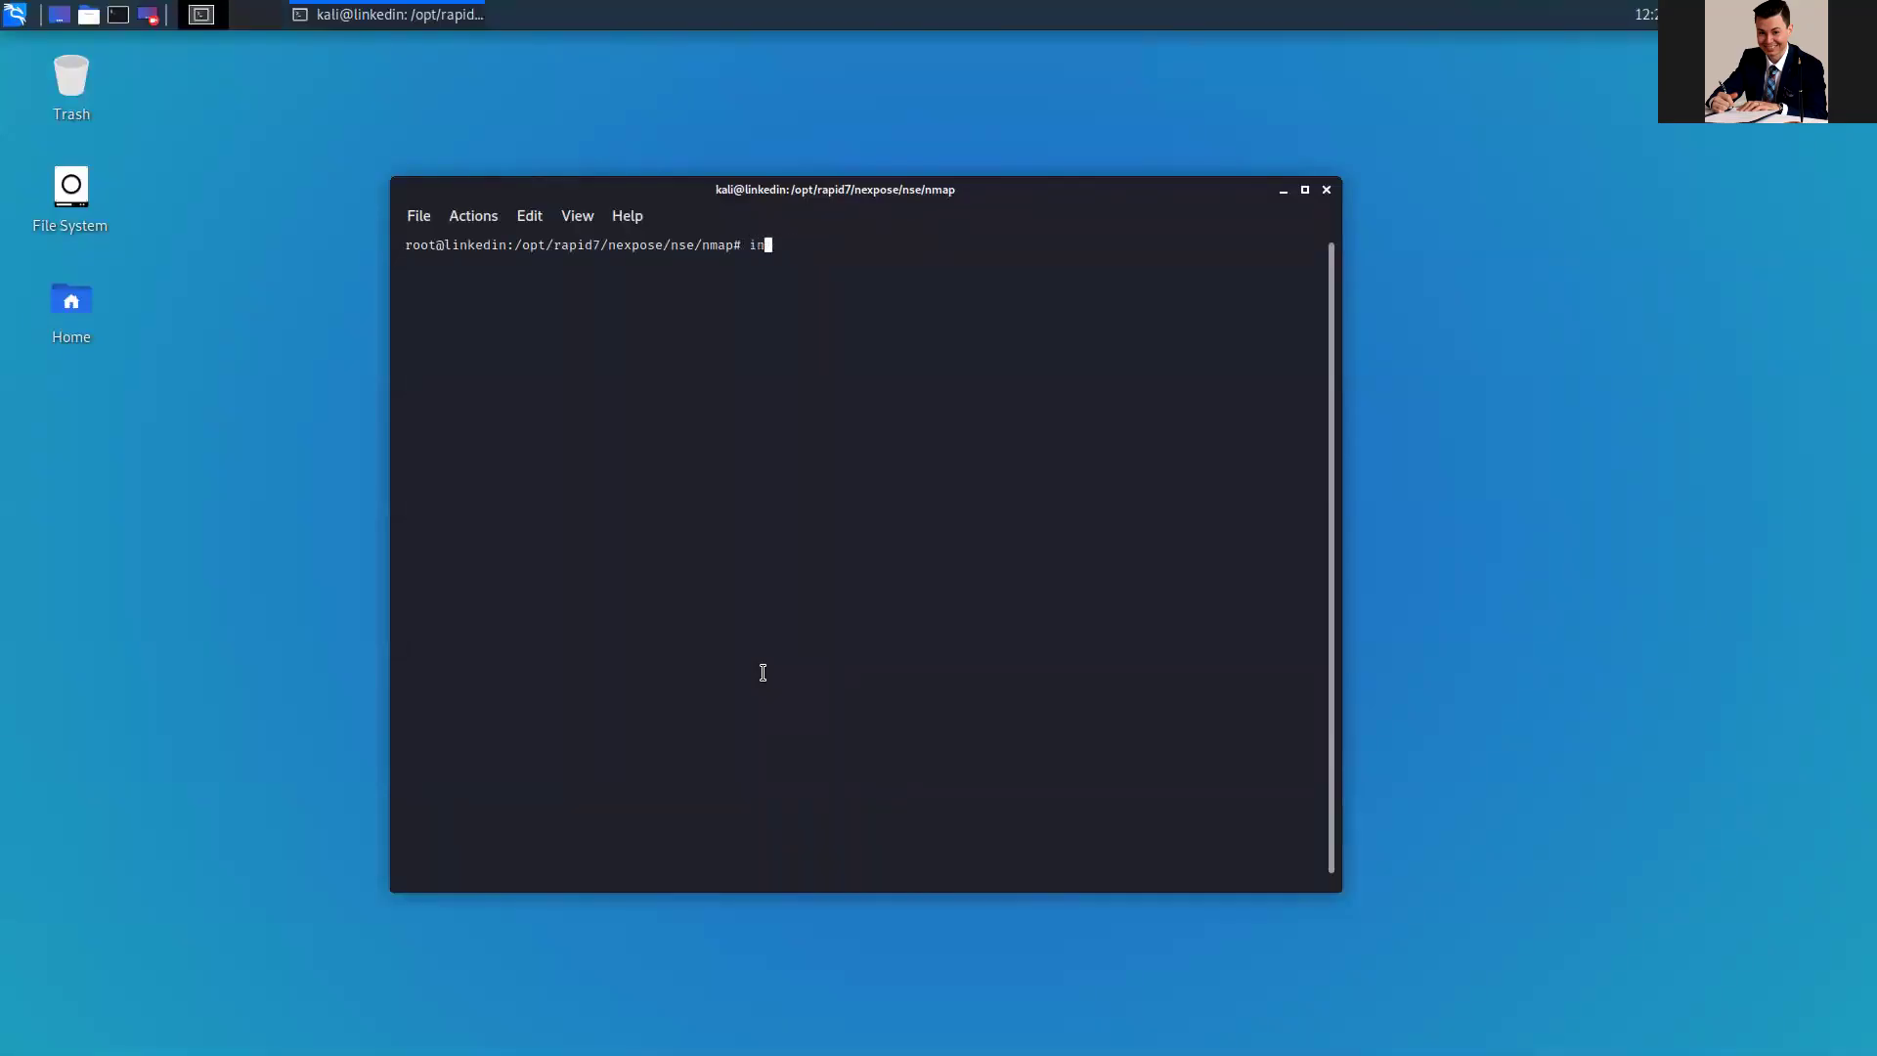
{"action": "type", "text": "n"}
{"action": "key", "text": "BackSpace"}
{"action": "type", "text": "fconfig"}
{"action": "key", "text": "Return"}
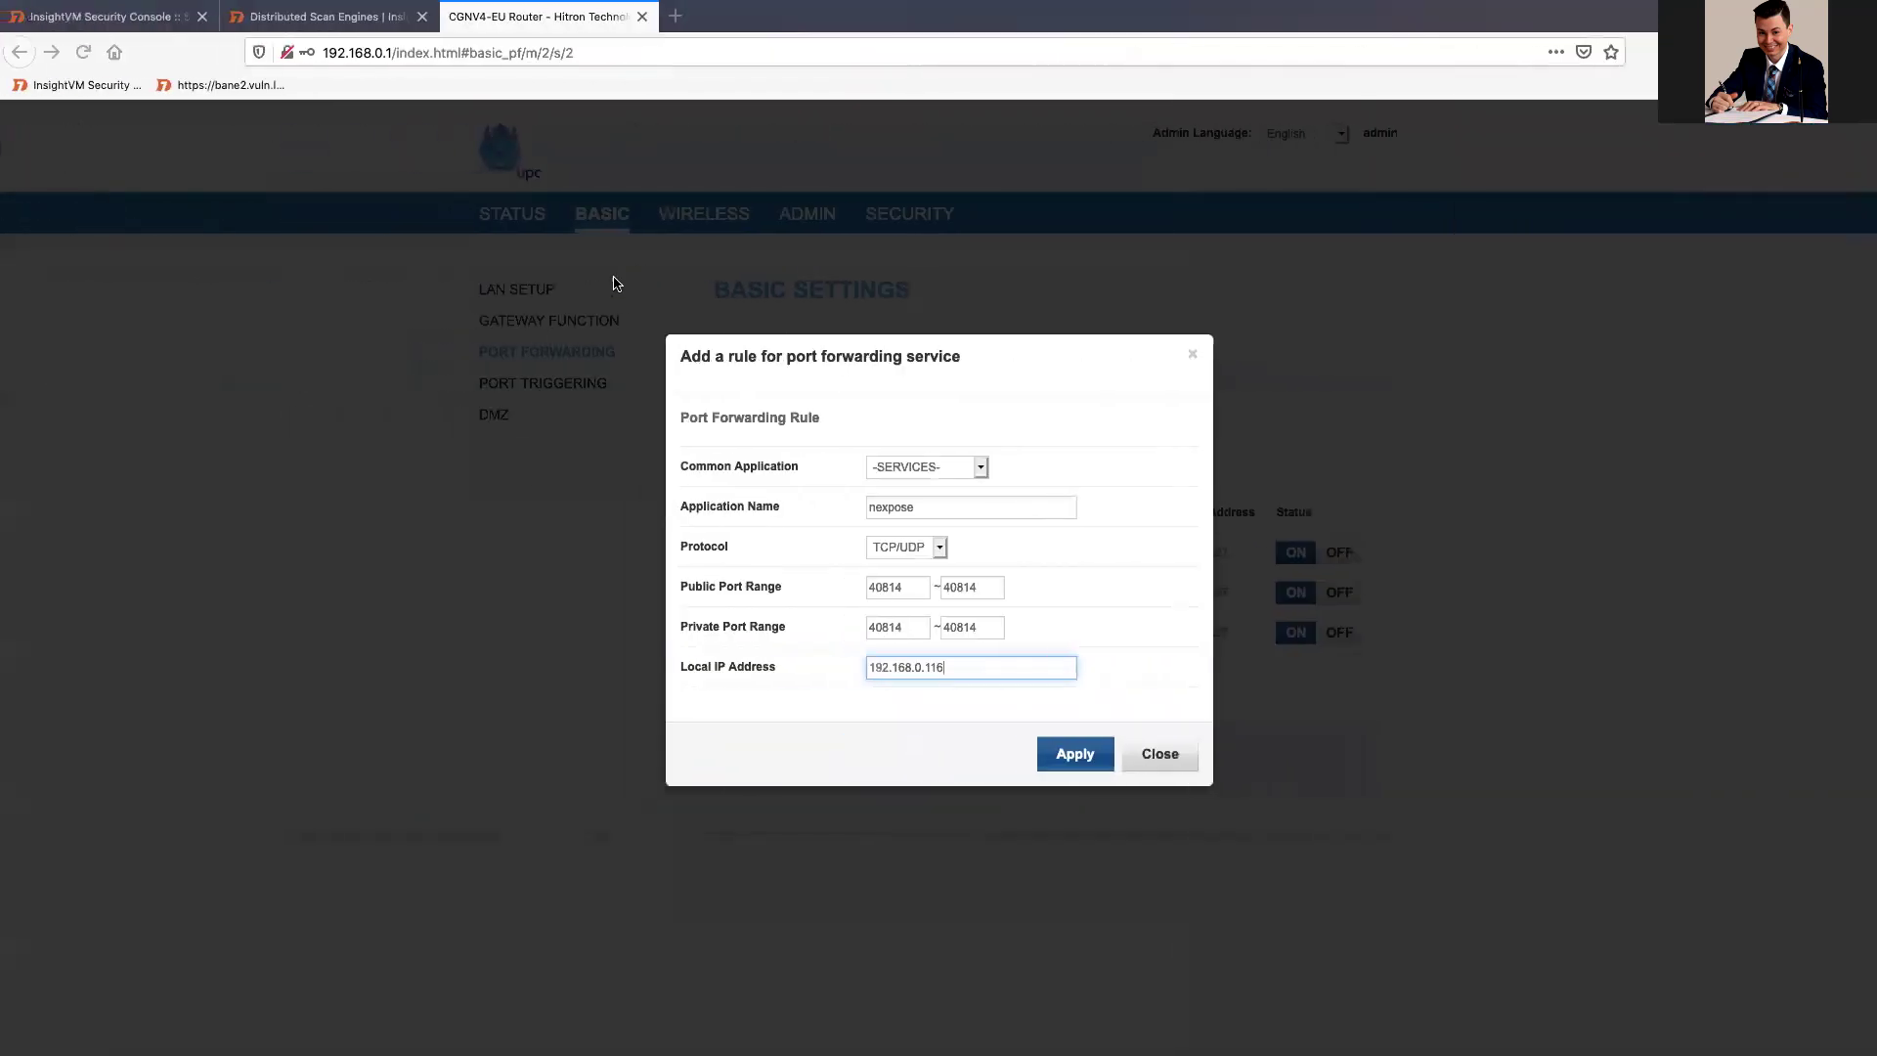
Step: Apply and save the router's new nexpose forwarding rule
{"action": "left_click", "coordinate": [1060, 754]}
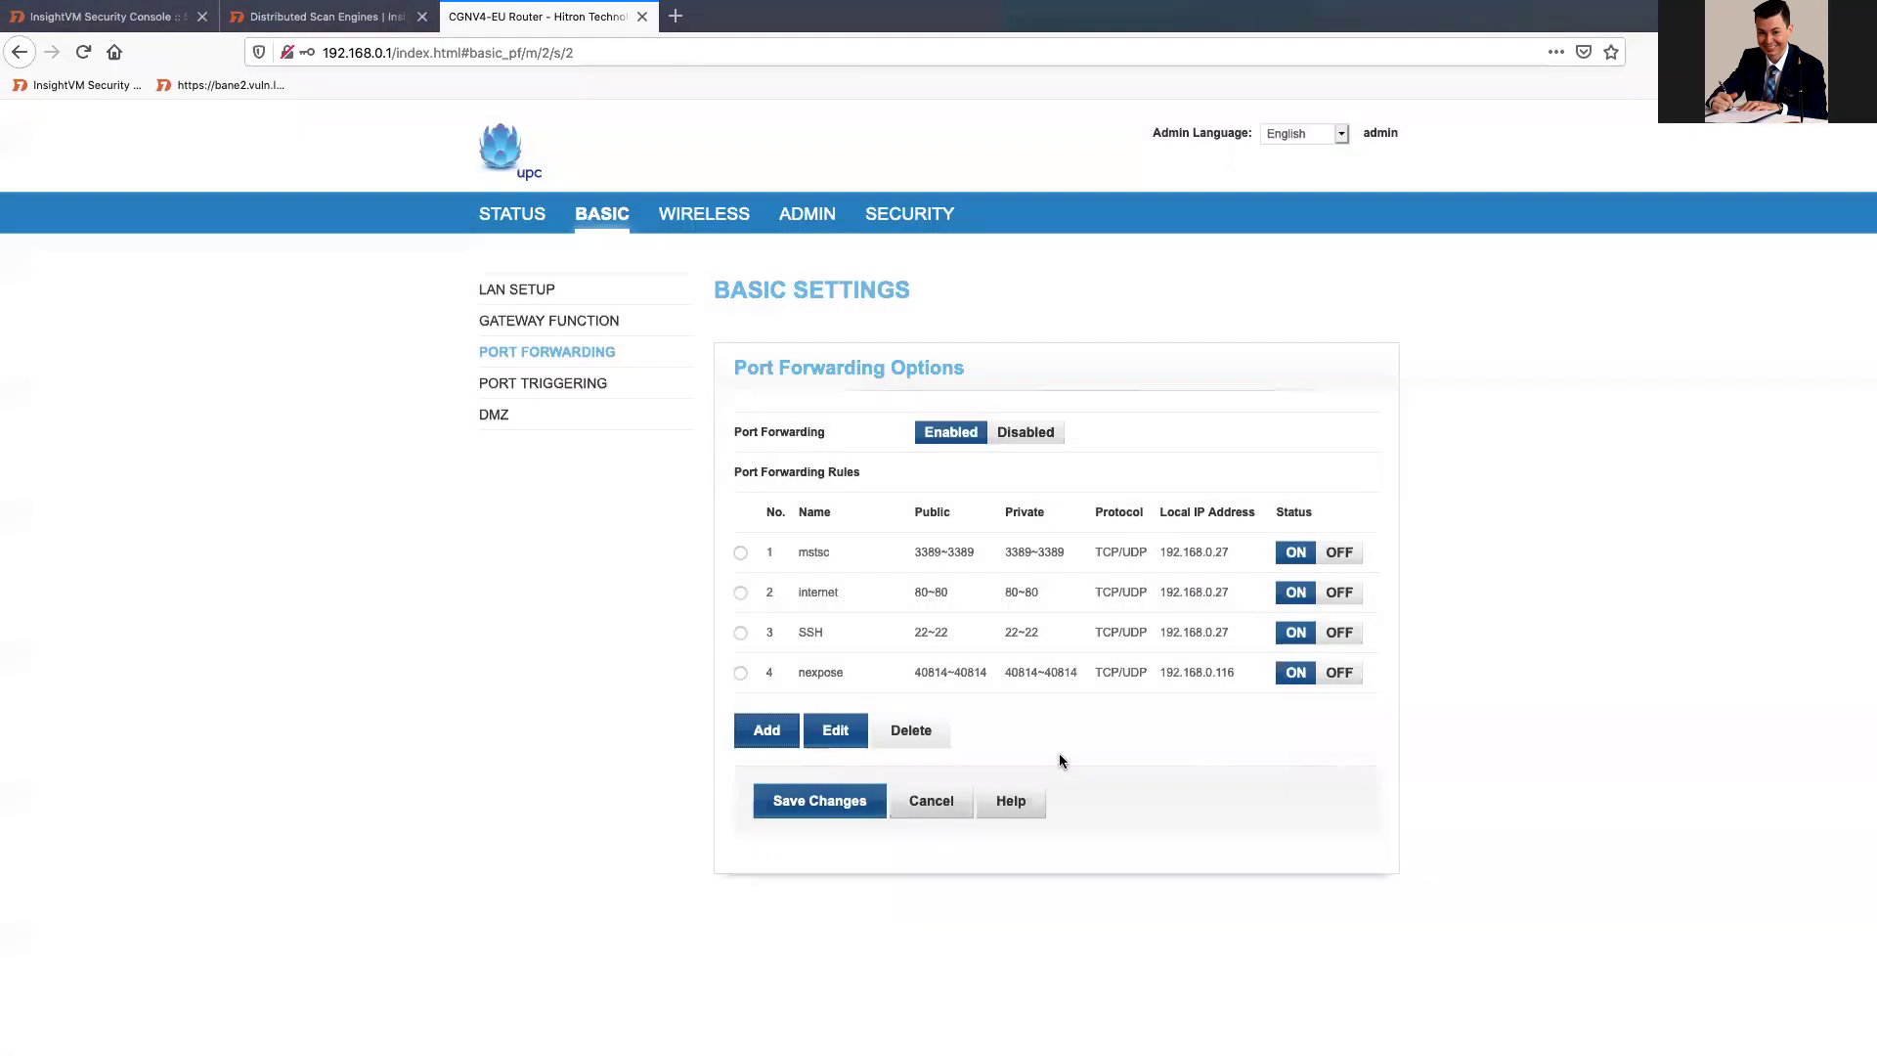
{"action": "left_click", "coordinate": [817, 804]}
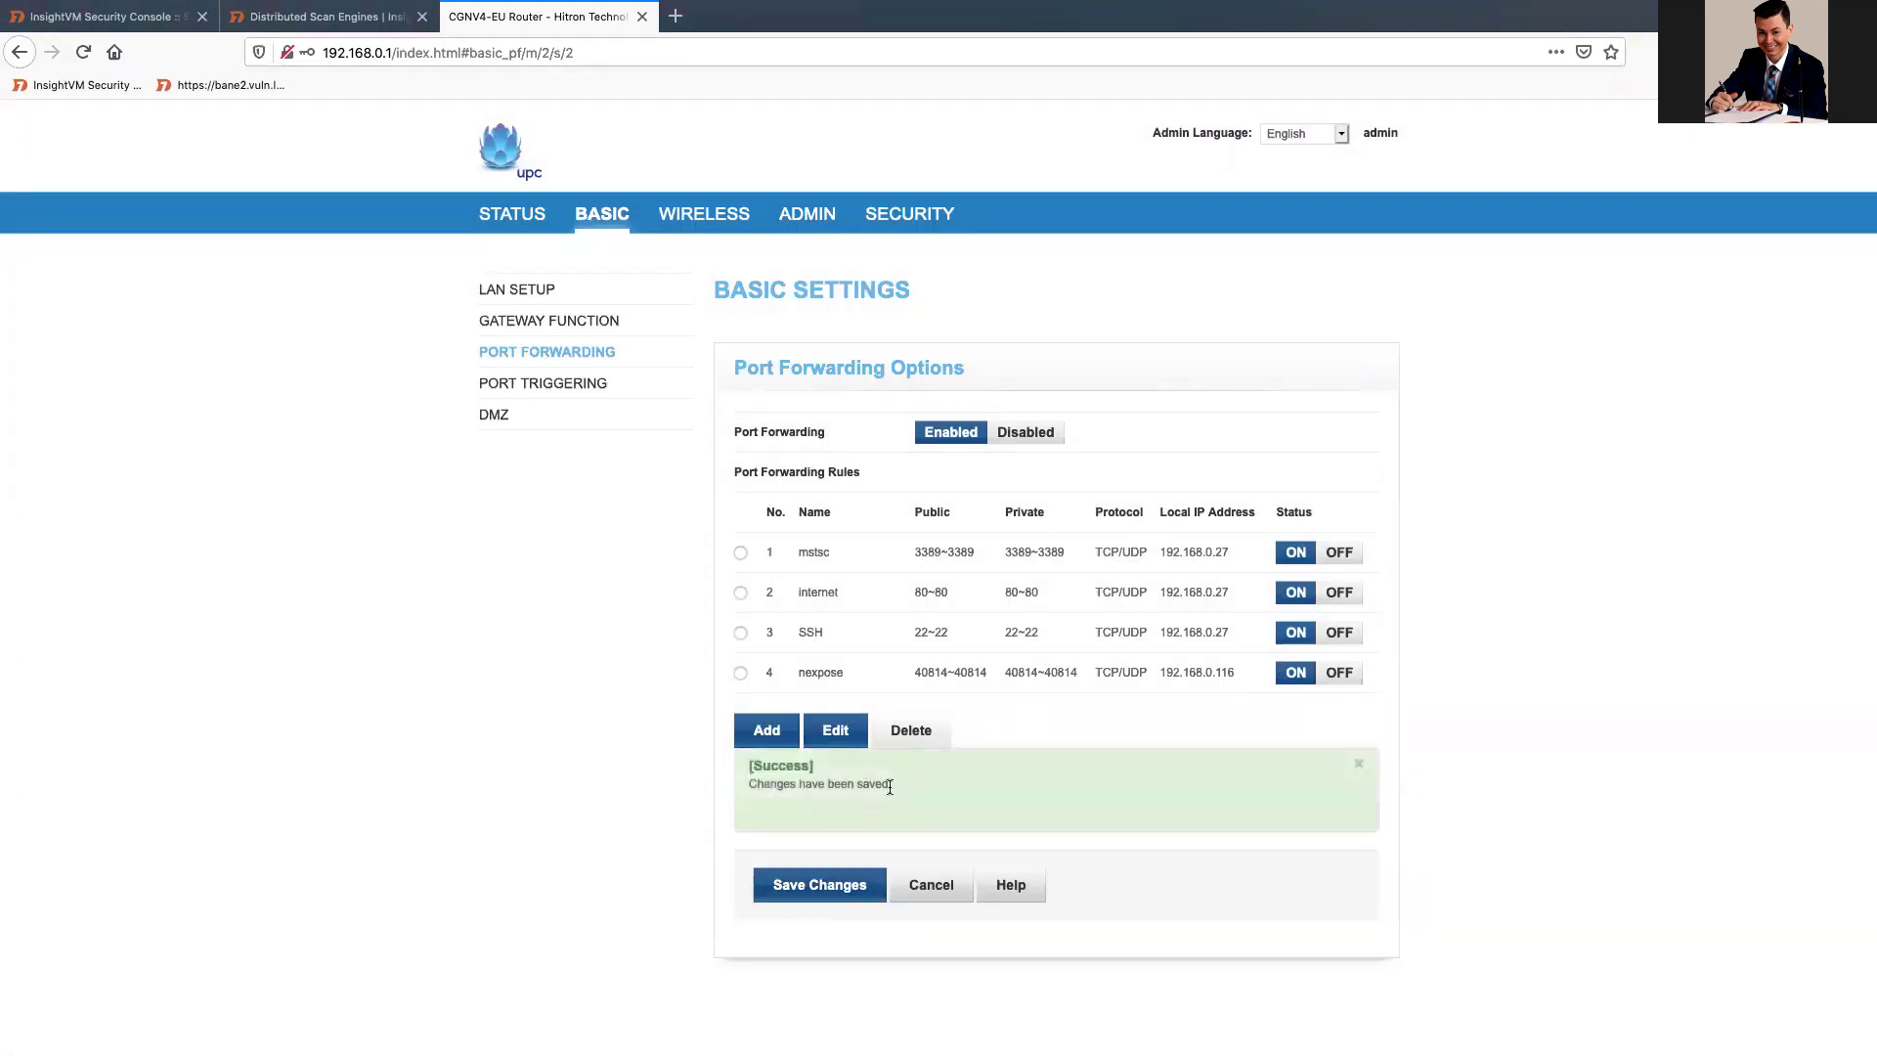
{"action": "key", "text": "ctrl+Left"}
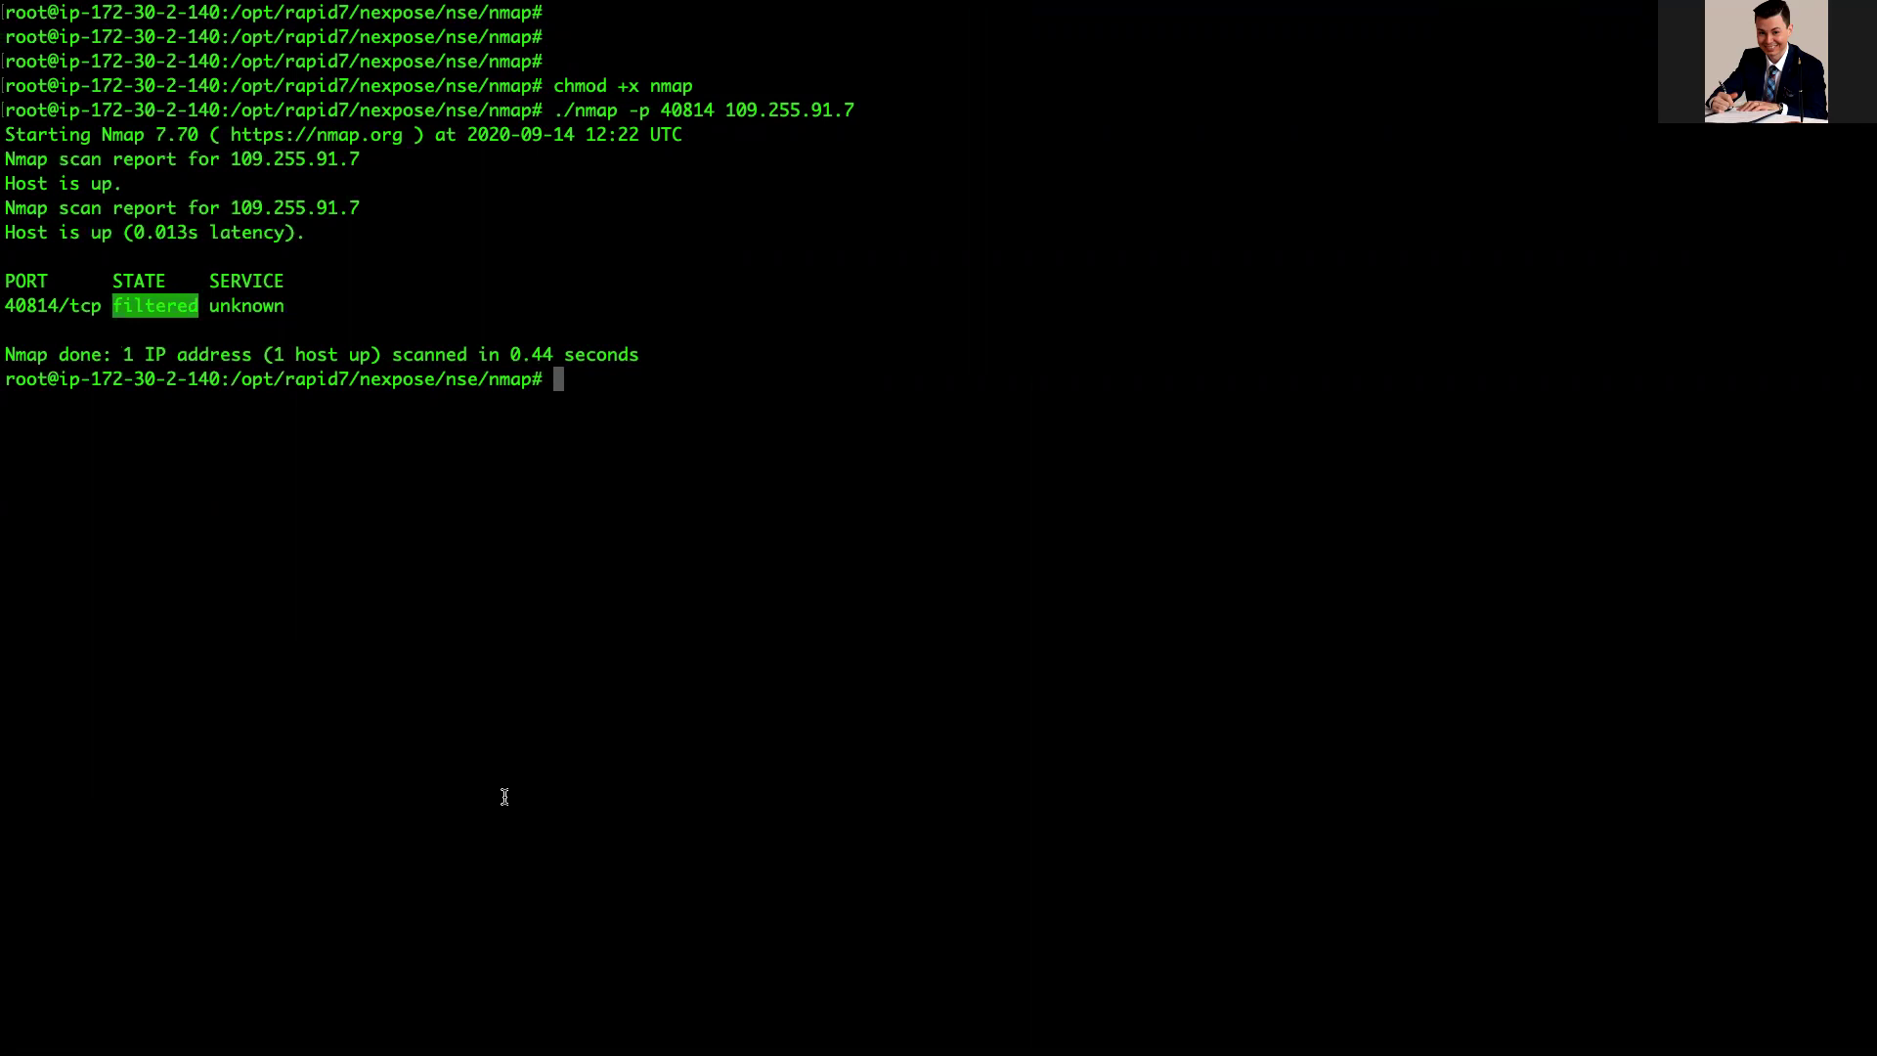
Step: Rerun the nmap scan of port 40814 on 109.255.91.7, which now reports open
{"action": "key", "text": "Up"}
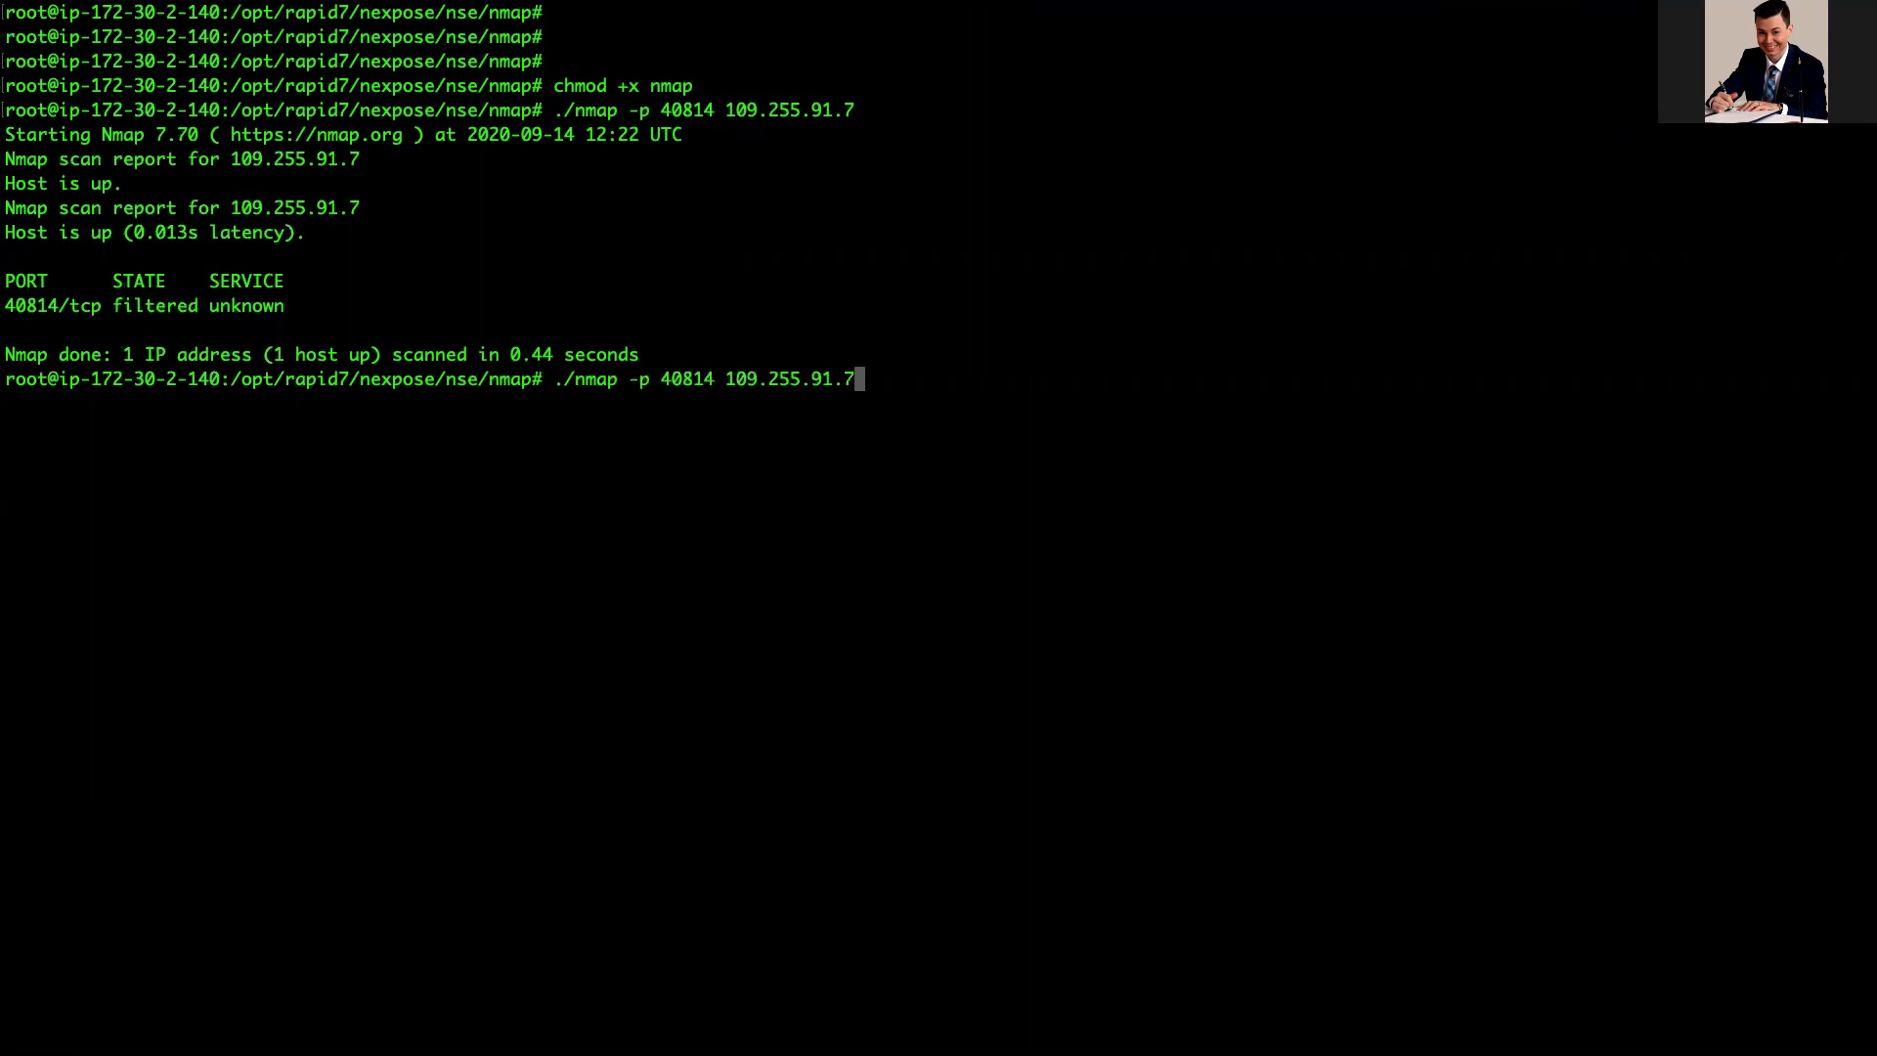
{"action": "key", "text": "Return"}
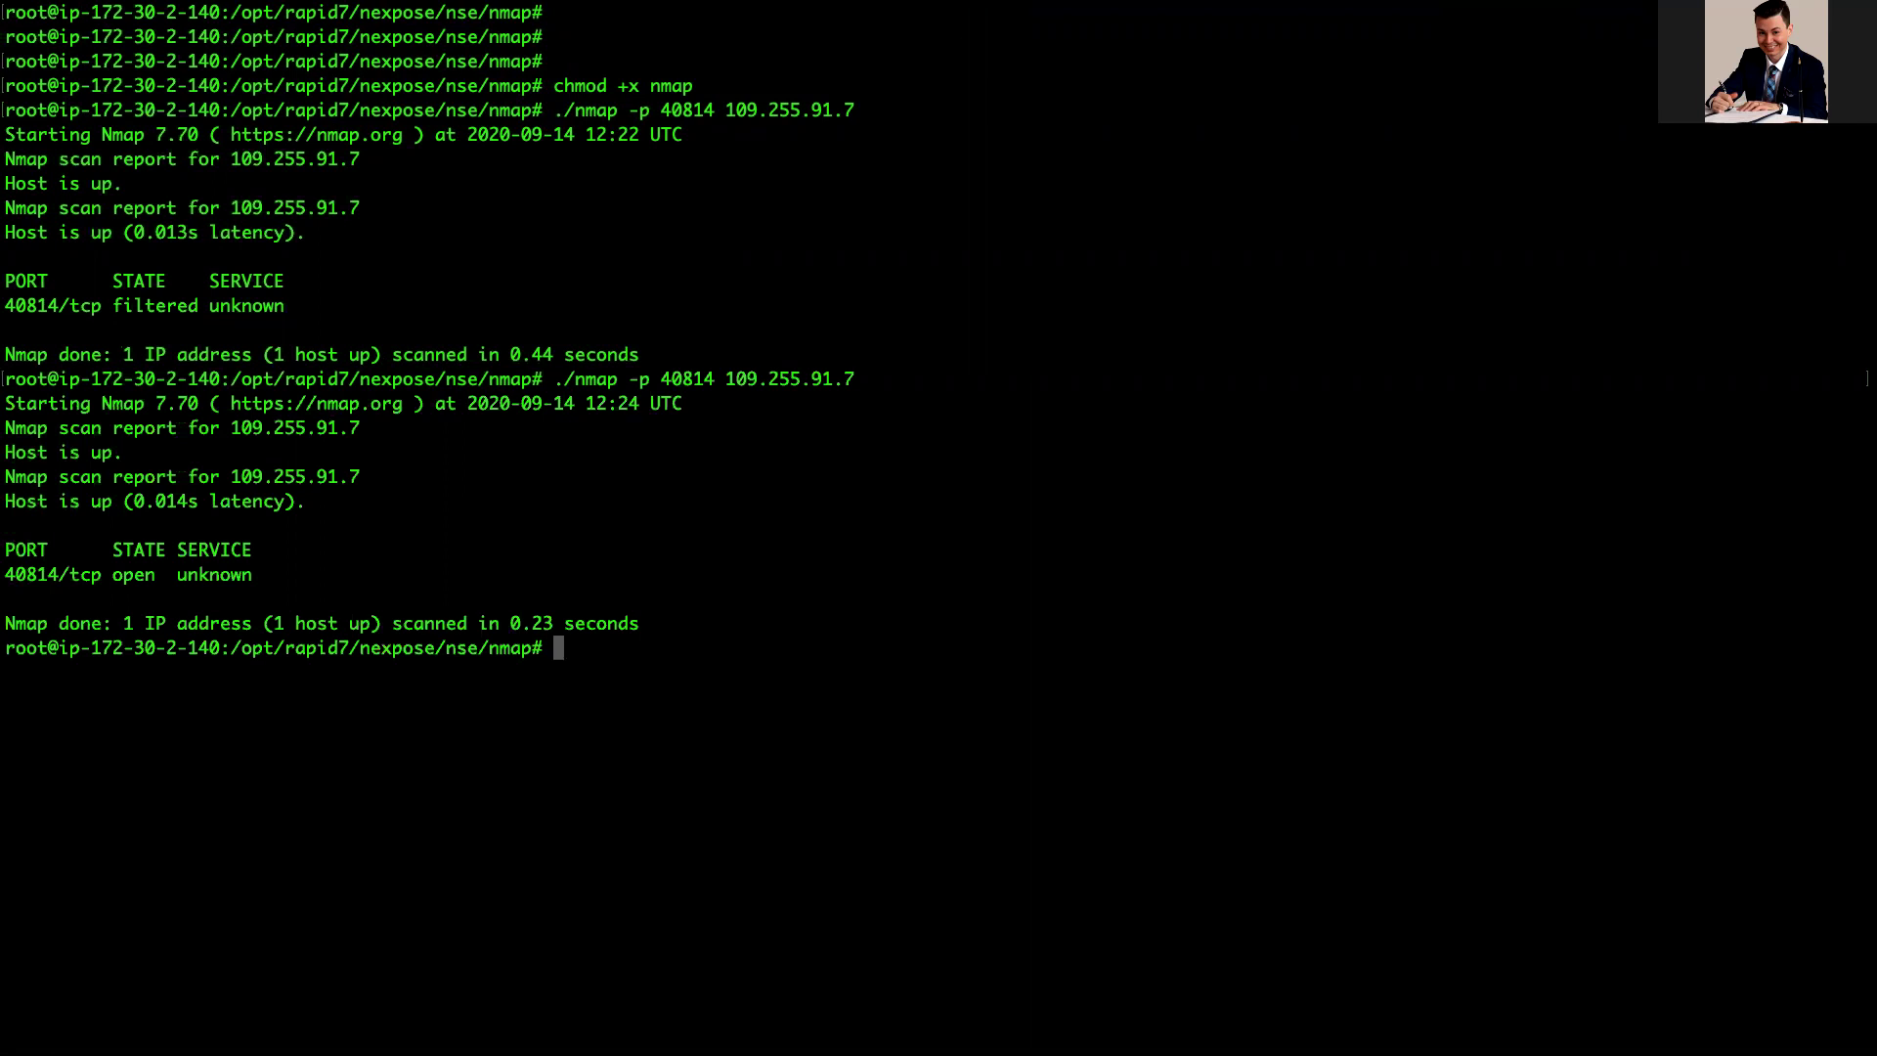
{"action": "left_click_drag", "start_coordinate": [27, 575], "coordinate": [177, 574]}
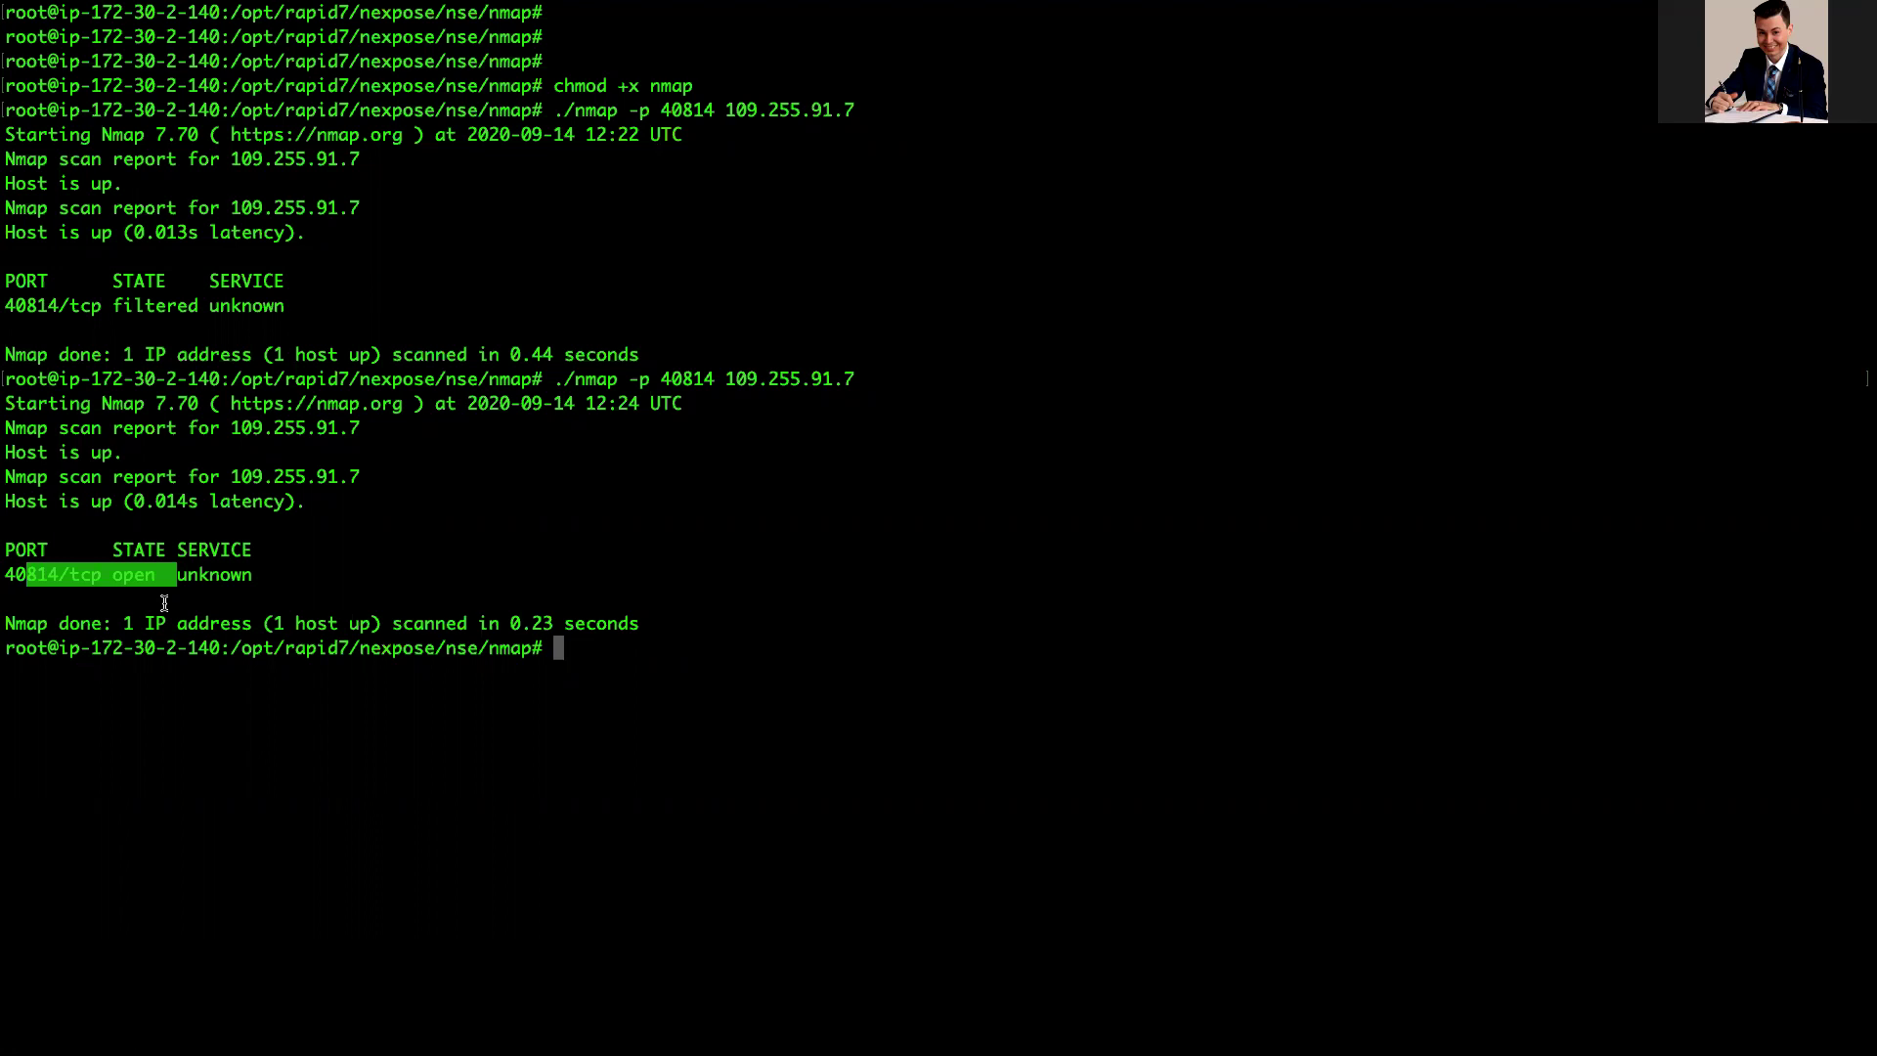
{"action": "key", "text": "ctrl+Right"}
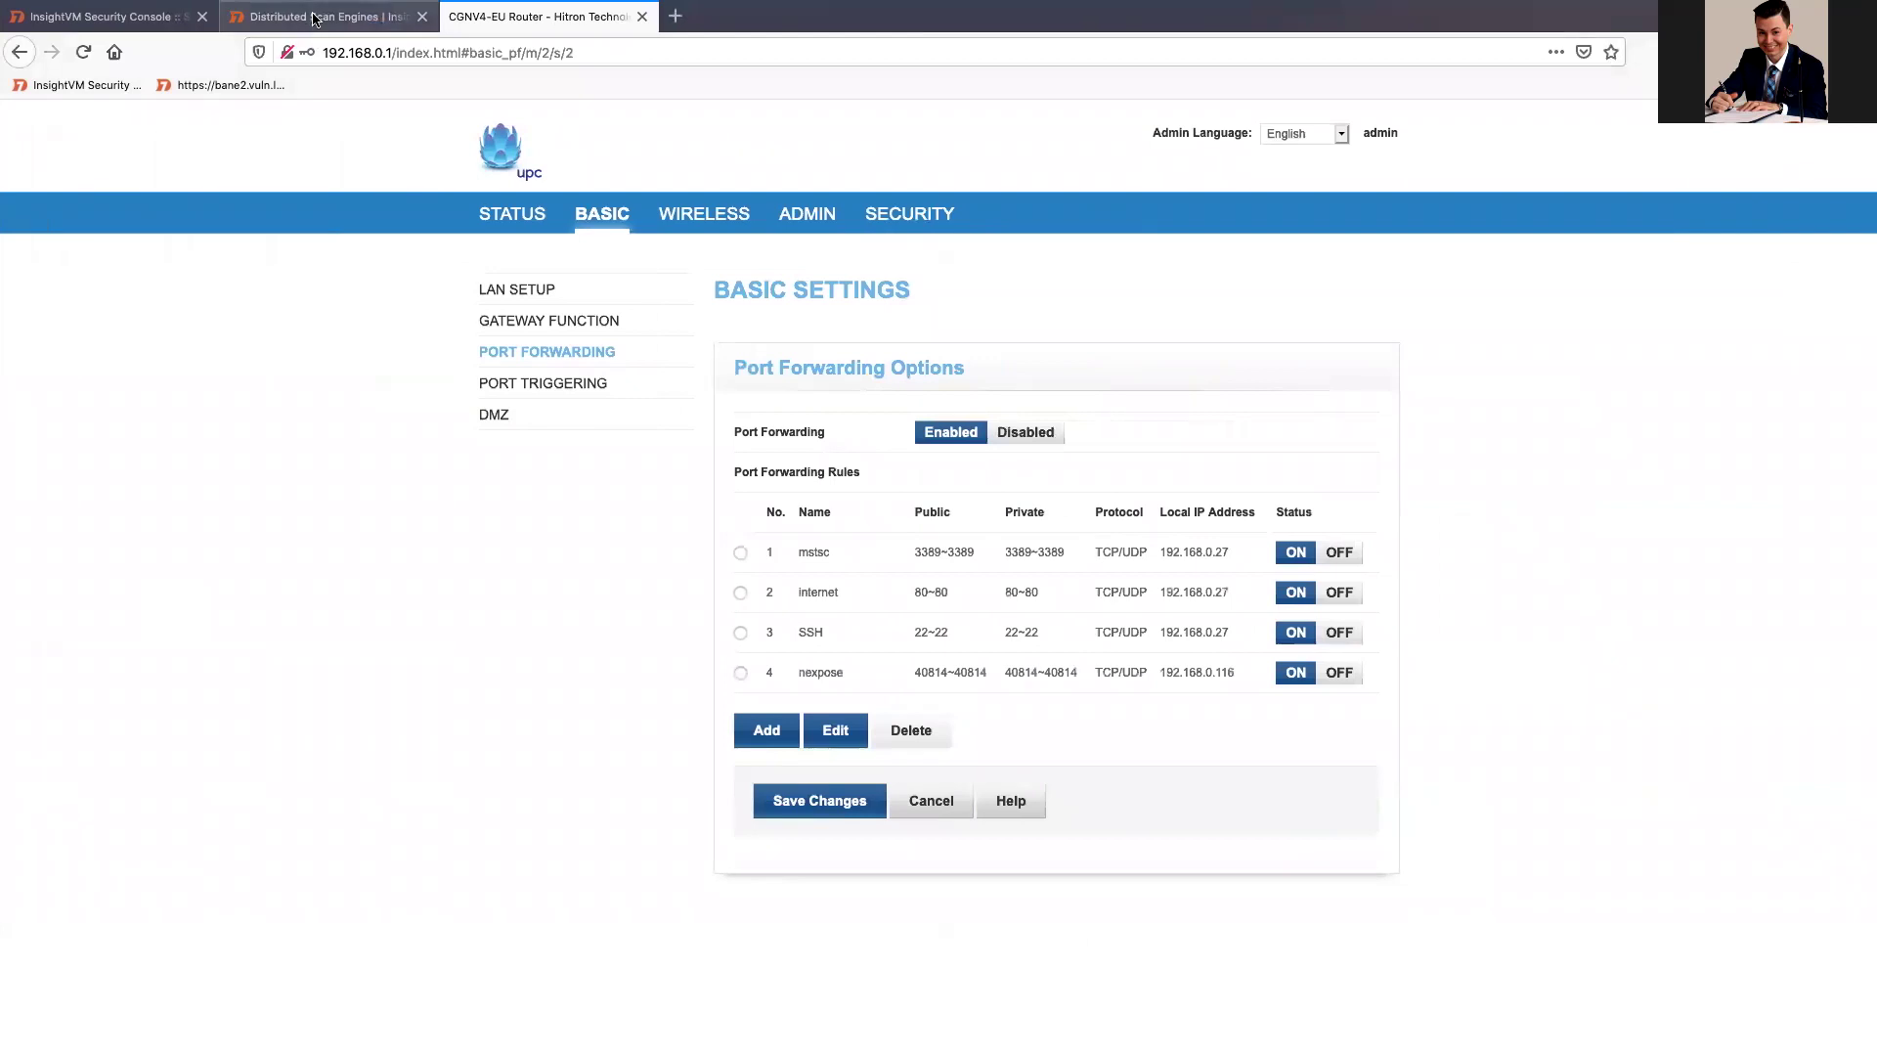
Step: Select ports 40814 and 40815 in the Distributed Scan Engines port table
{"action": "left_click", "coordinate": [311, 19]}
{"action": "left_click", "coordinate": [778, 716]}
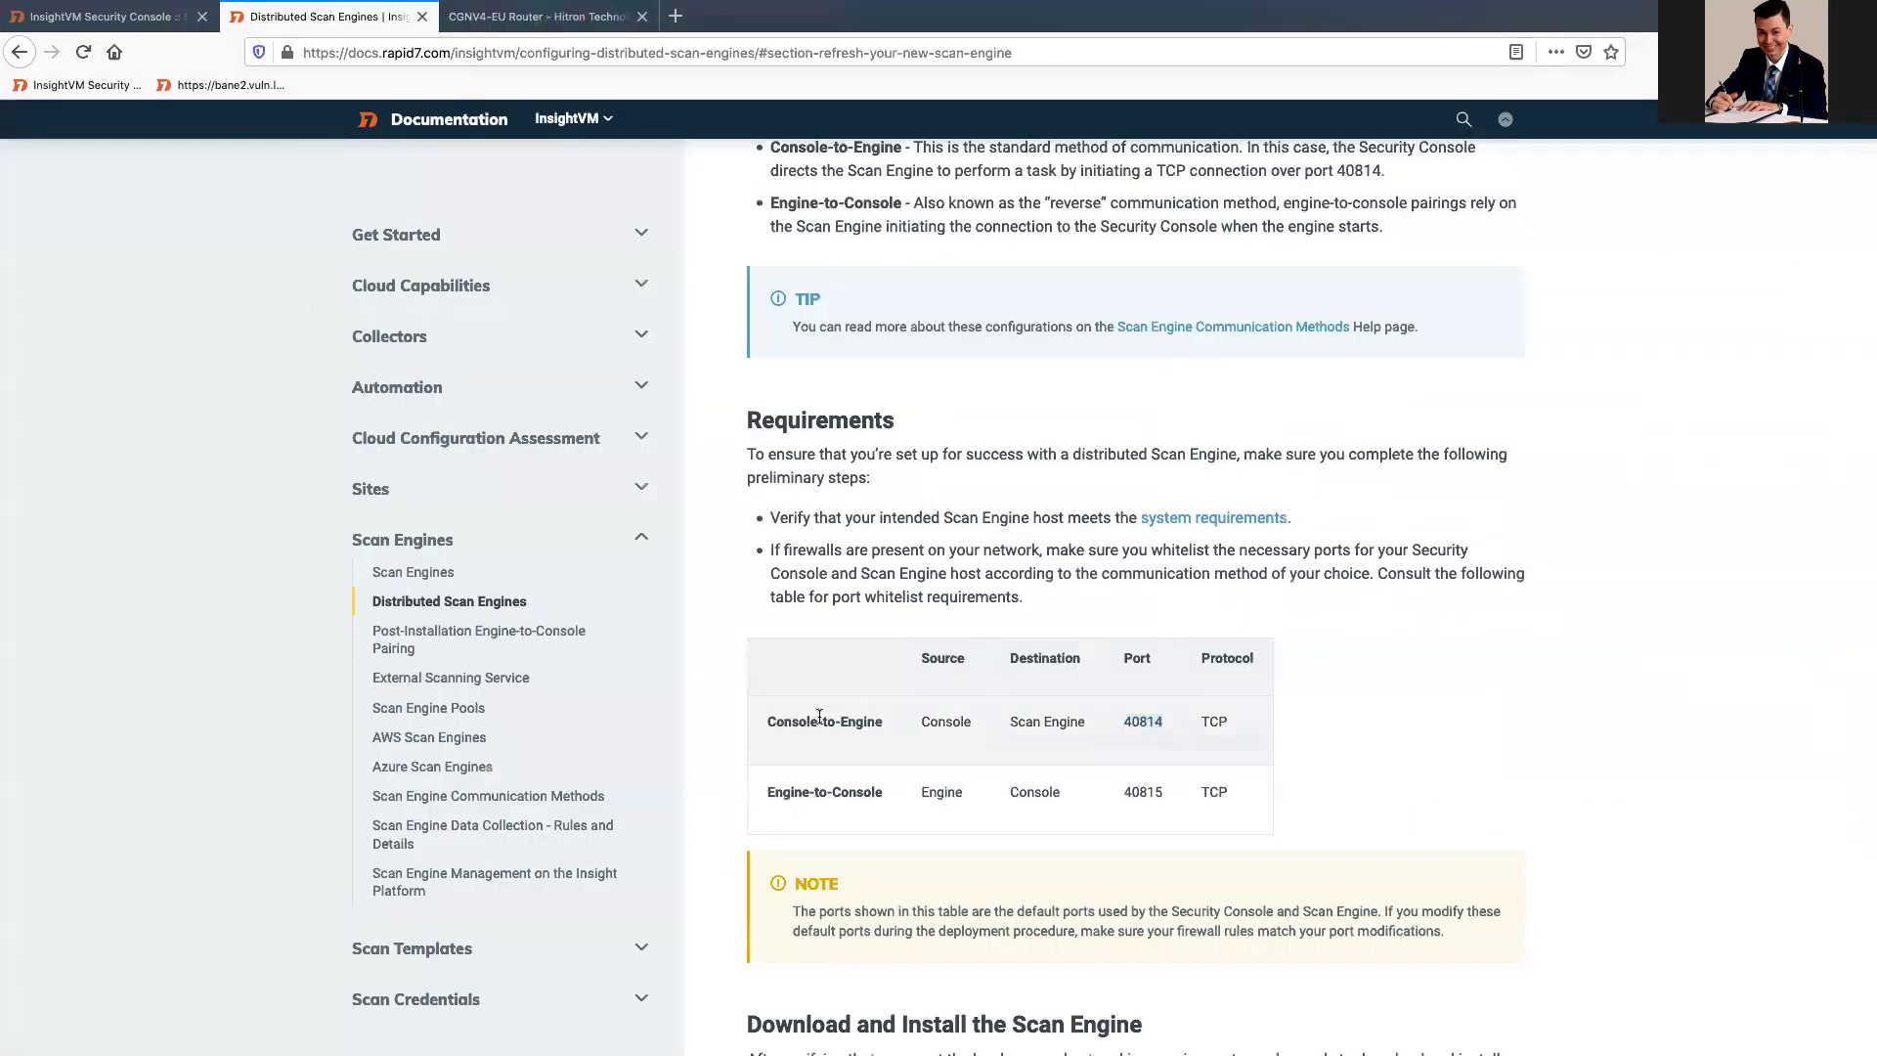
{"action": "left_click_drag", "start_coordinate": [1169, 726], "coordinate": [1114, 721]}
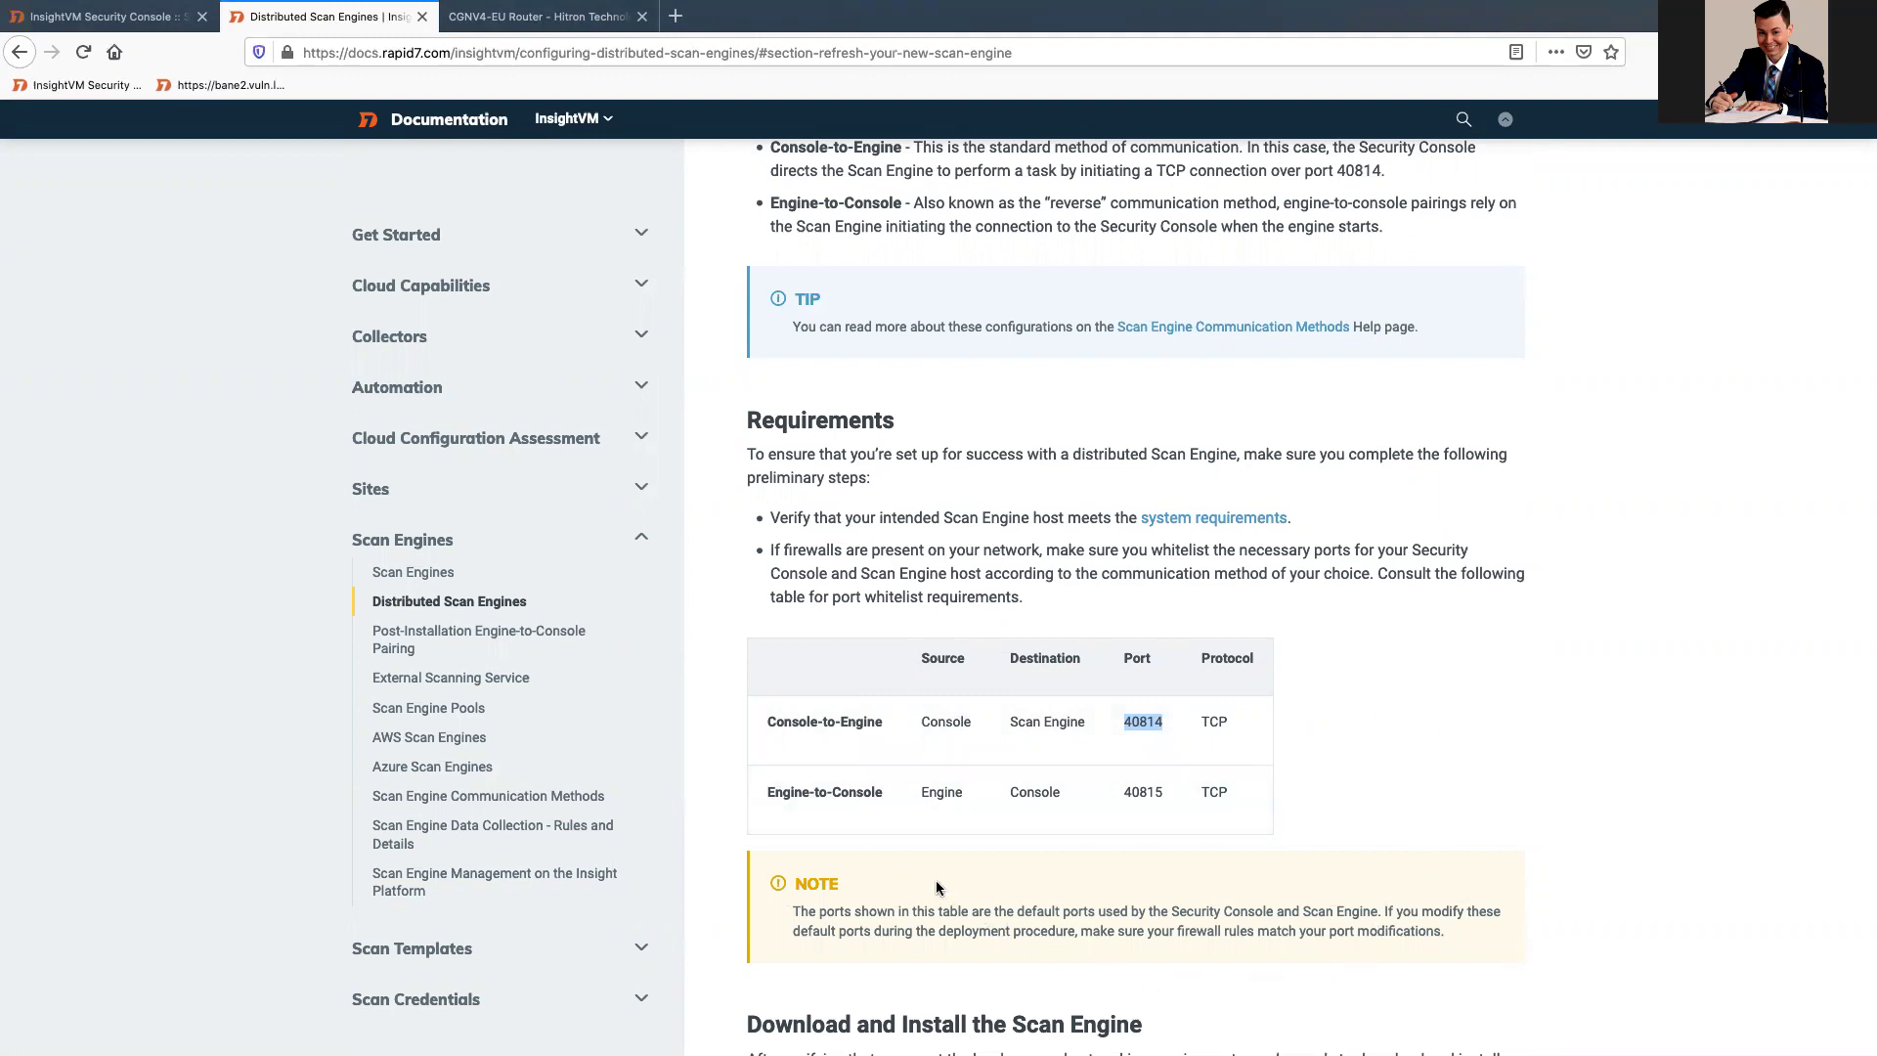
{"action": "left_click_drag", "start_coordinate": [1184, 795], "coordinate": [1122, 794]}
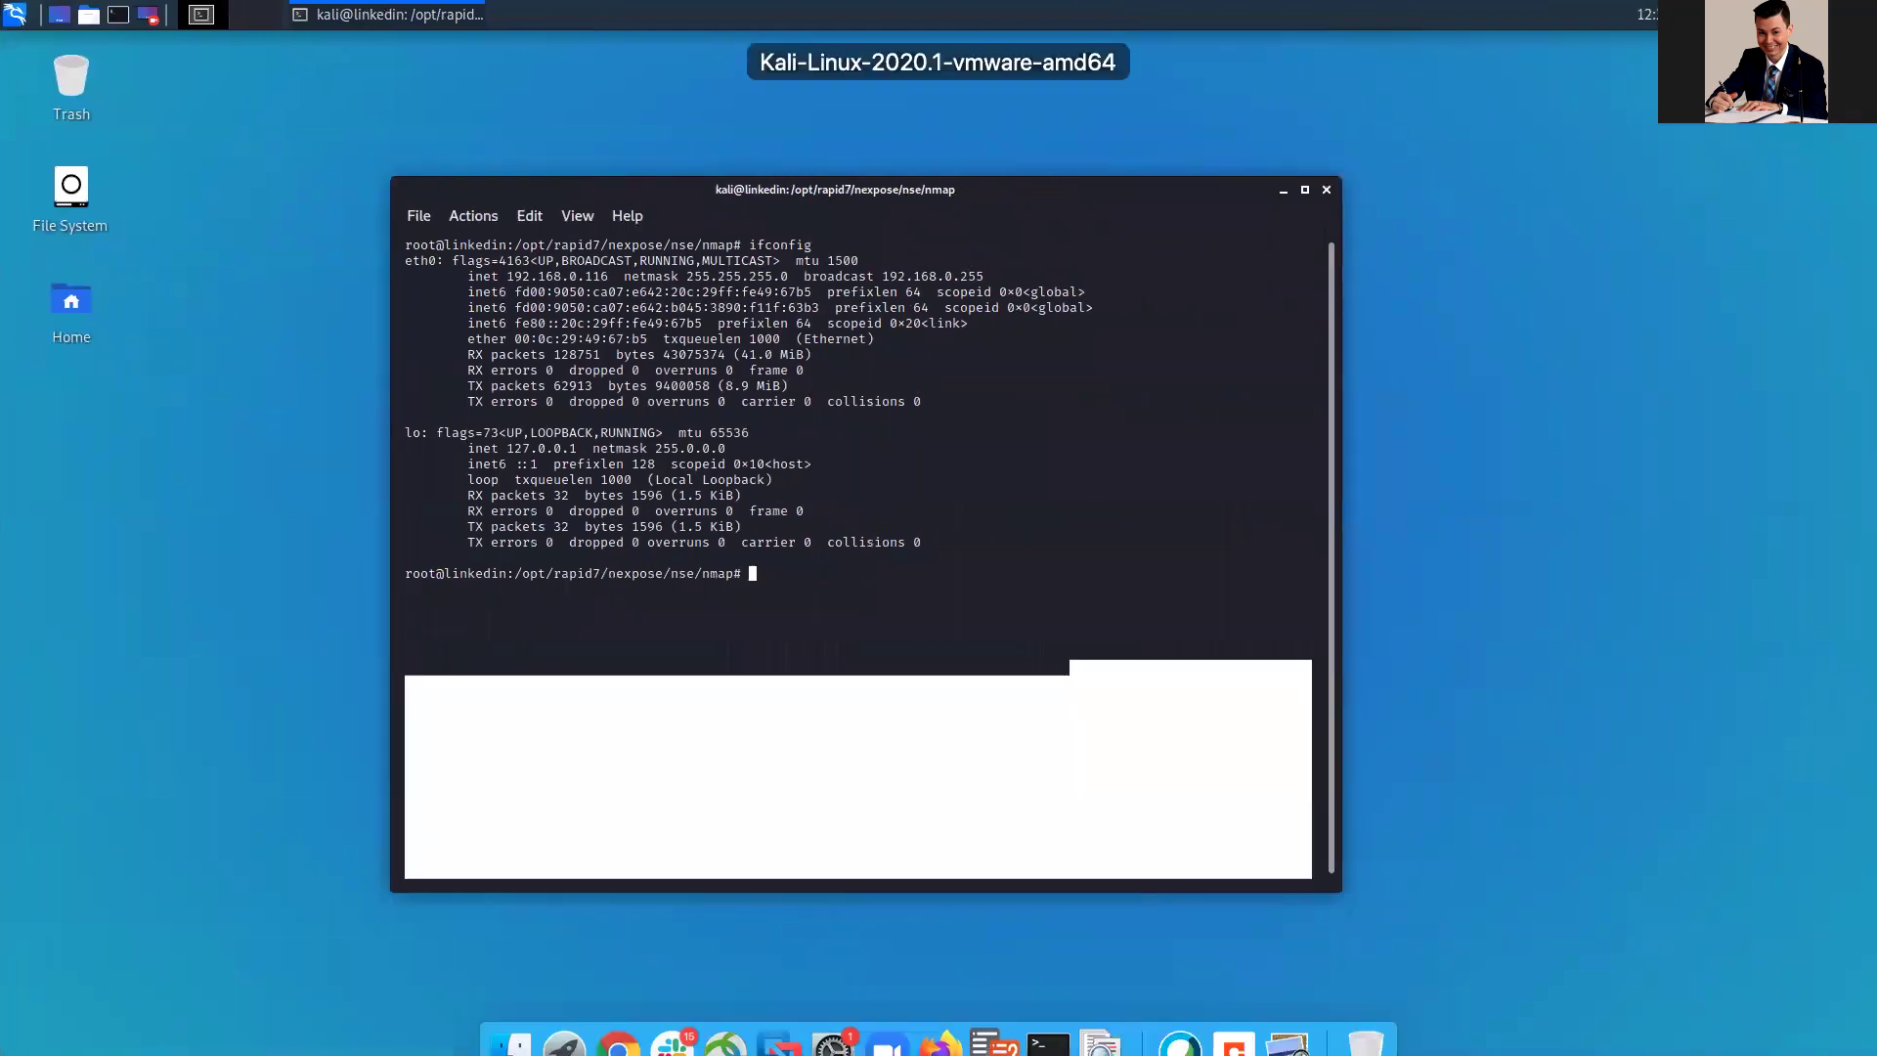
Step: Run ./nmap -p 40815 against the console host 63.33.189.175, which reports the port filtered
{"action": "type", "text": "clear"}
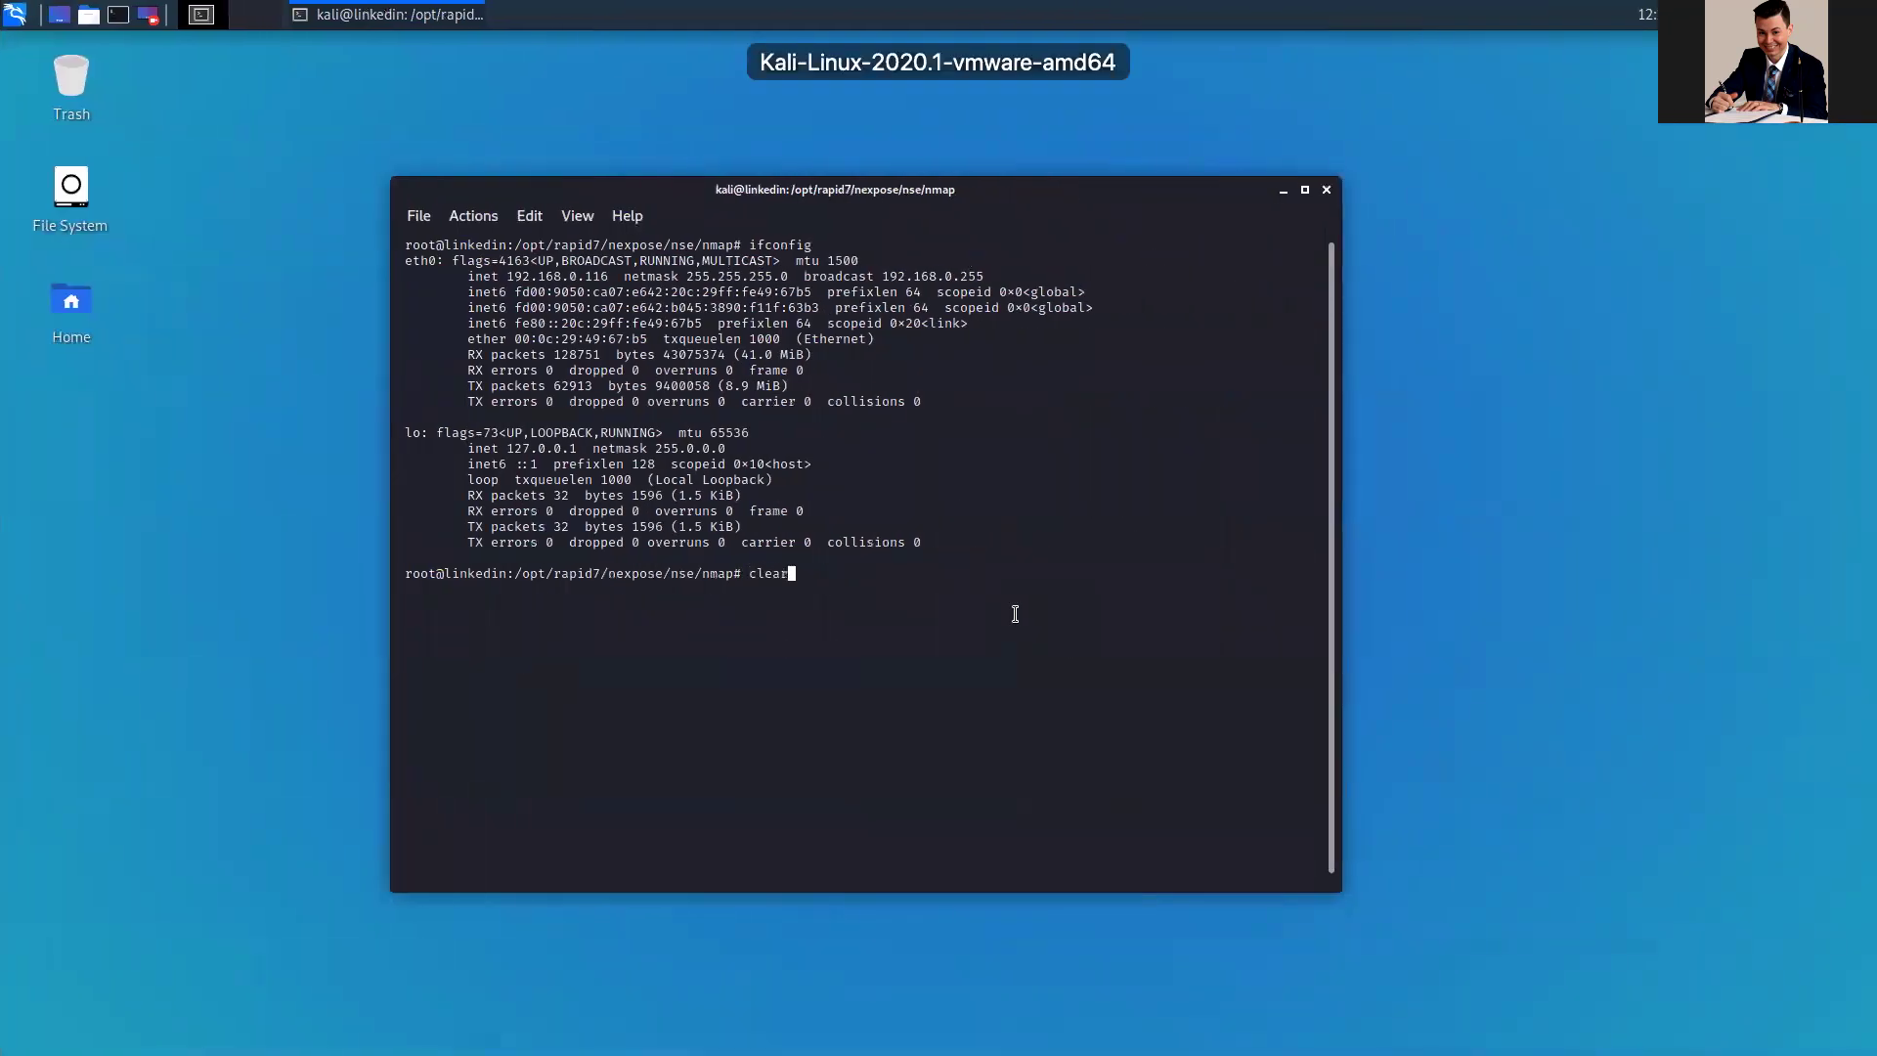
{"action": "key", "text": "Return"}
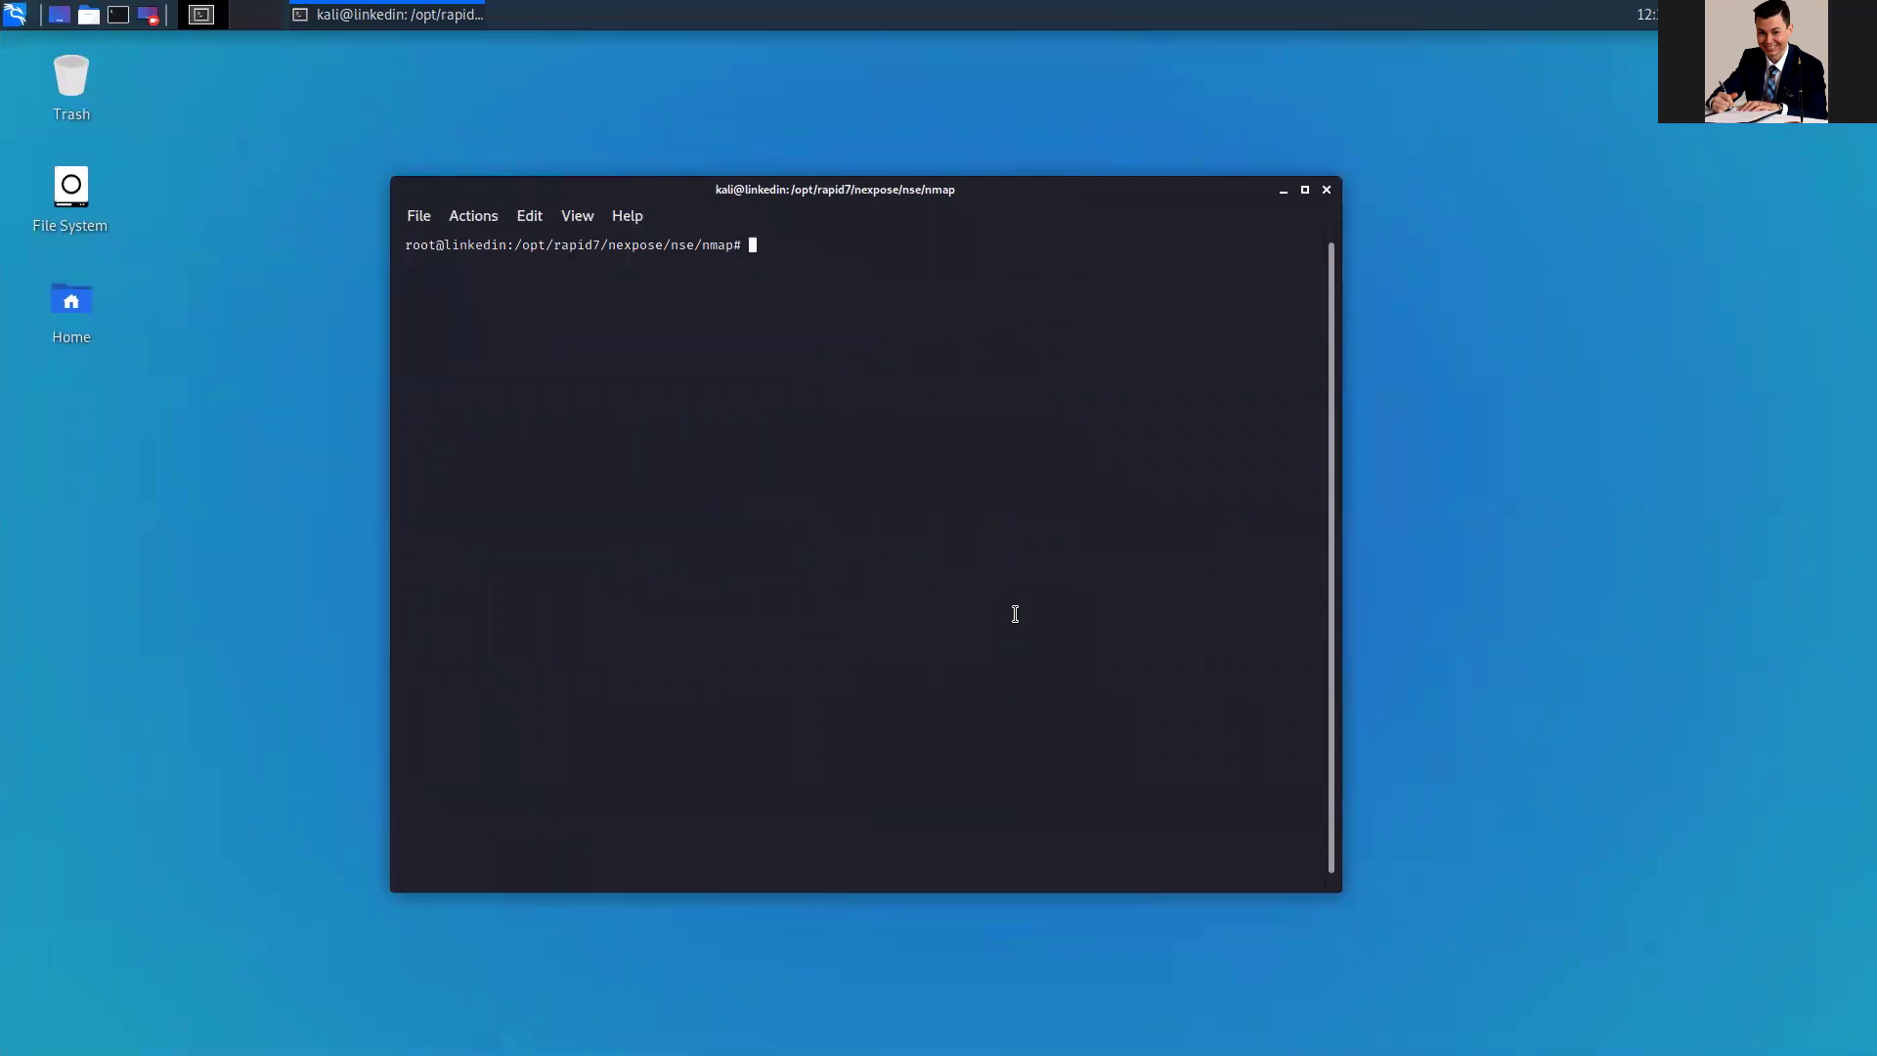
{"action": "type", "text": "./nmap -p 40815"}
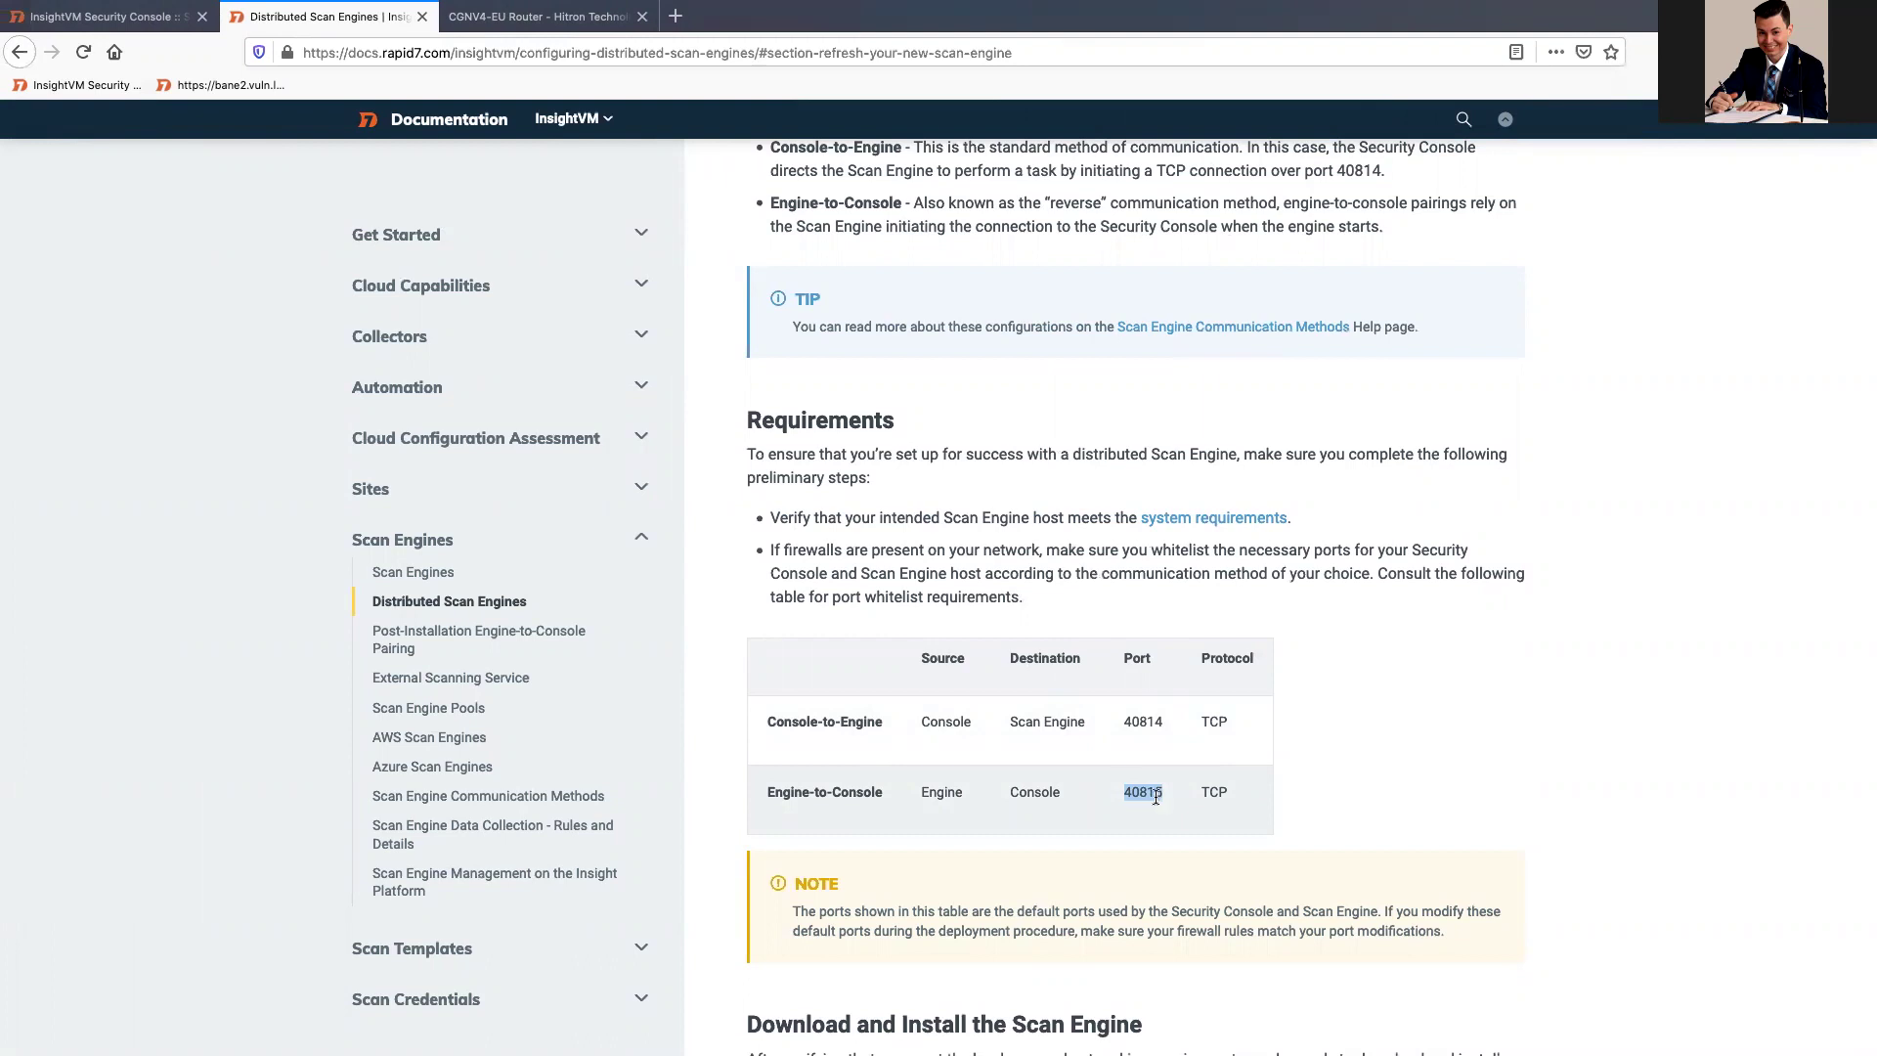
{"action": "left_click", "coordinate": [97, 16]}
{"action": "left_click_drag", "start_coordinate": [435, 52], "coordinate": [348, 53]}
{"action": "key", "text": "super+c"}
{"action": "key", "text": "ctrl+Right"}
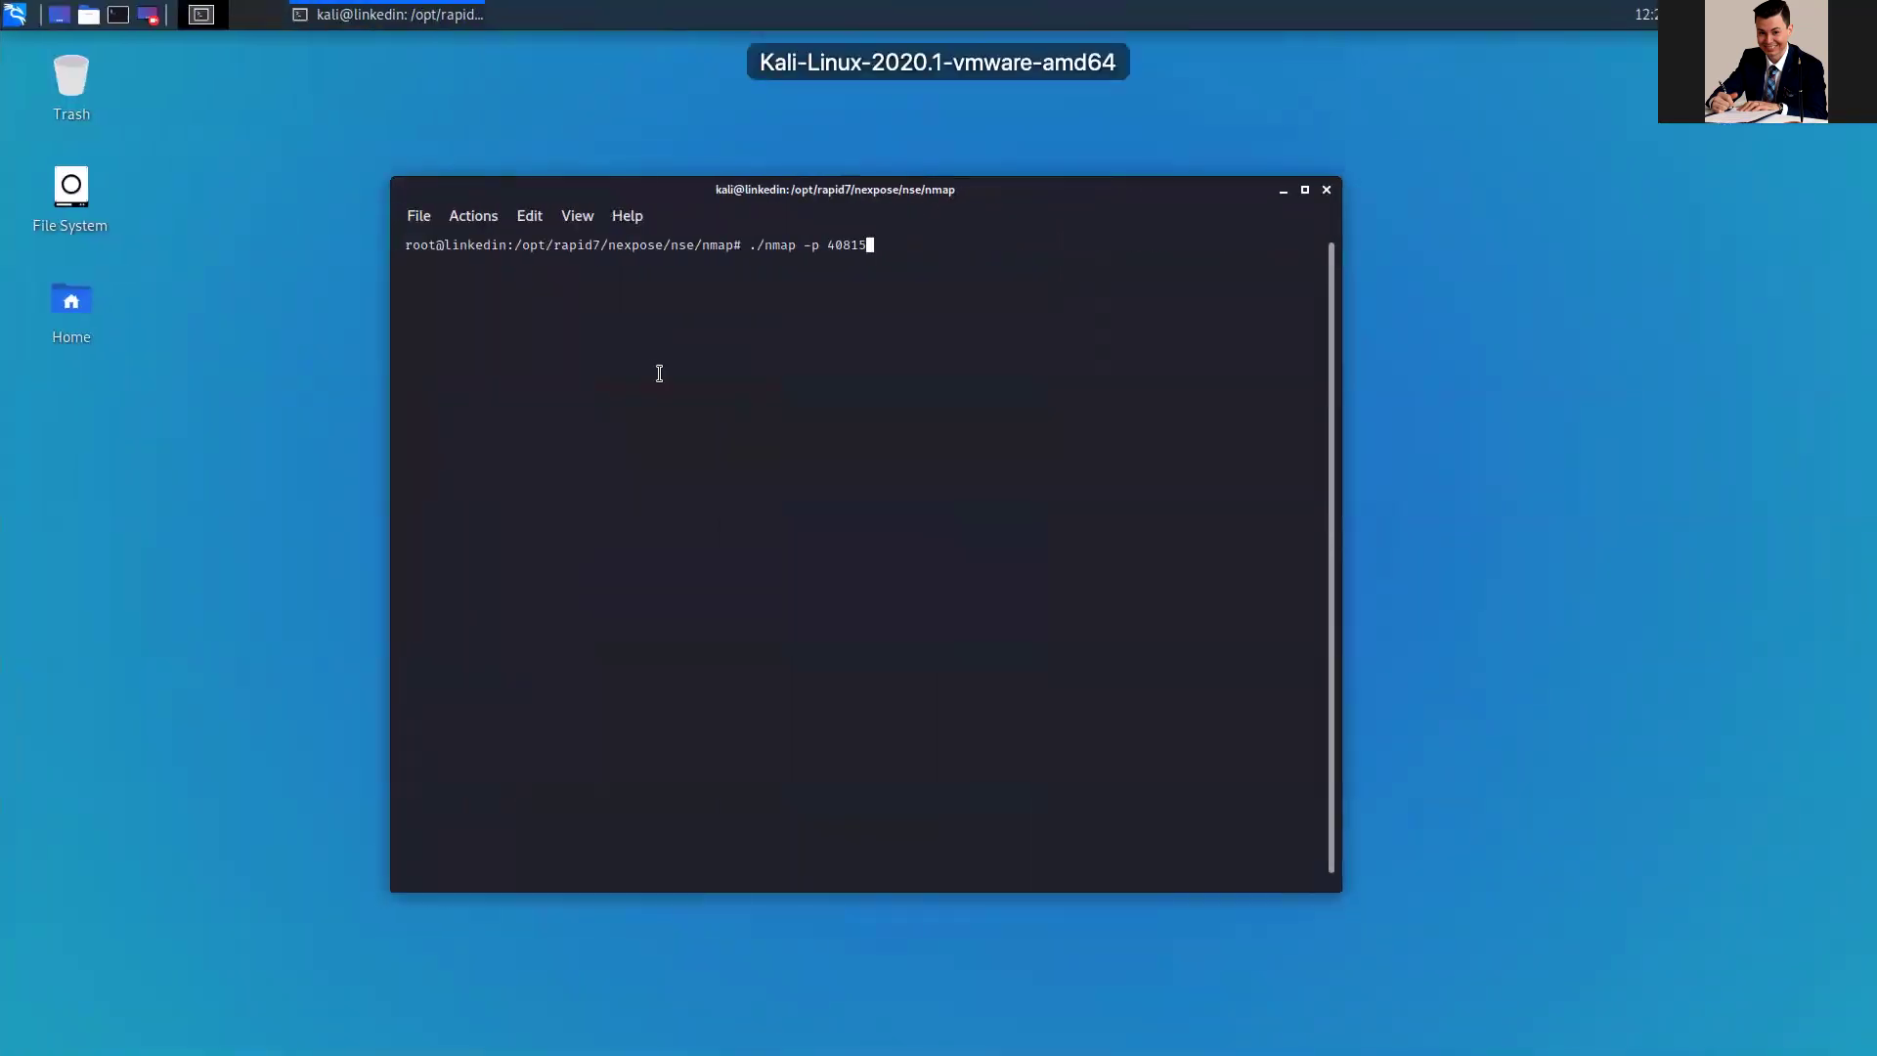
{"action": "right_click", "coordinate": [859, 325]}
{"action": "left_click", "coordinate": [897, 367]}
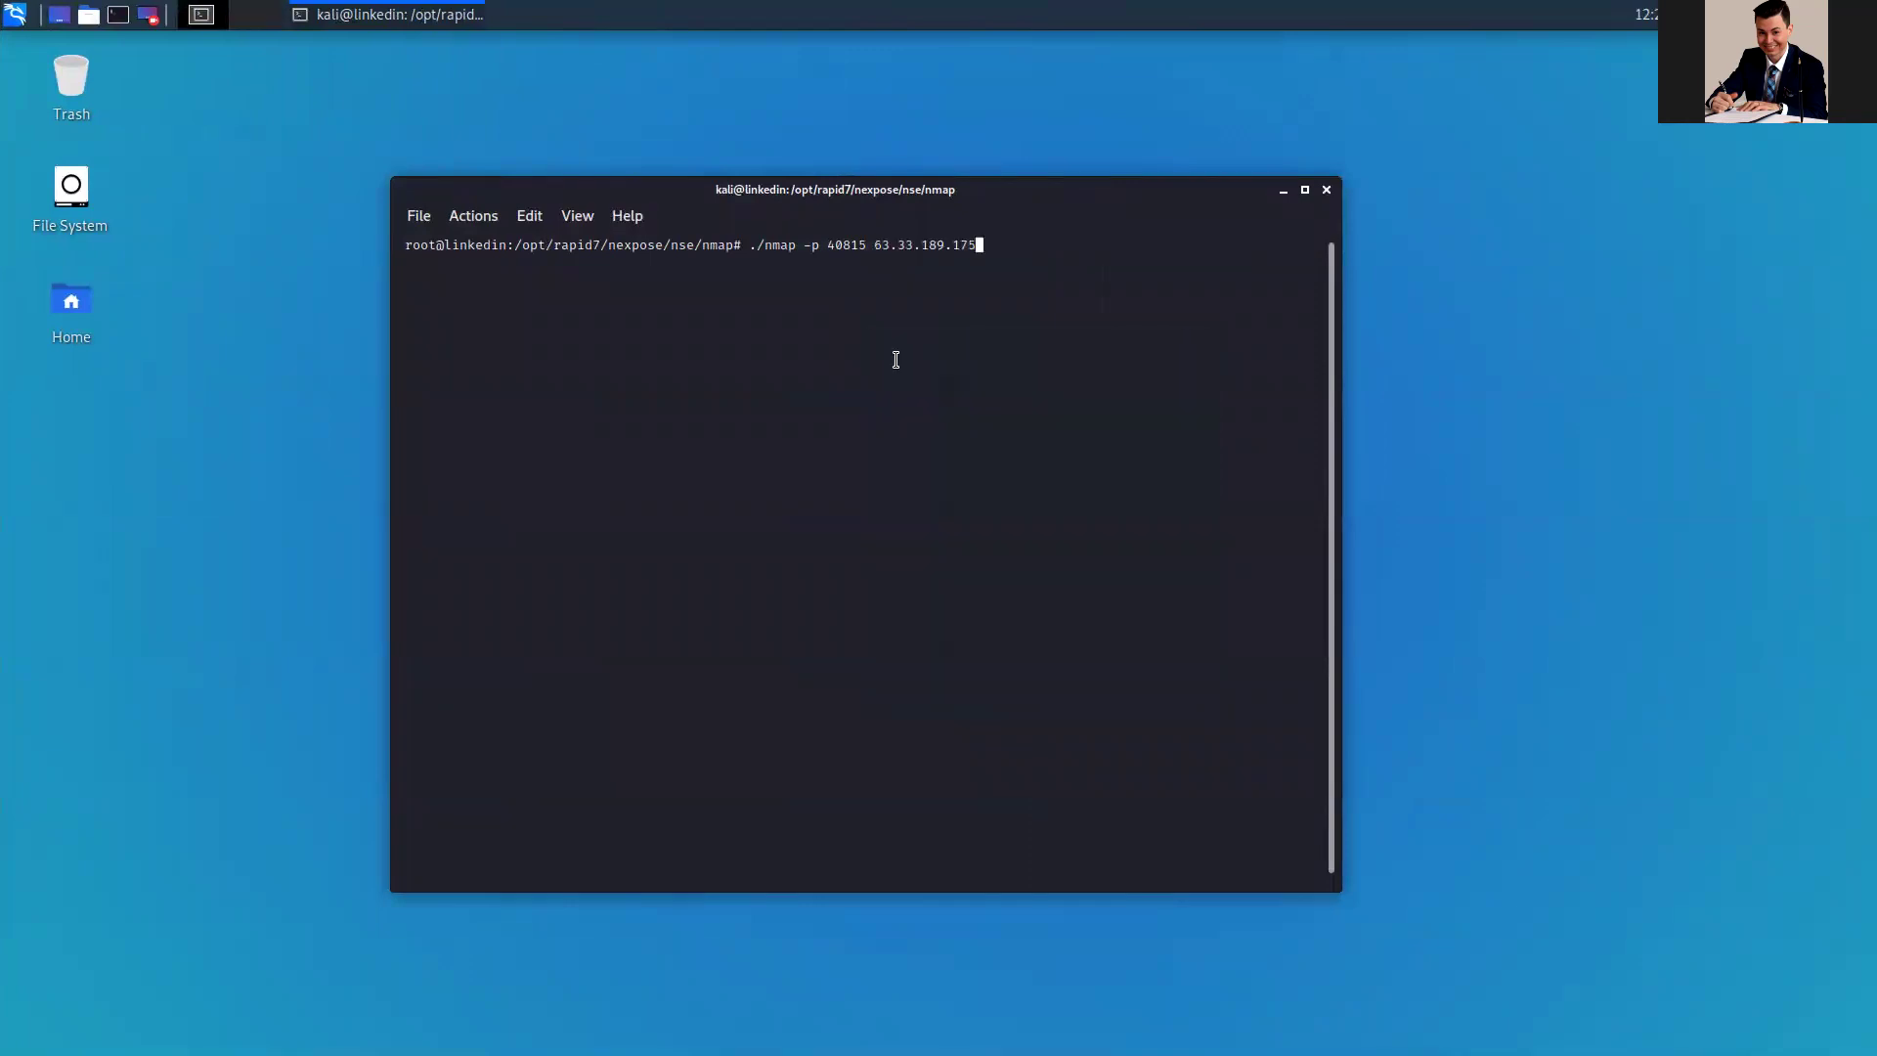
{"action": "key", "text": "Return"}
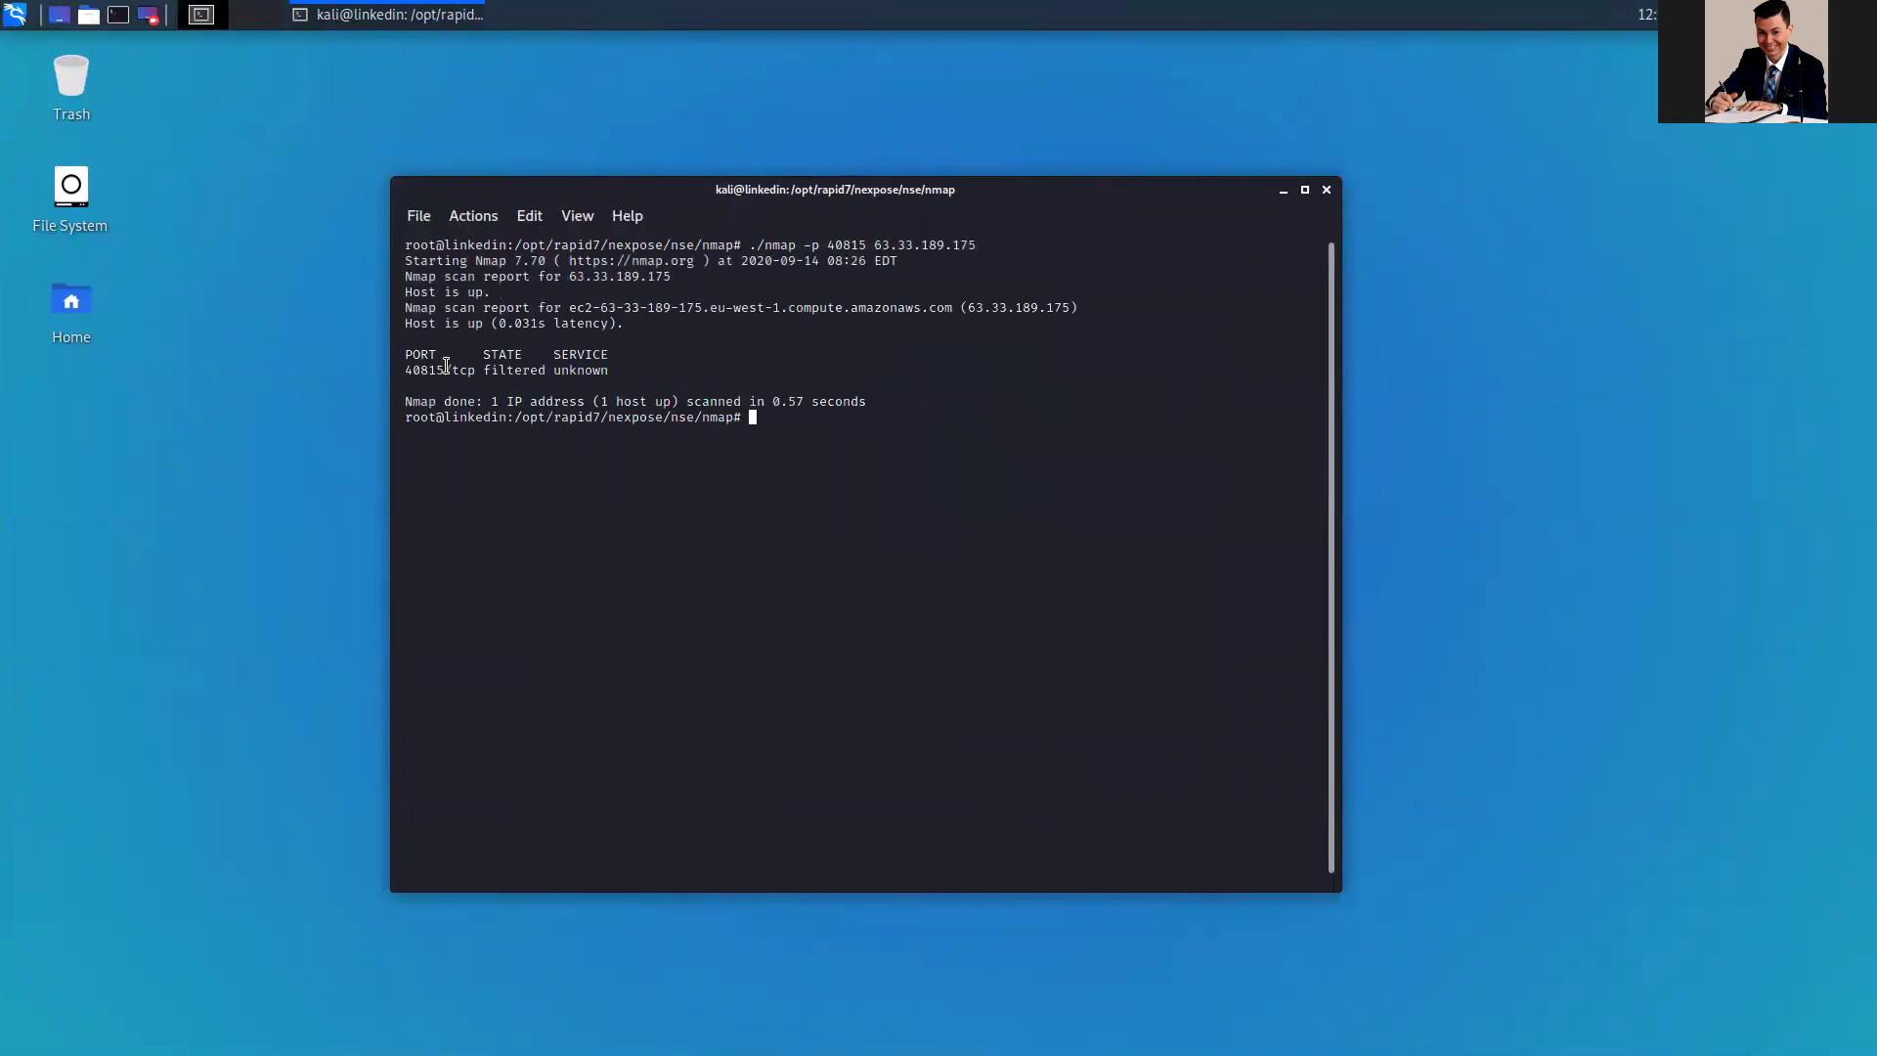
{"action": "left_click_drag", "start_coordinate": [404, 371], "coordinate": [552, 372]}
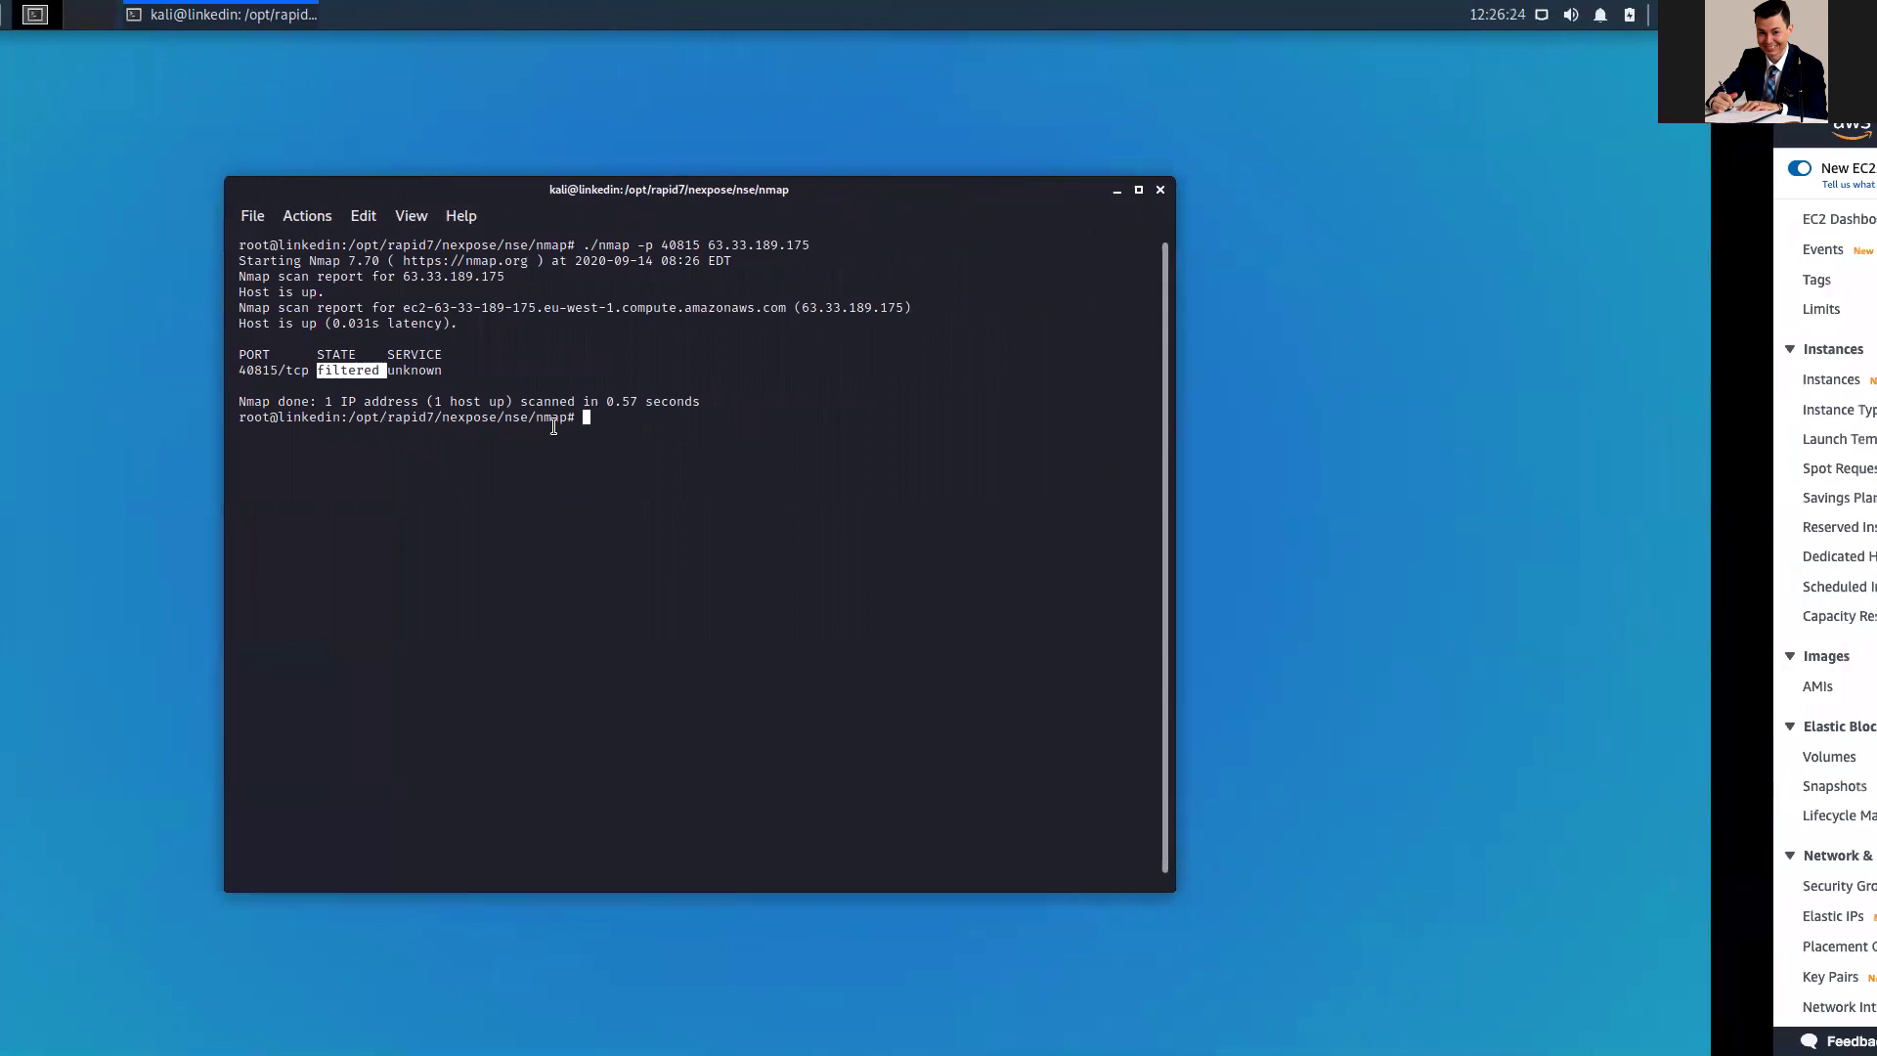
Step: On the AWS security group page, select the RDP rule's source address and start editing inbound rules
{"action": "key", "text": "ctrl+Right"}
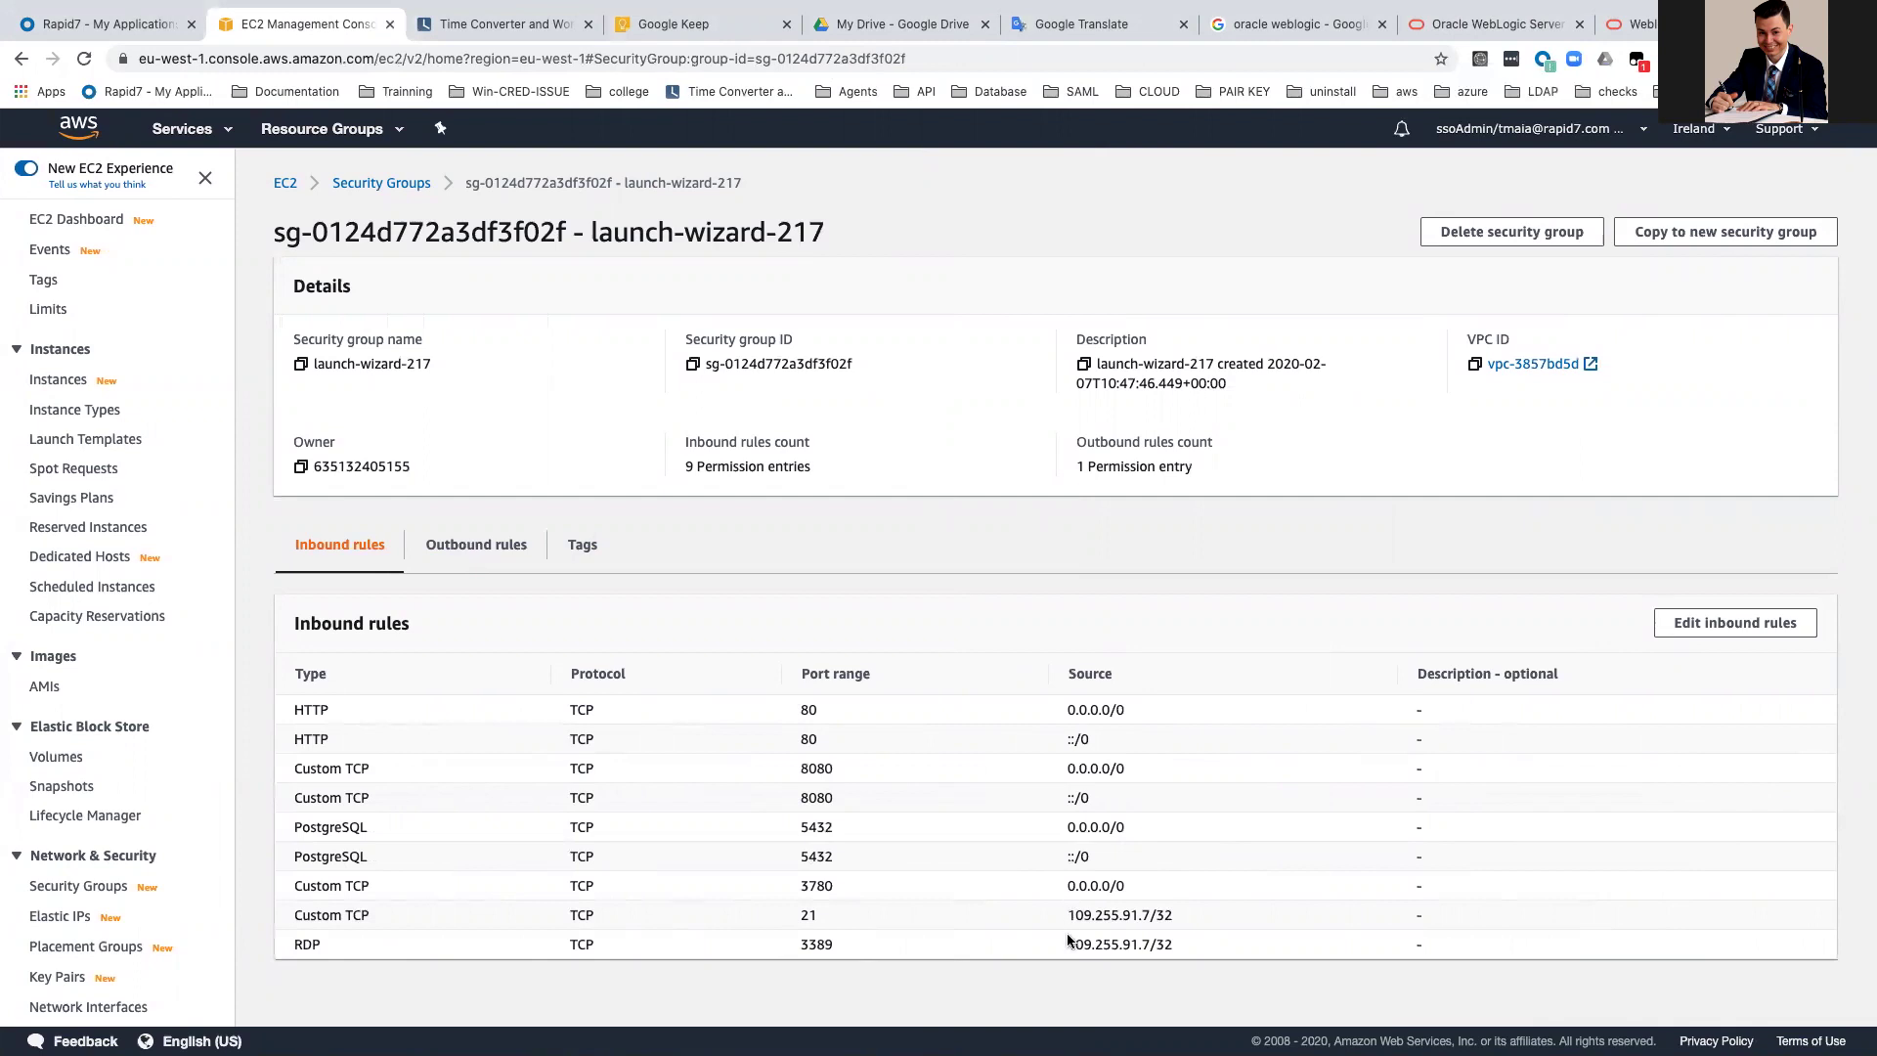
{"action": "left_click_drag", "start_coordinate": [1066, 945], "coordinate": [1204, 941]}
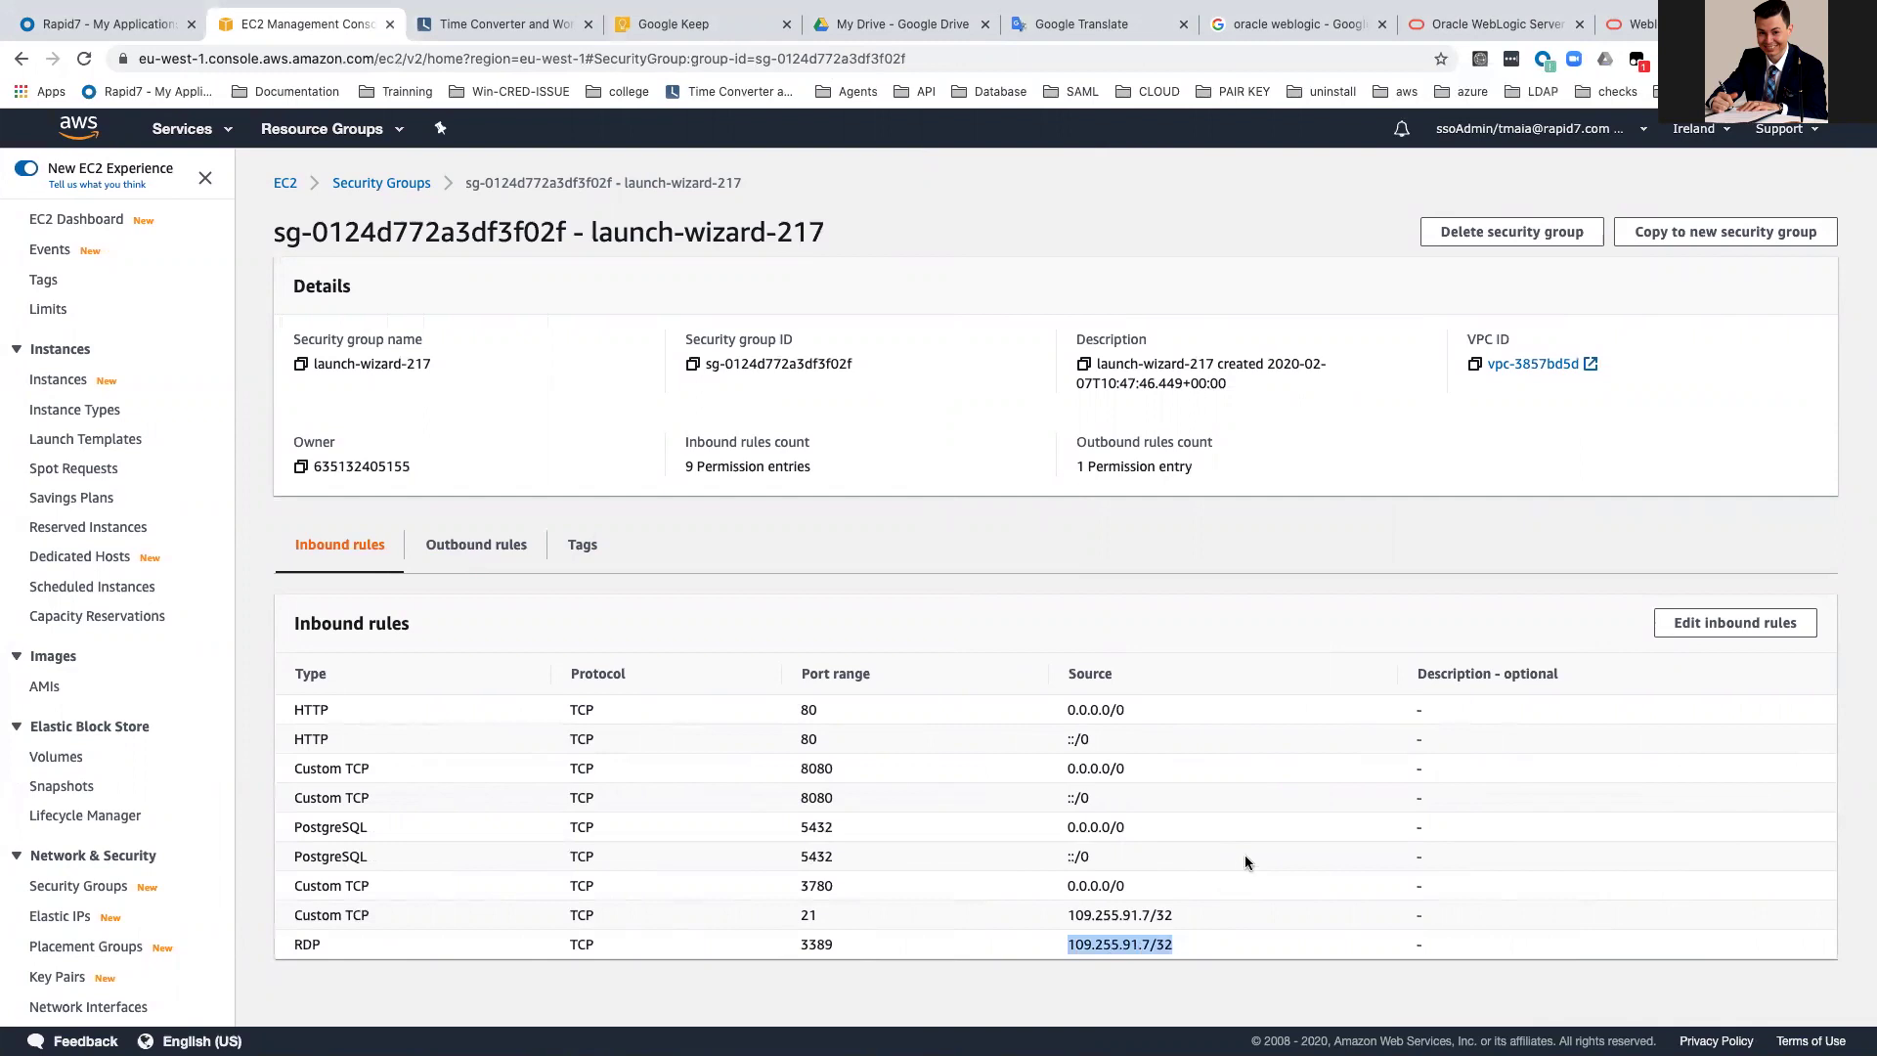
{"action": "left_click", "coordinate": [1754, 626]}
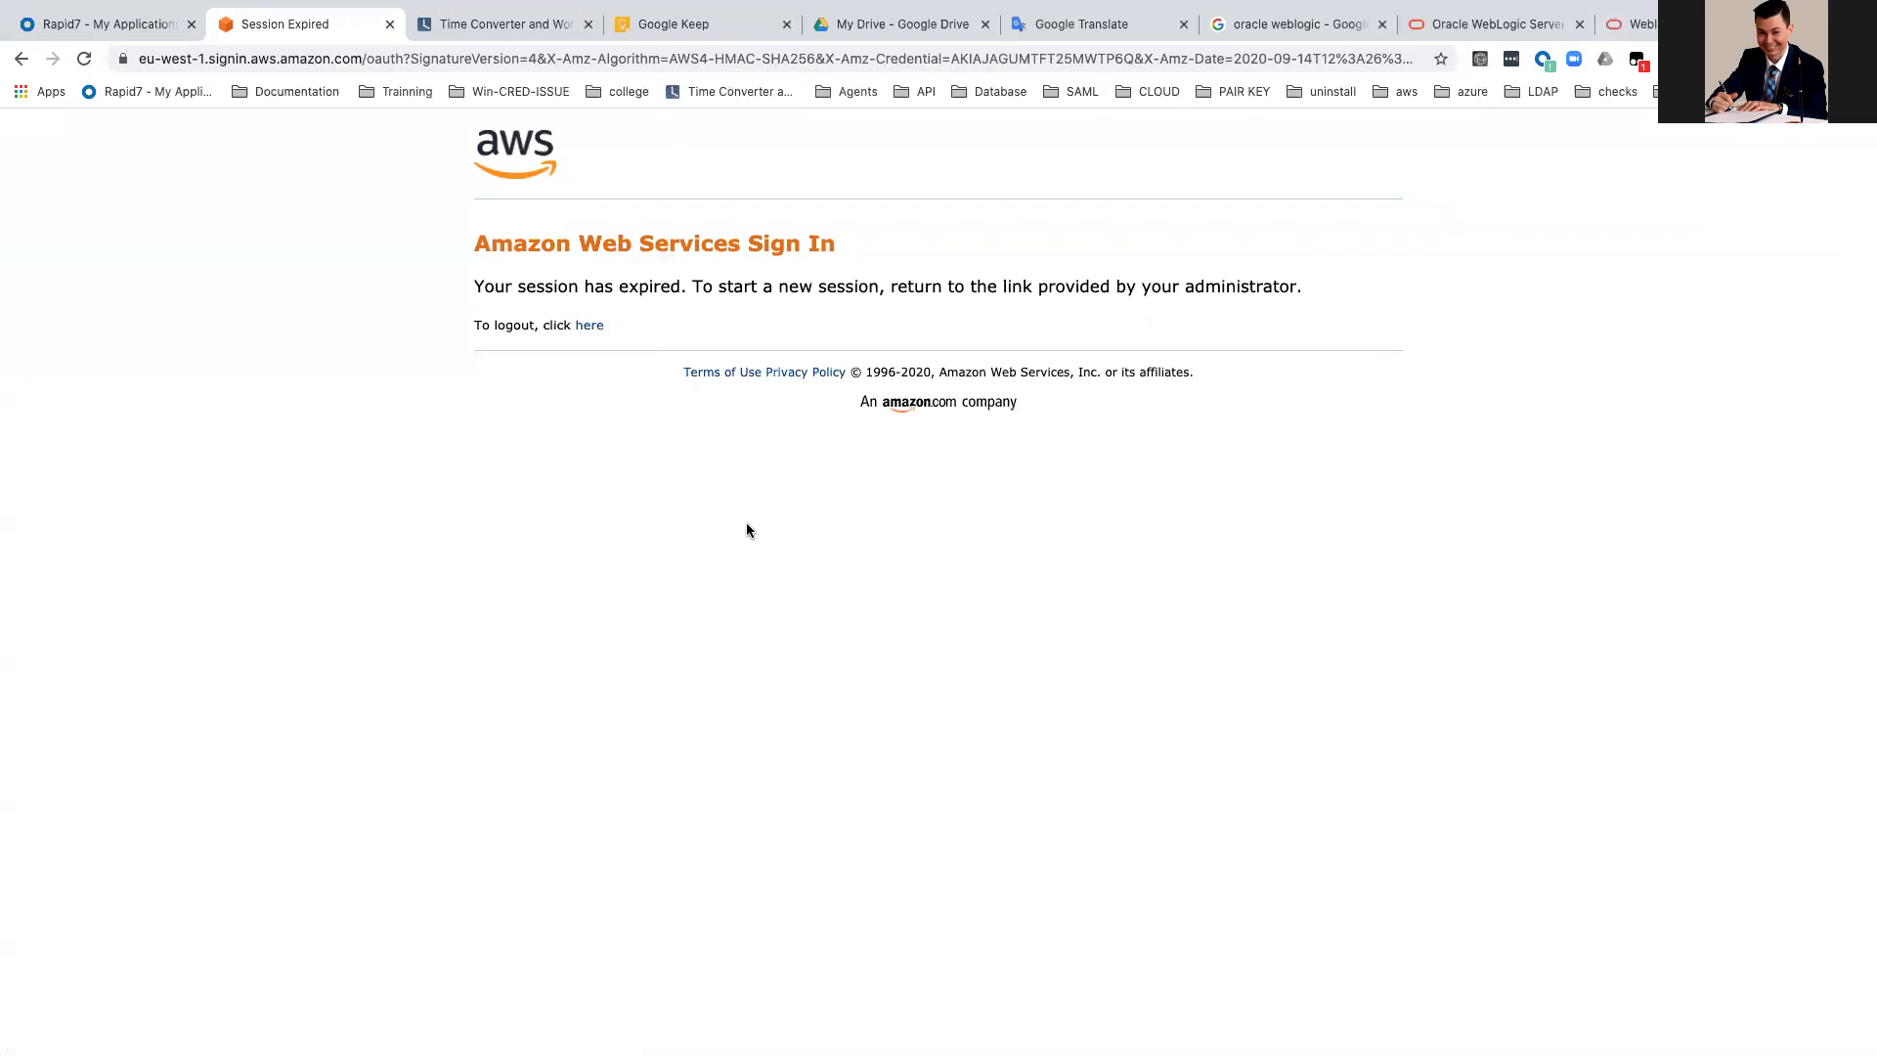
Step: Log out of the expired AWS session and relaunch AWS sign-in from the Rapid7 dashboard
{"action": "left_click", "coordinate": [590, 325]}
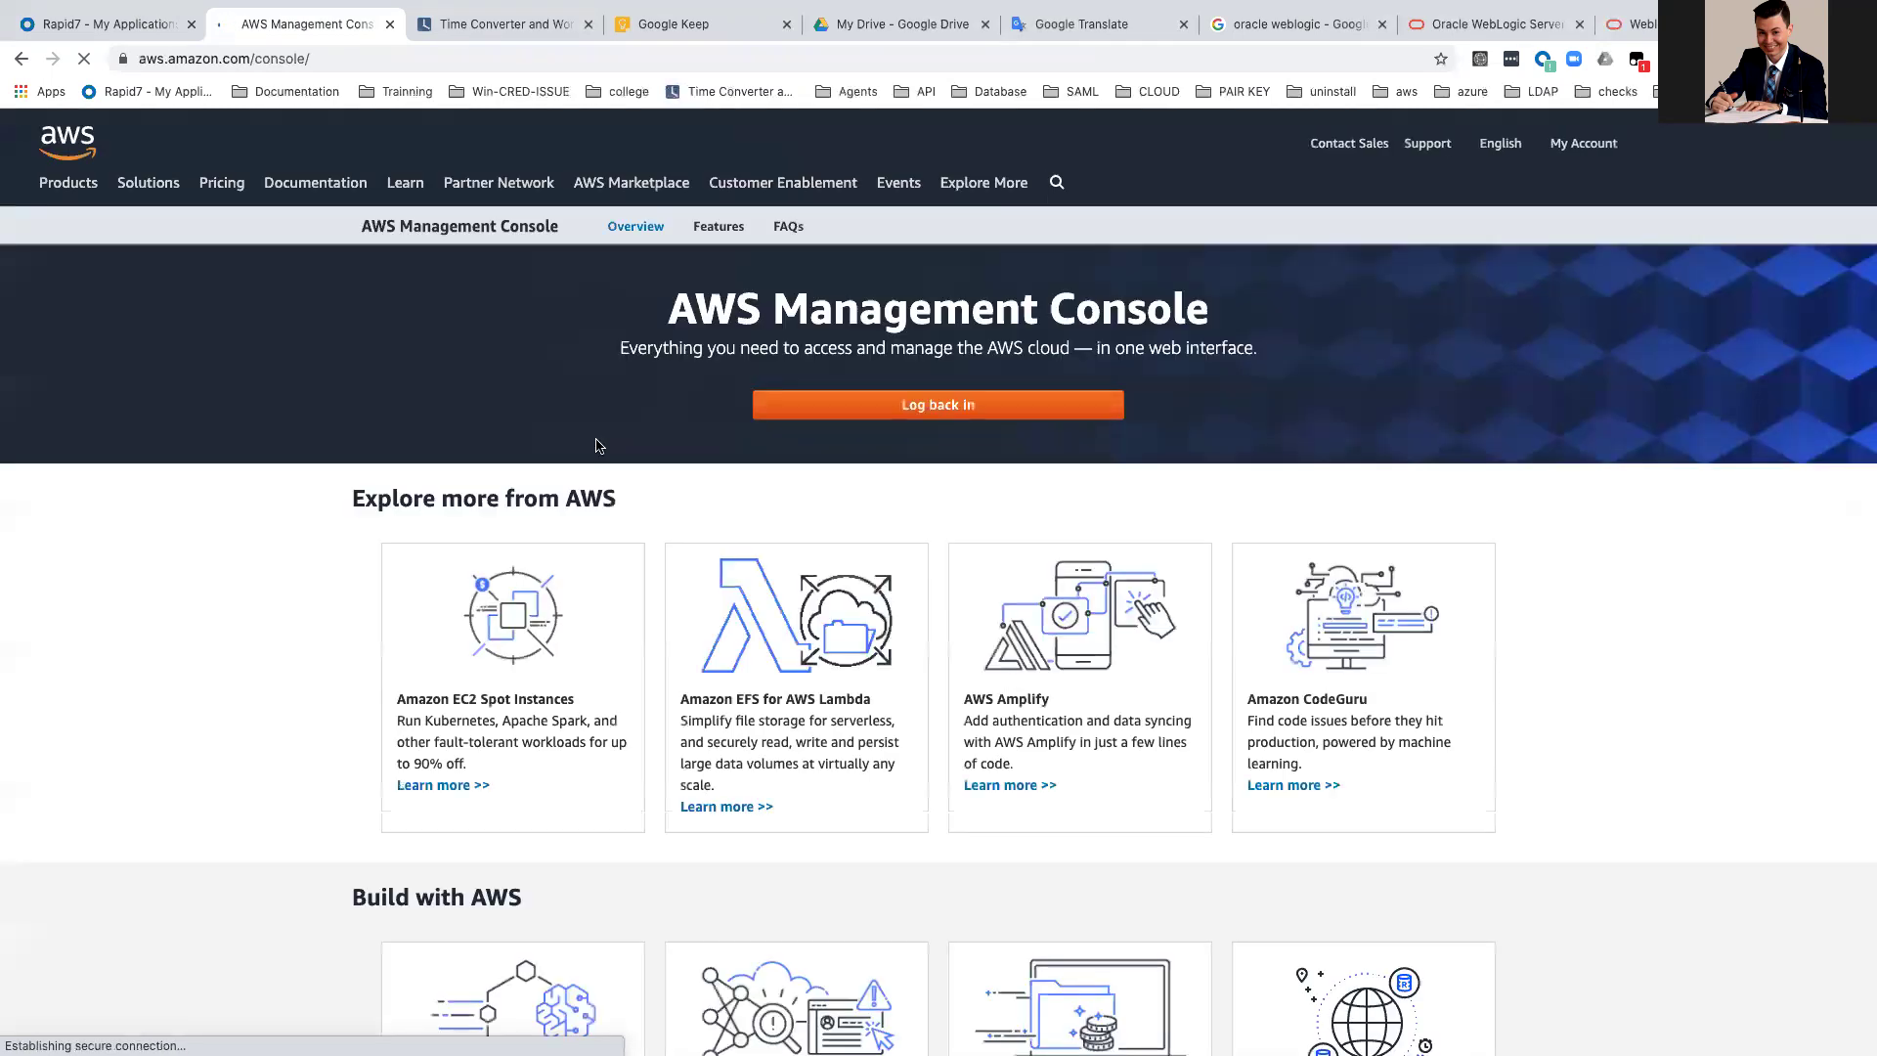
{"action": "key", "text": "ctrl+Left"}
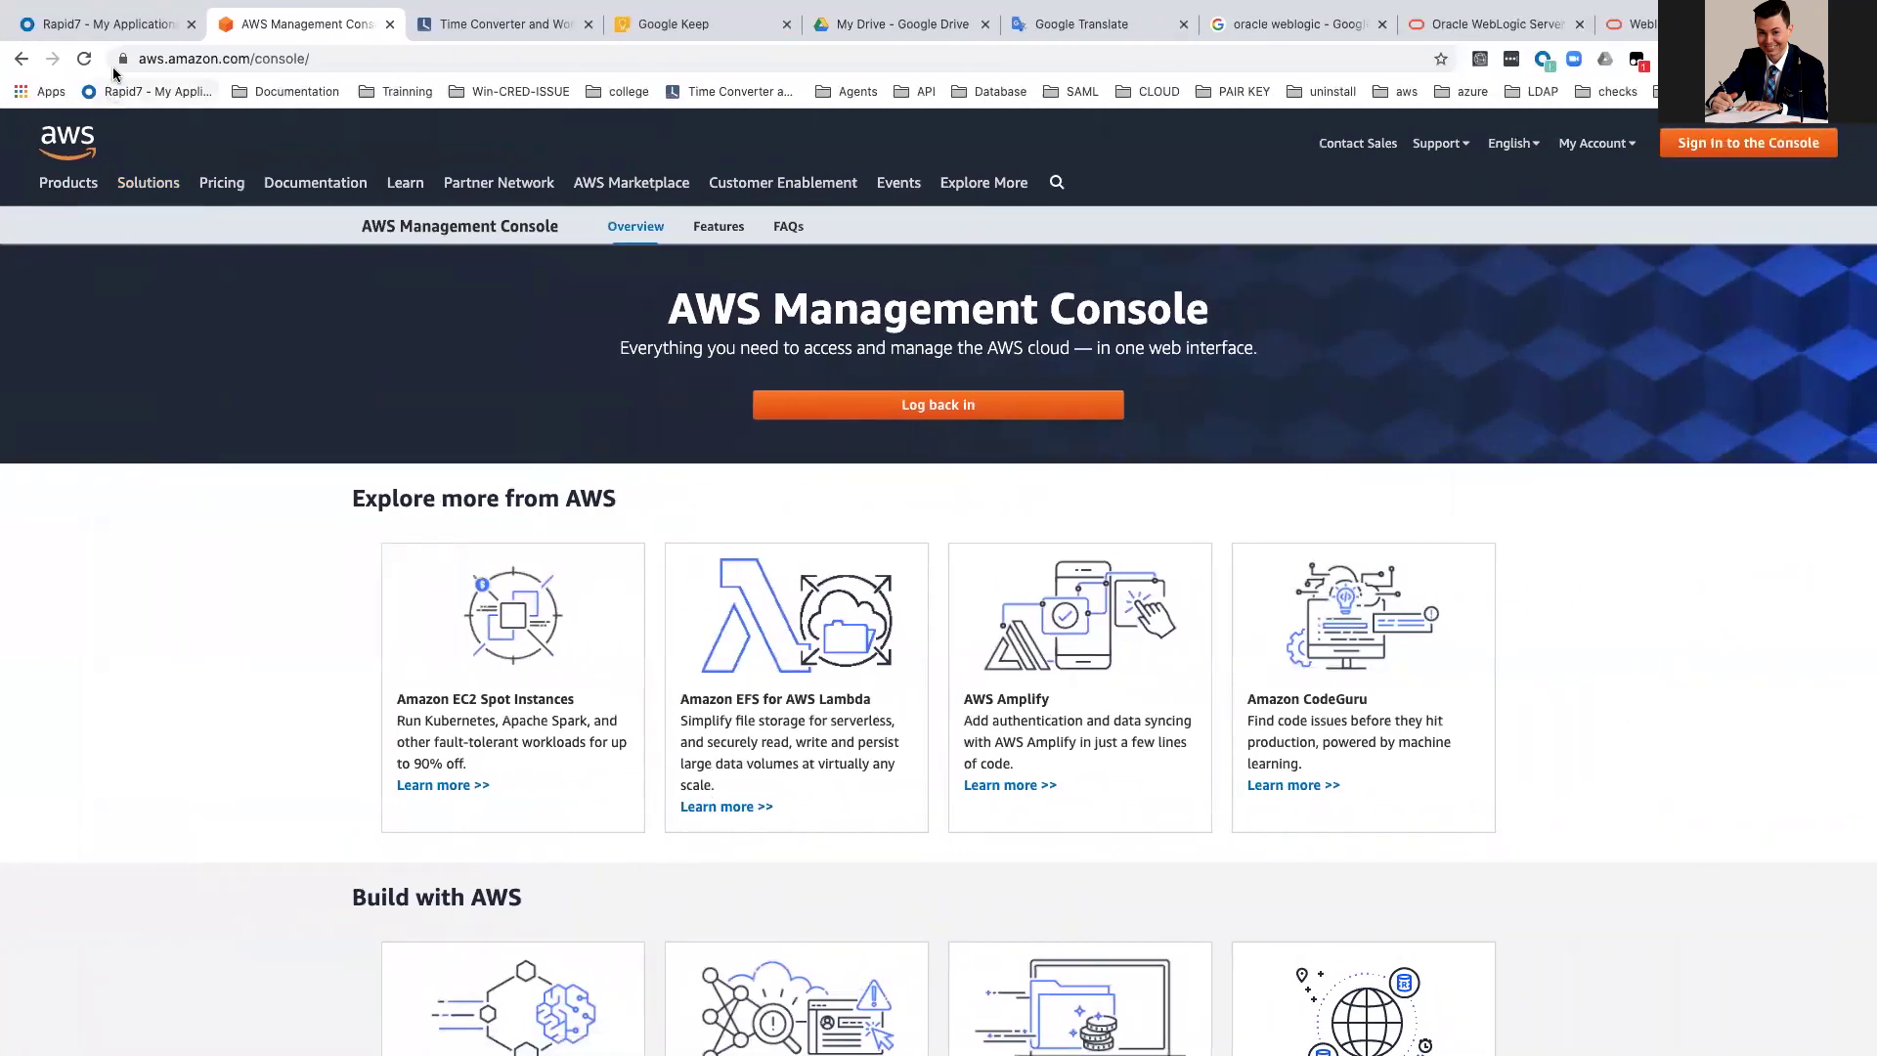
{"action": "left_click", "coordinate": [131, 25]}
{"action": "left_click", "coordinate": [796, 364]}
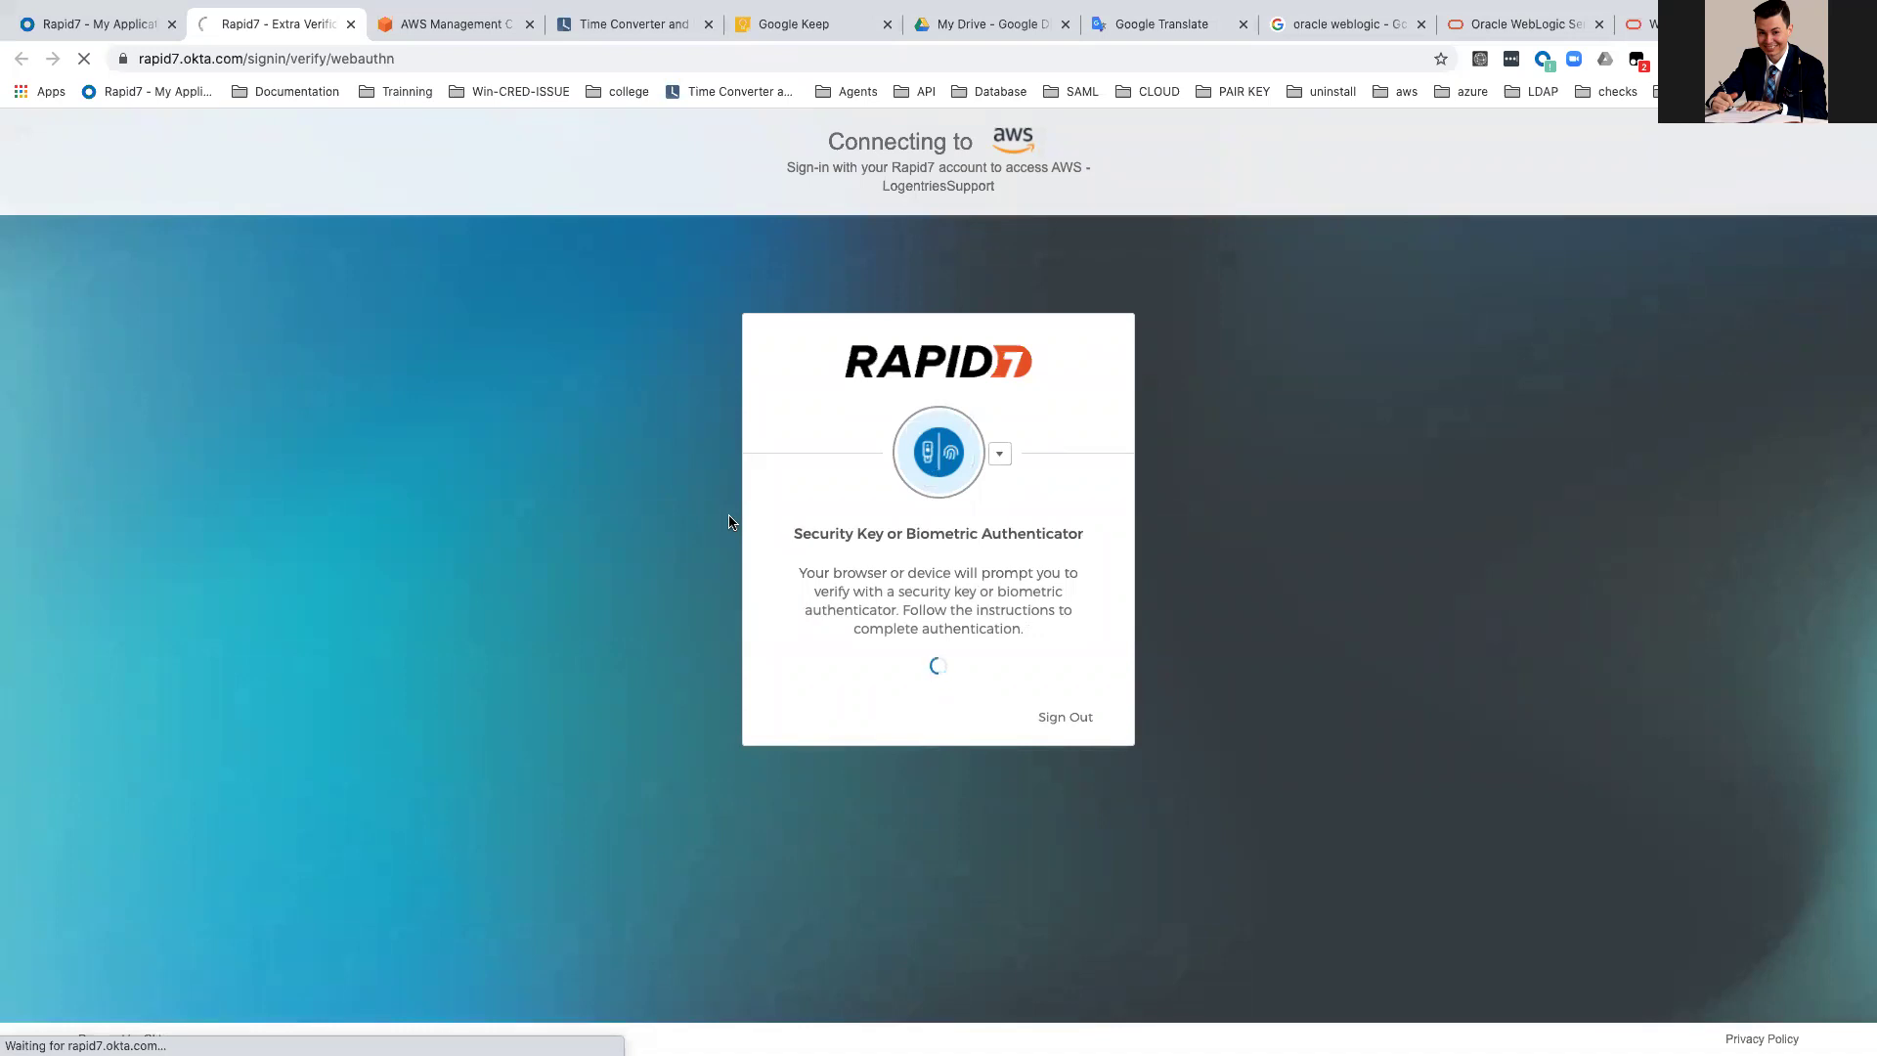
Step: Delete the stale AWS Management Console space, then move the EC2 console window into its own space
{"action": "key", "text": "ctrl+Right"}
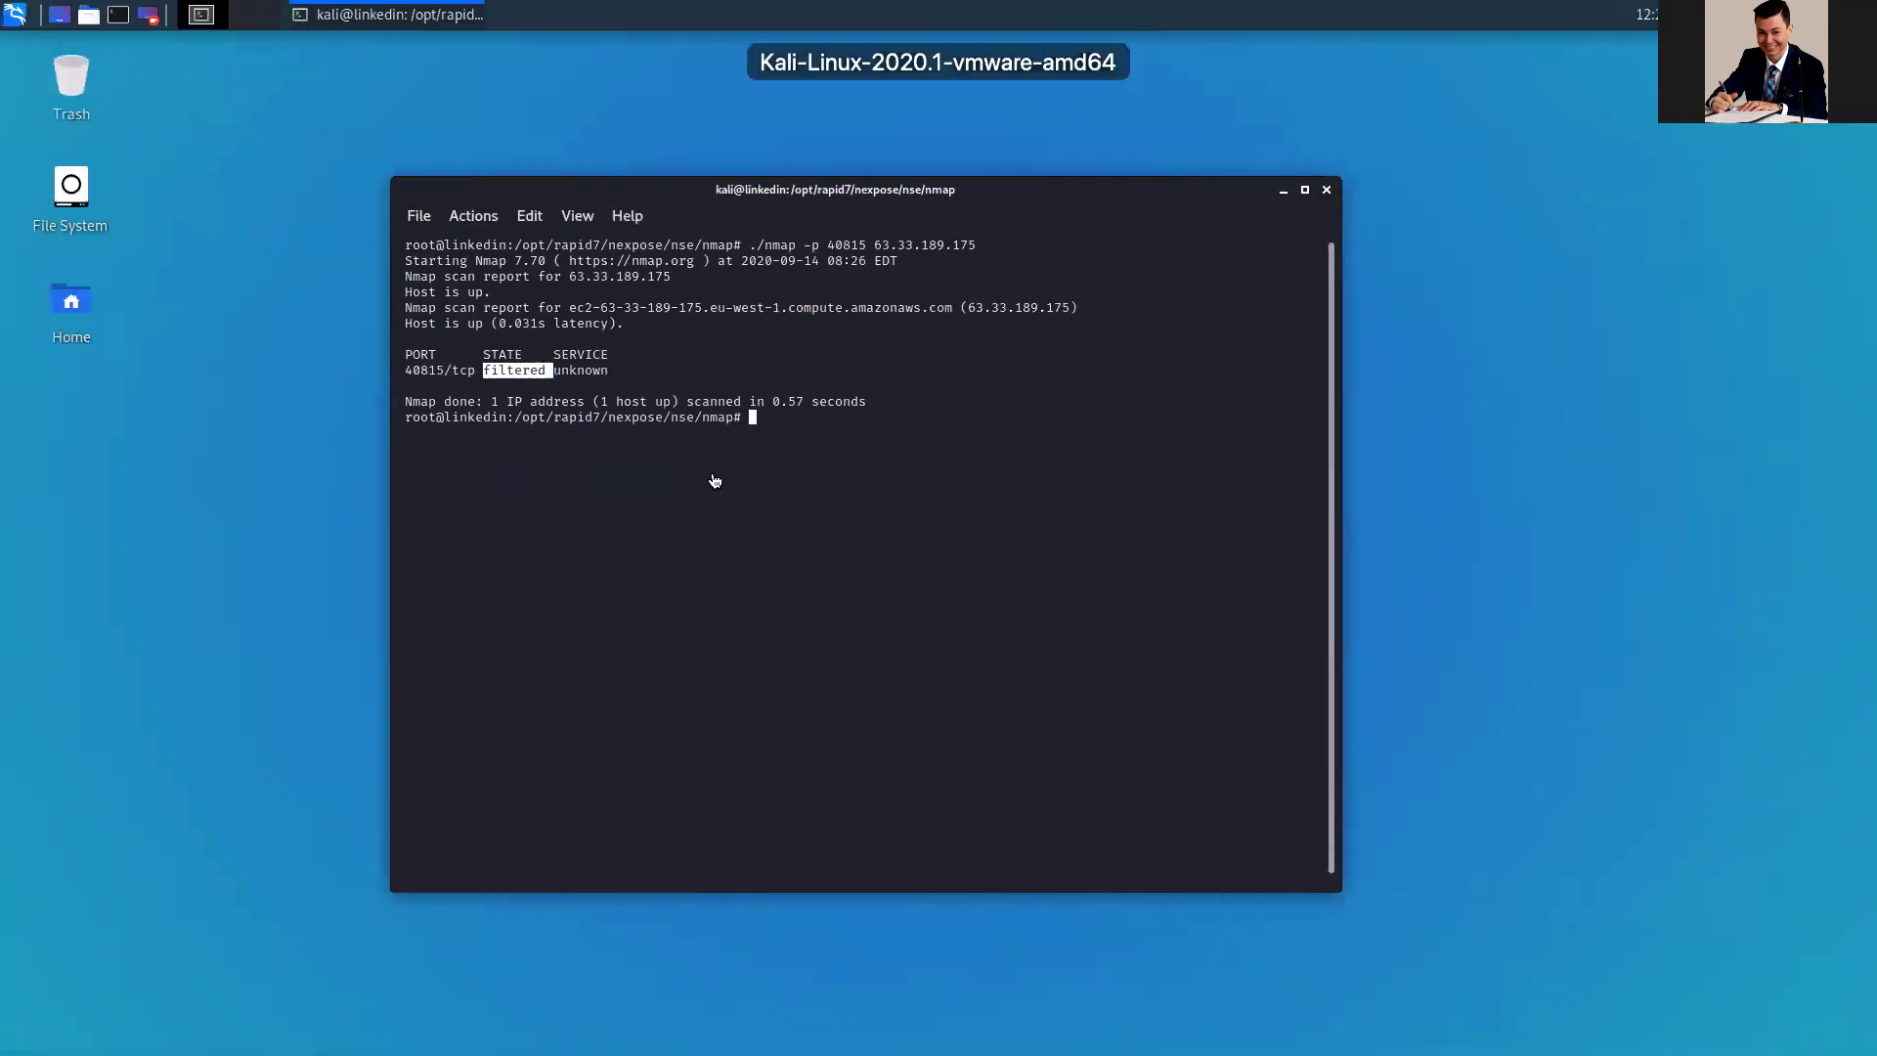
{"action": "key", "text": "ctrl+Up"}
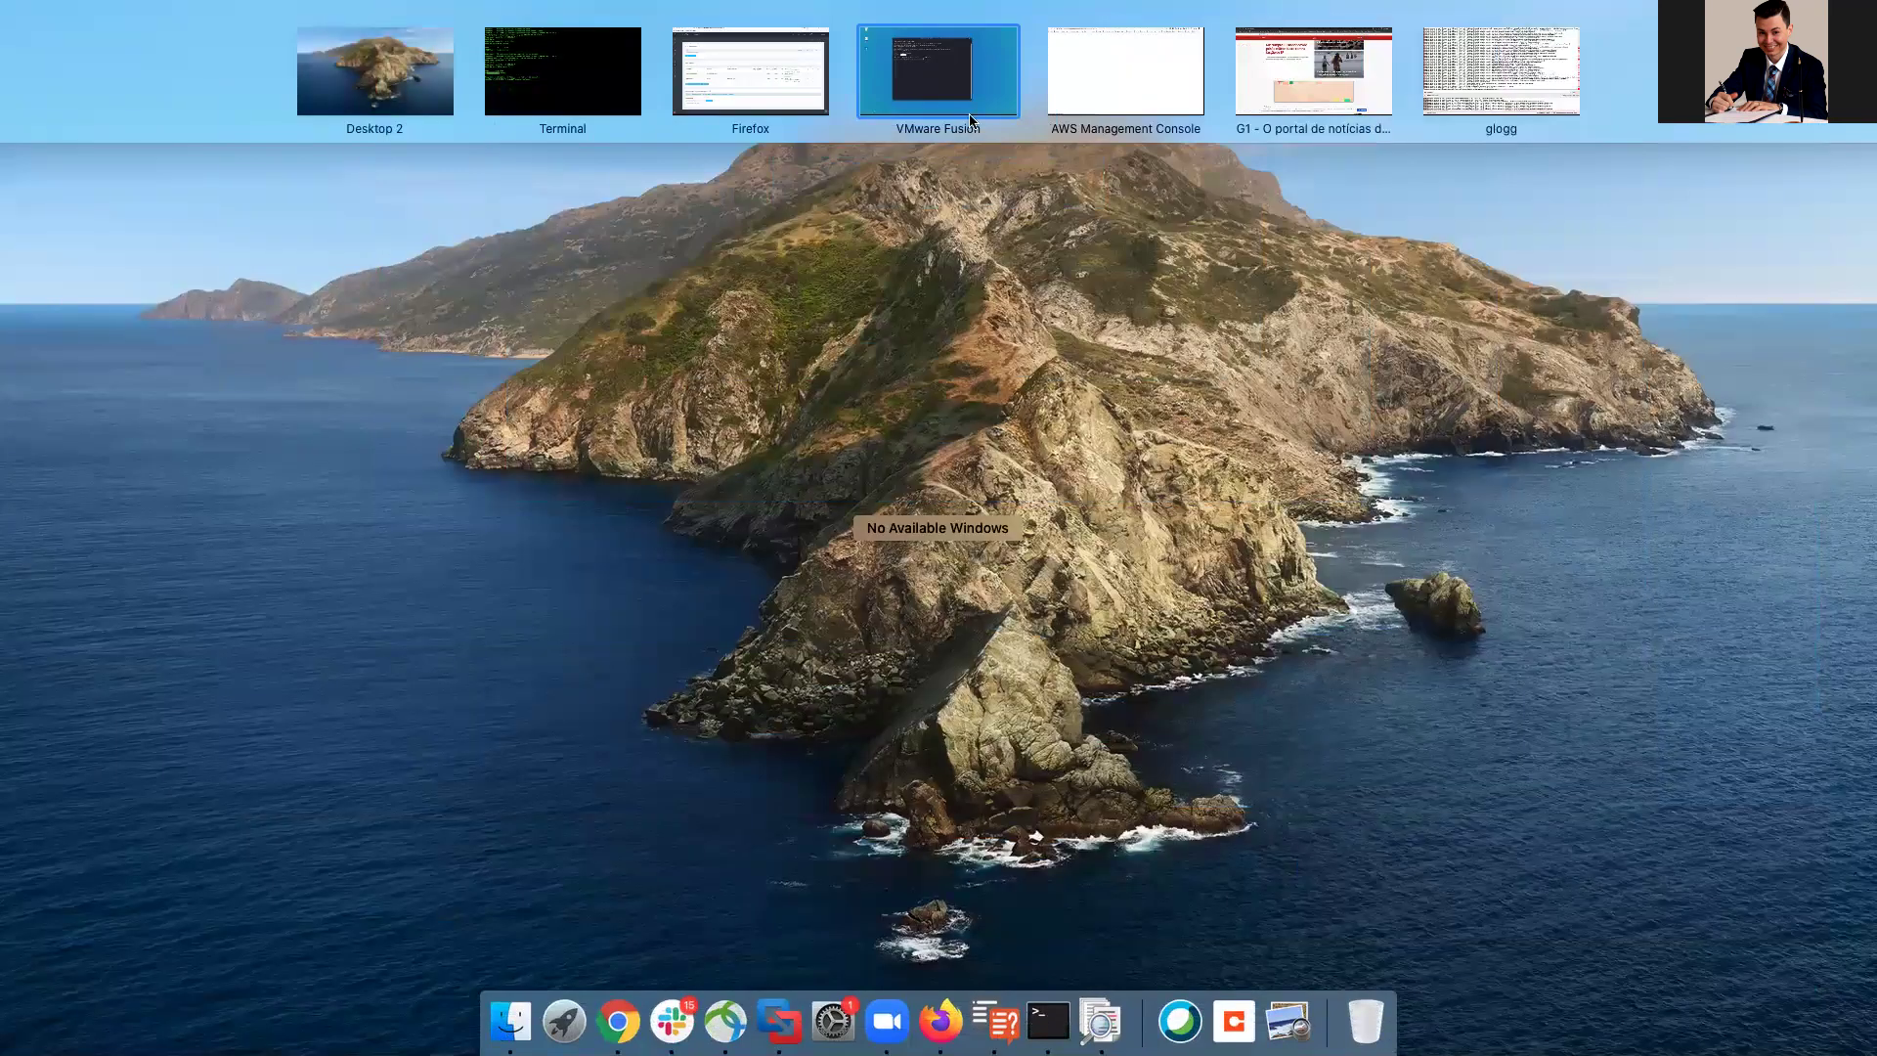
{"action": "left_click_drag", "start_coordinate": [1070, 80], "coordinate": [1339, 194]}
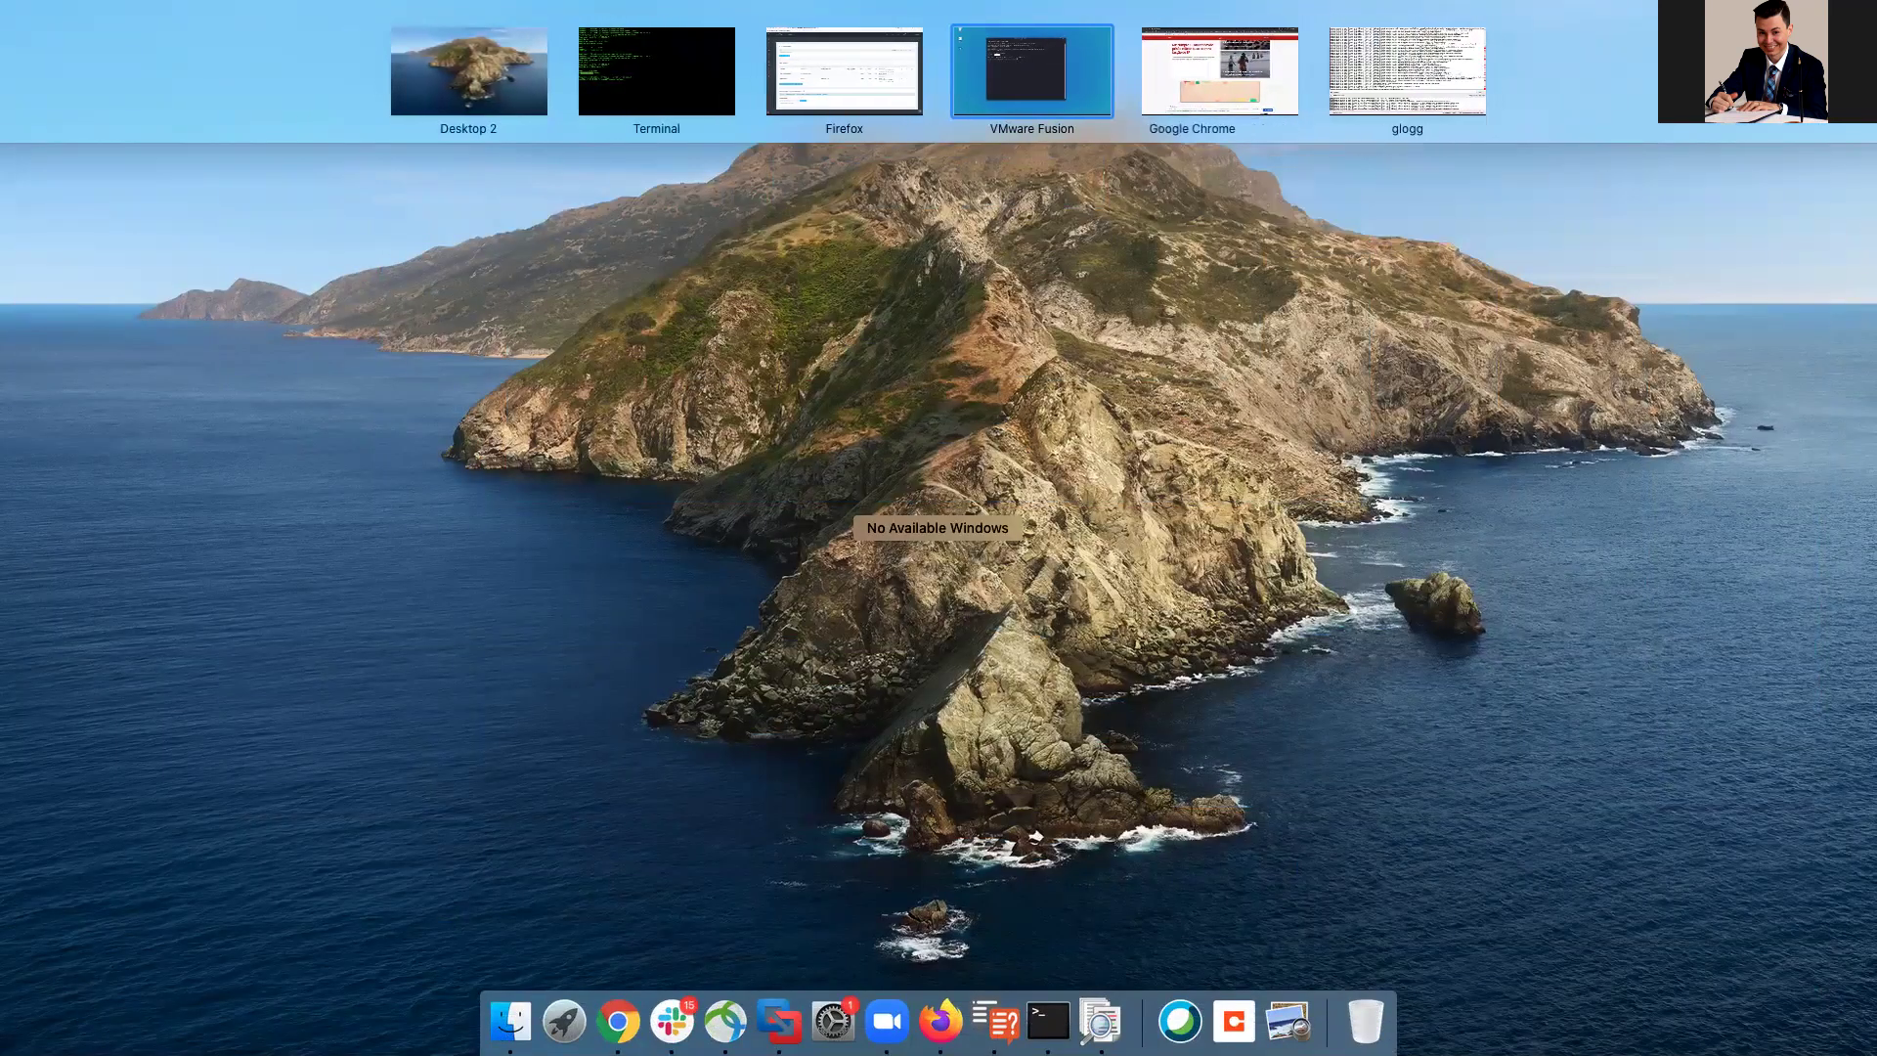
{"action": "key", "text": "Escape"}
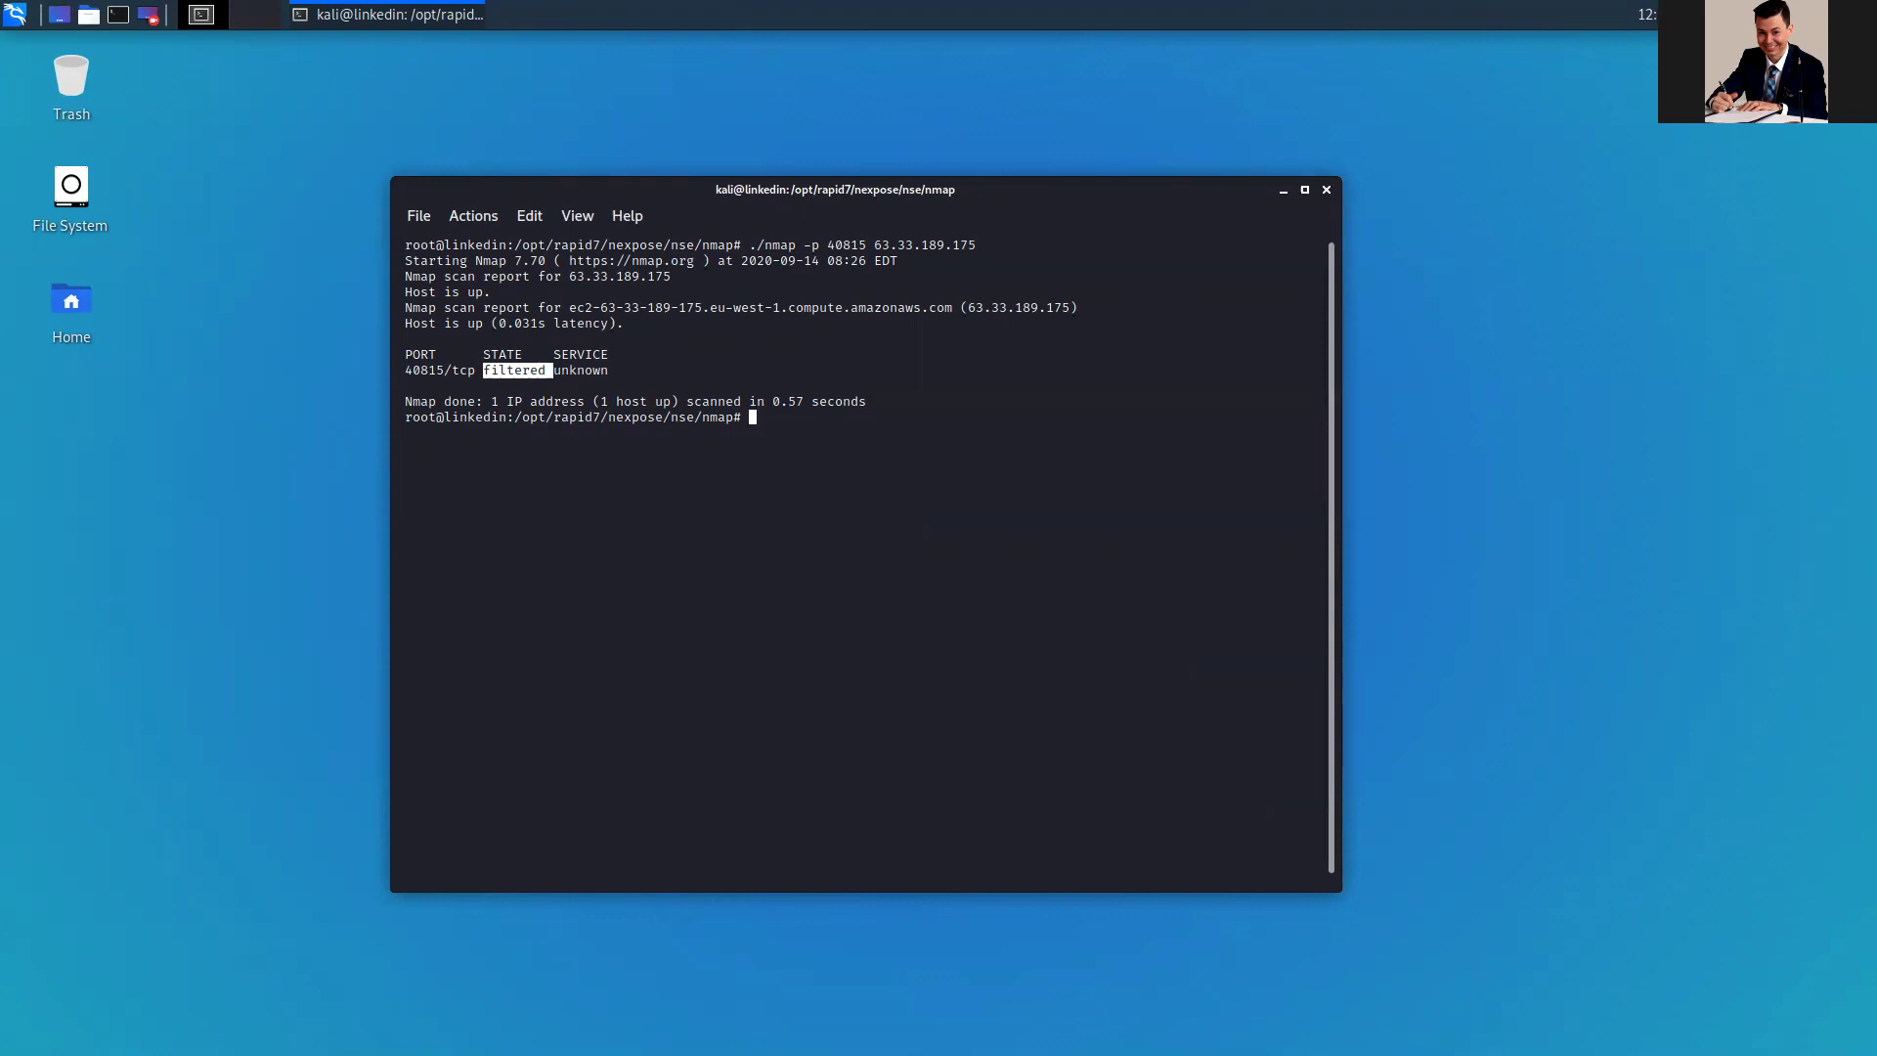
{"action": "key", "text": "ctrl+Up"}
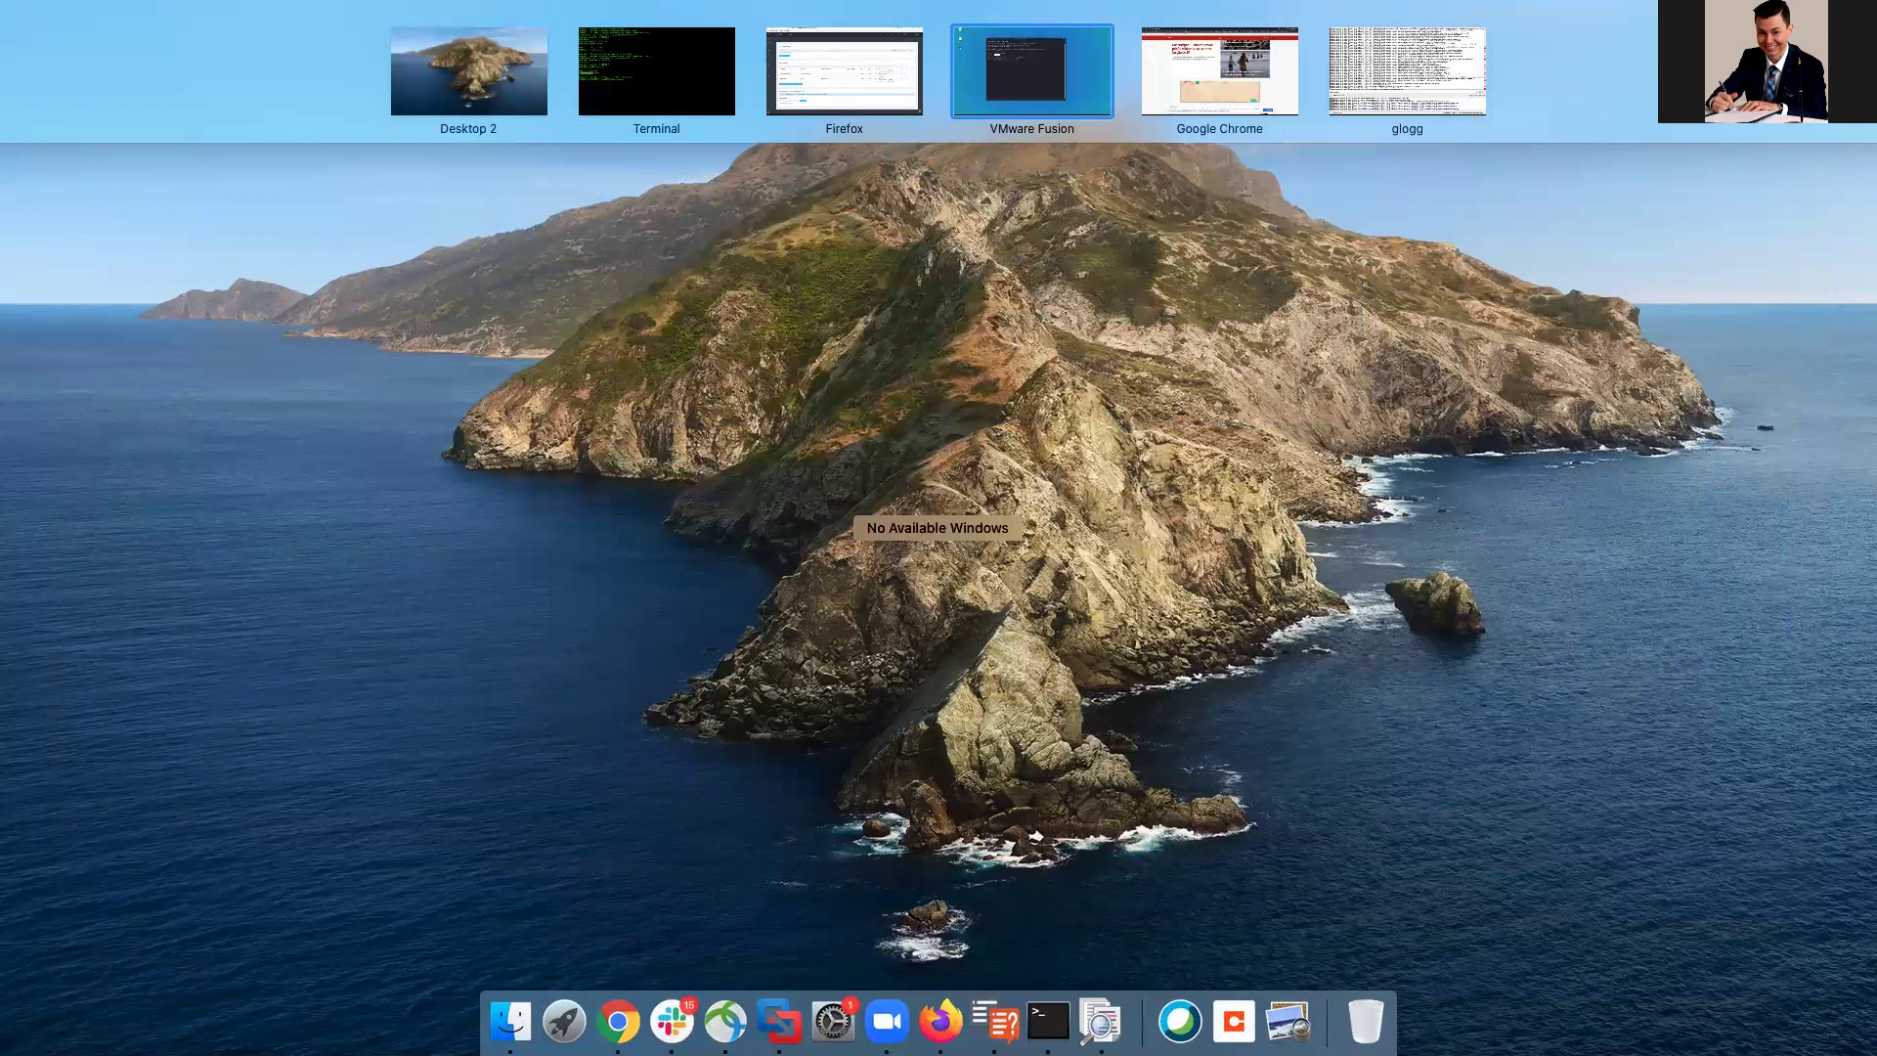
{"action": "left_click_drag", "start_coordinate": [629, 13], "coordinate": [860, 27]}
Step: Check the Custom TCP 40815 inbound rule, then place the Kali VM space before EC2 and switch to it
{"action": "left_click", "coordinate": [875, 68]}
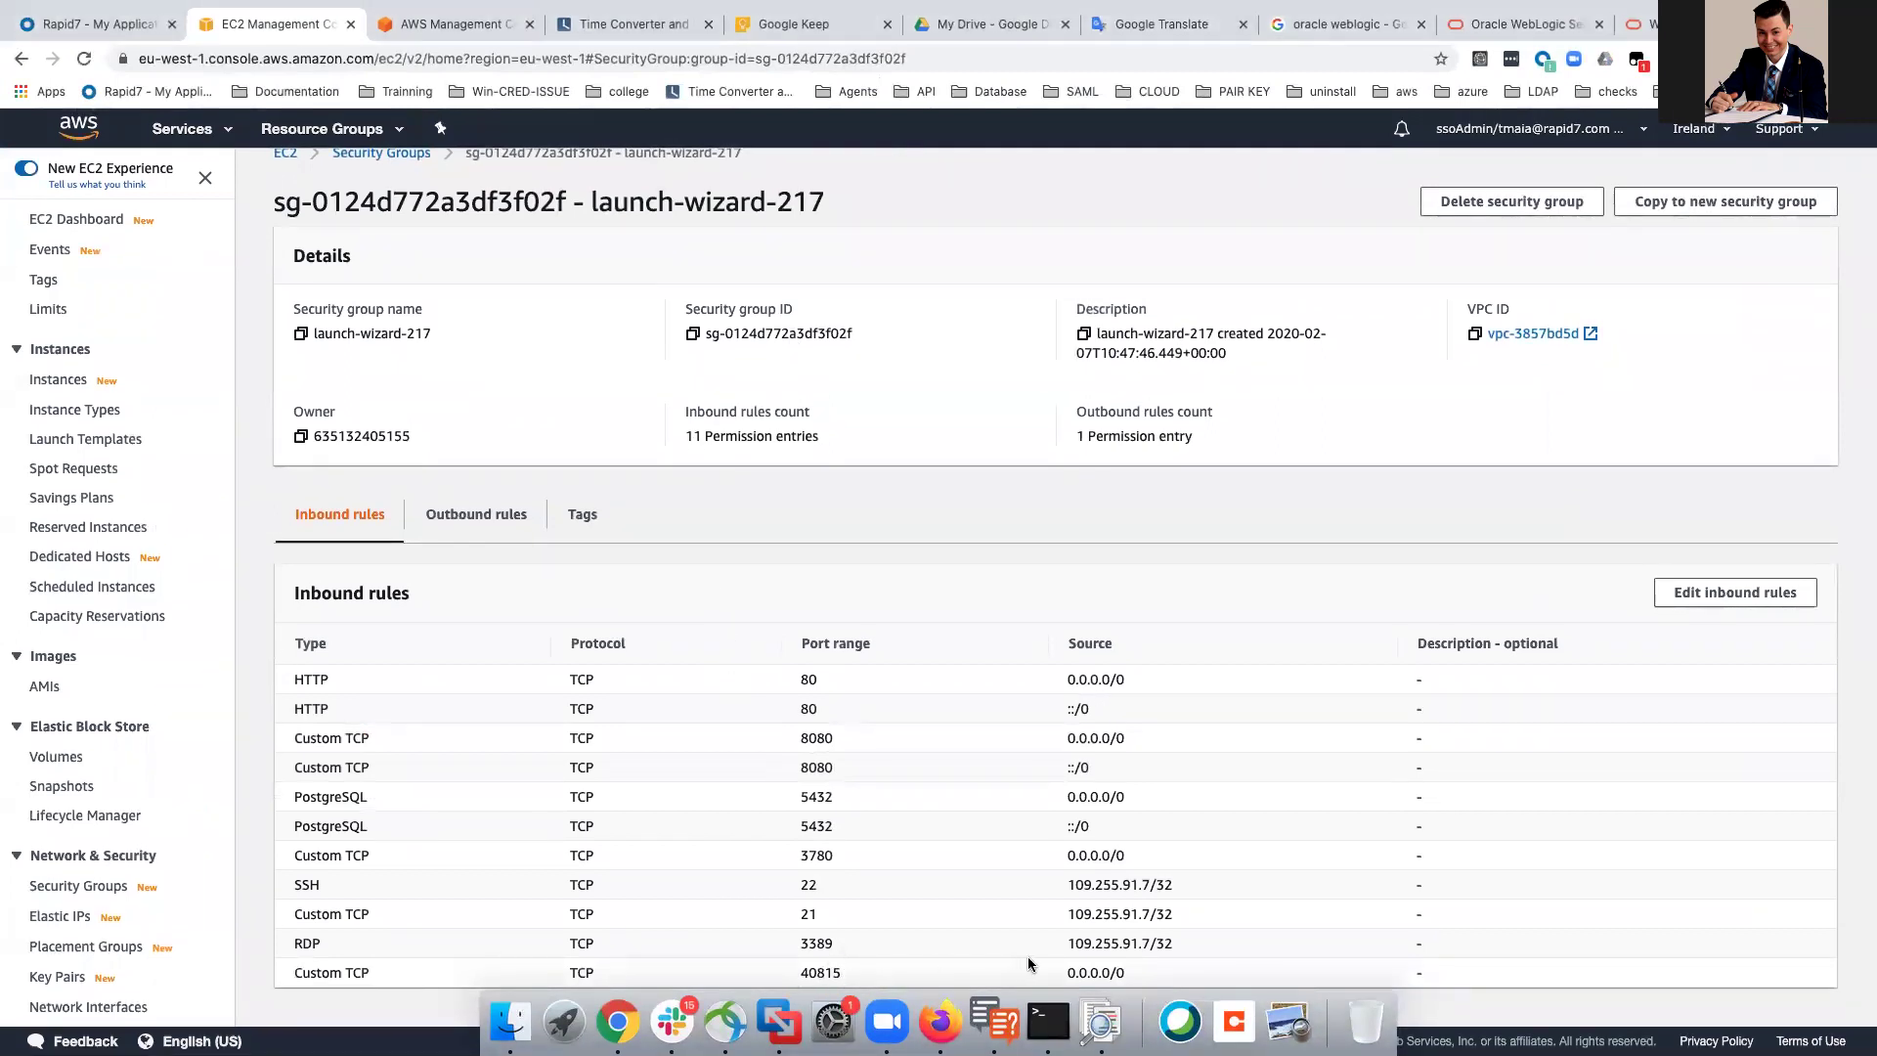
{"action": "key", "text": "ctrl+Up"}
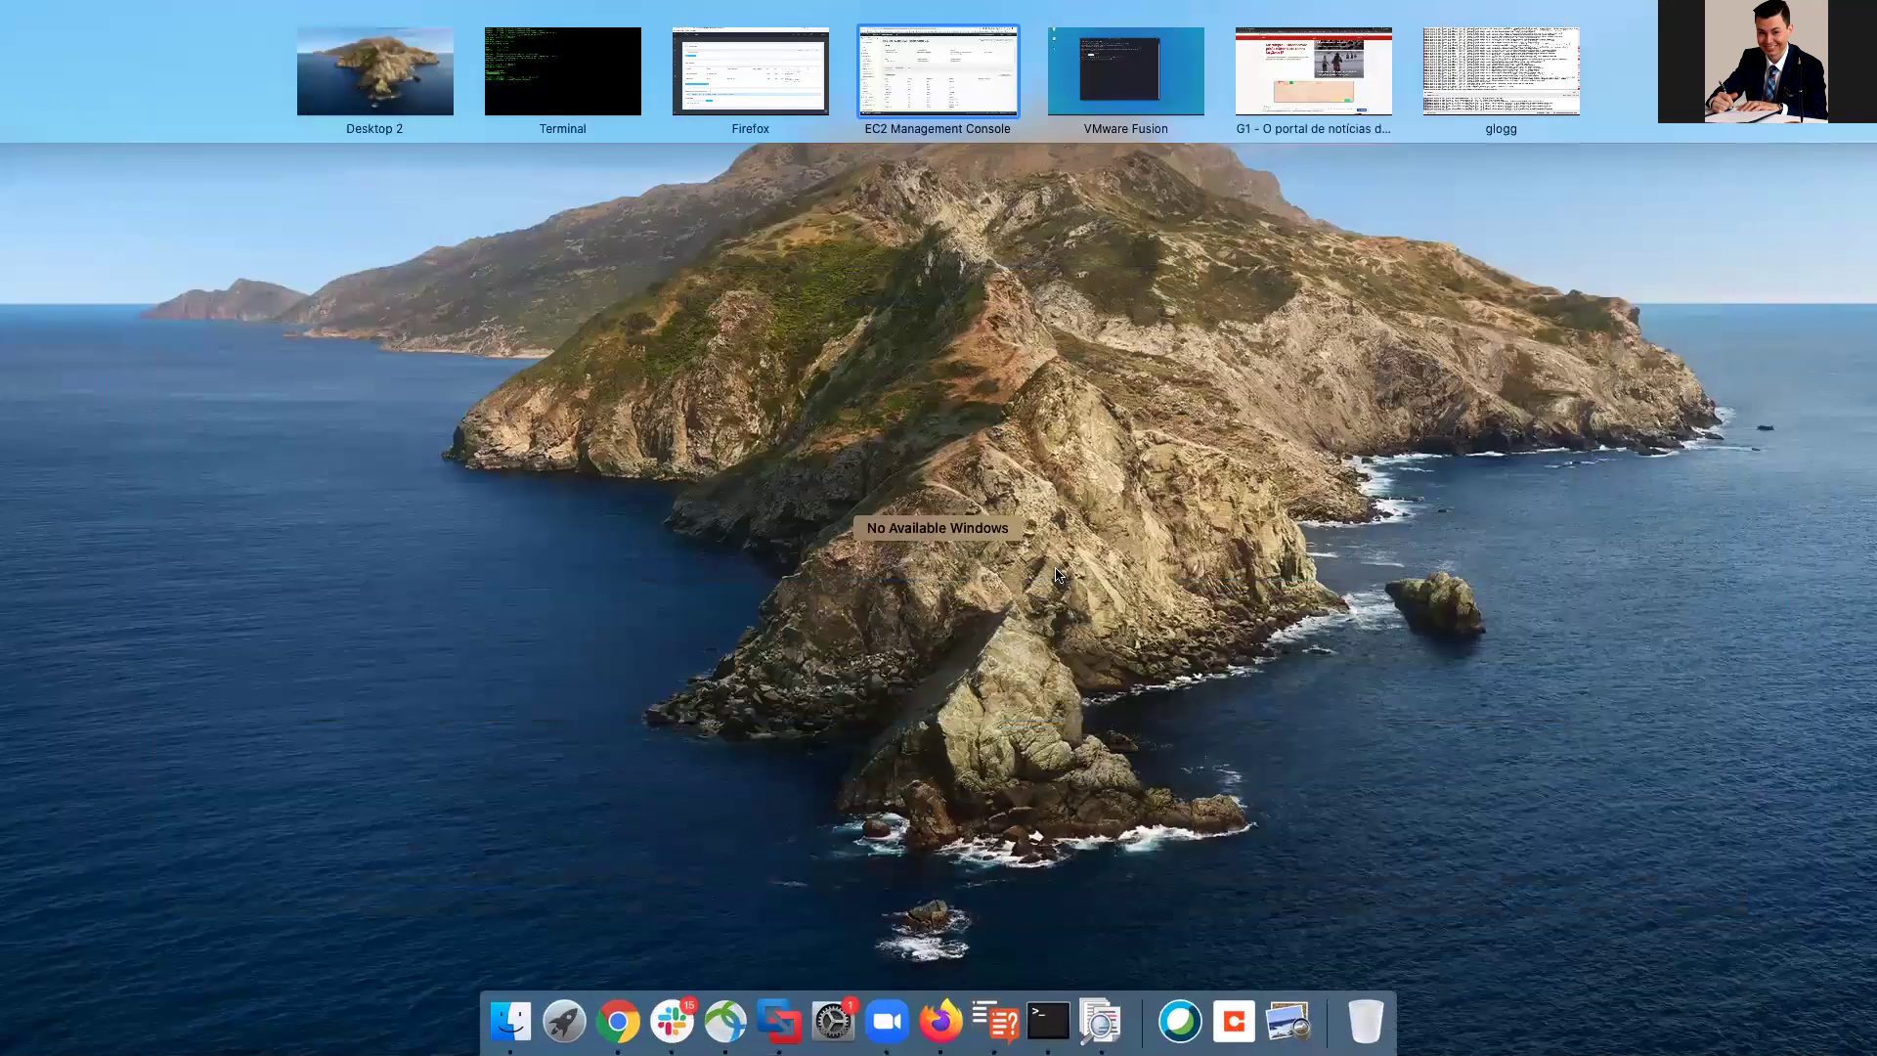
{"action": "left_click_drag", "start_coordinate": [1129, 103], "coordinate": [928, 73]}
{"action": "left_click", "coordinate": [929, 74]}
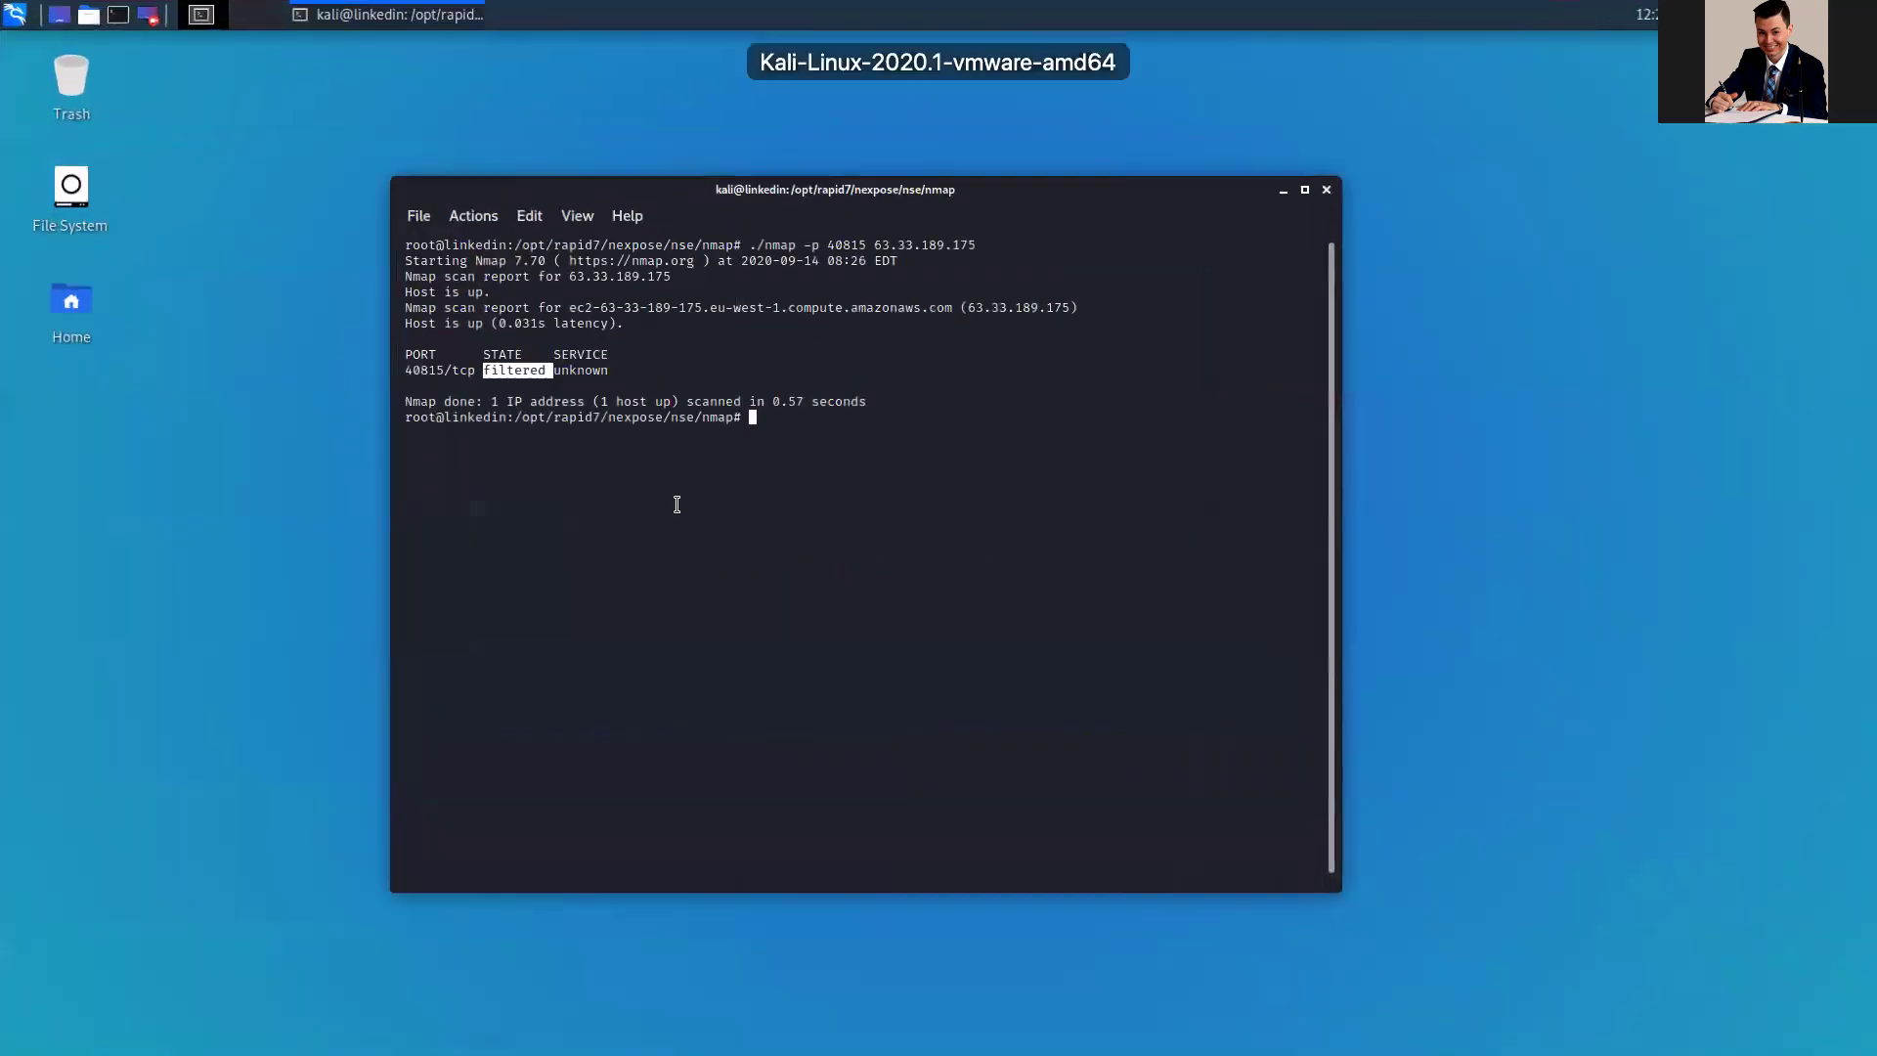
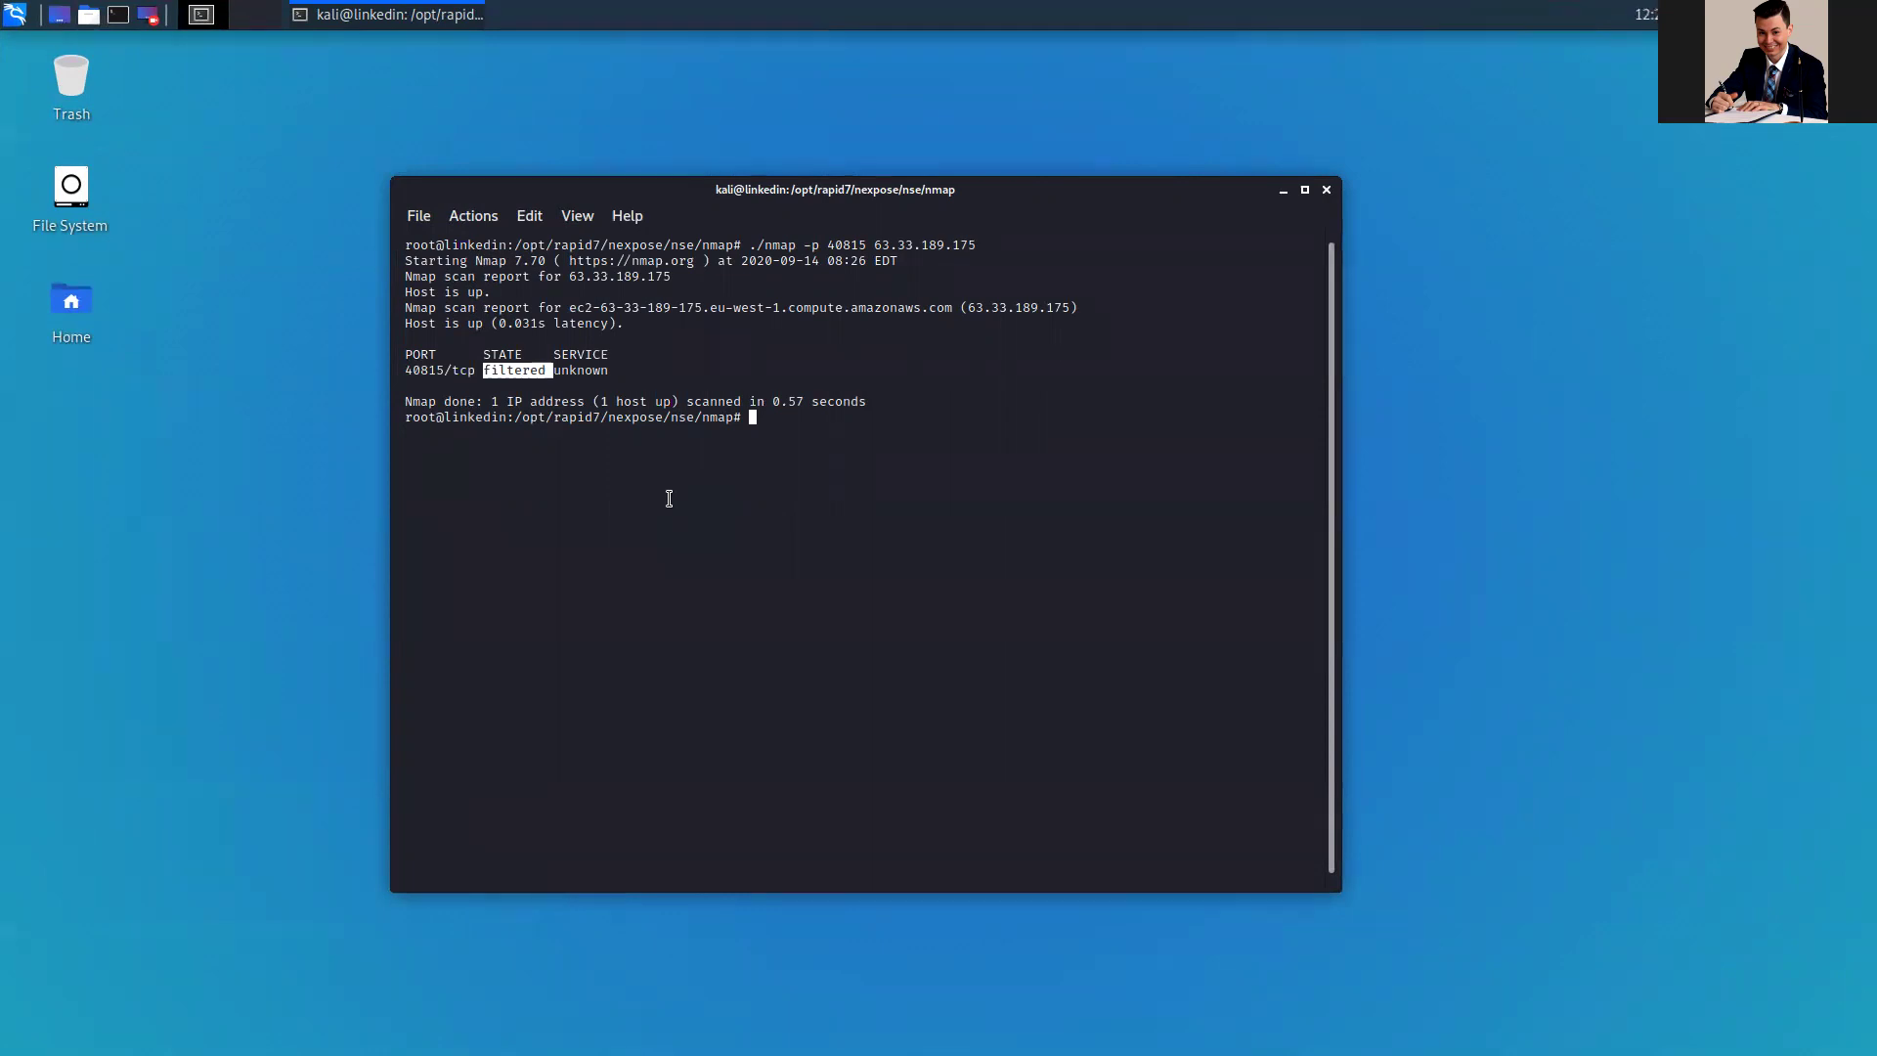
Step: Rerun the nmap scan of port 40815 on 63.33.189.175 and compare the new open state with the earlier filtered one
{"action": "left_click", "coordinate": [737, 467]}
{"action": "key", "text": "Up"}
{"action": "key", "text": "Return"}
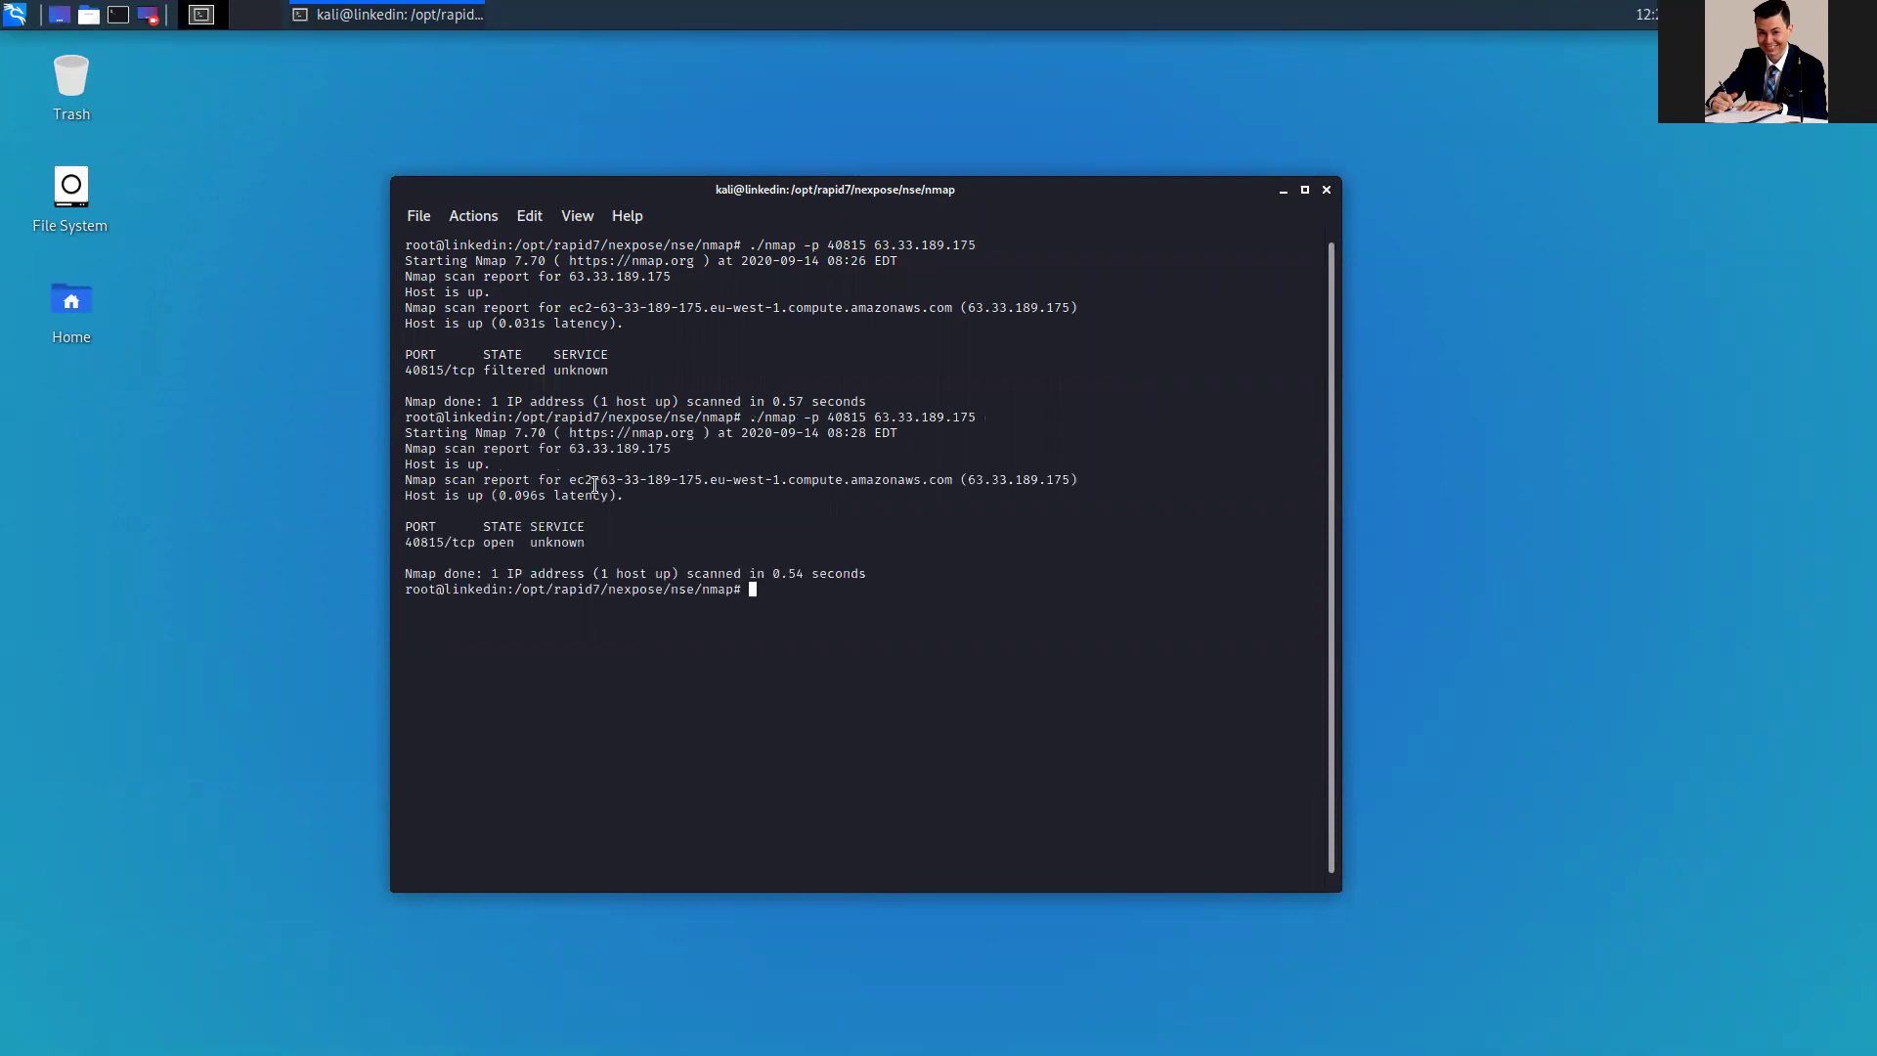
{"action": "left_click_drag", "start_coordinate": [520, 541], "coordinate": [488, 543]}
{"action": "left_click_drag", "start_coordinate": [538, 370], "coordinate": [522, 371]}
Step: Refresh the Kali-custodiet engine and all displayed engines so its last refresh shows 13:29:02 PM
{"action": "left_click", "coordinate": [513, 537]}
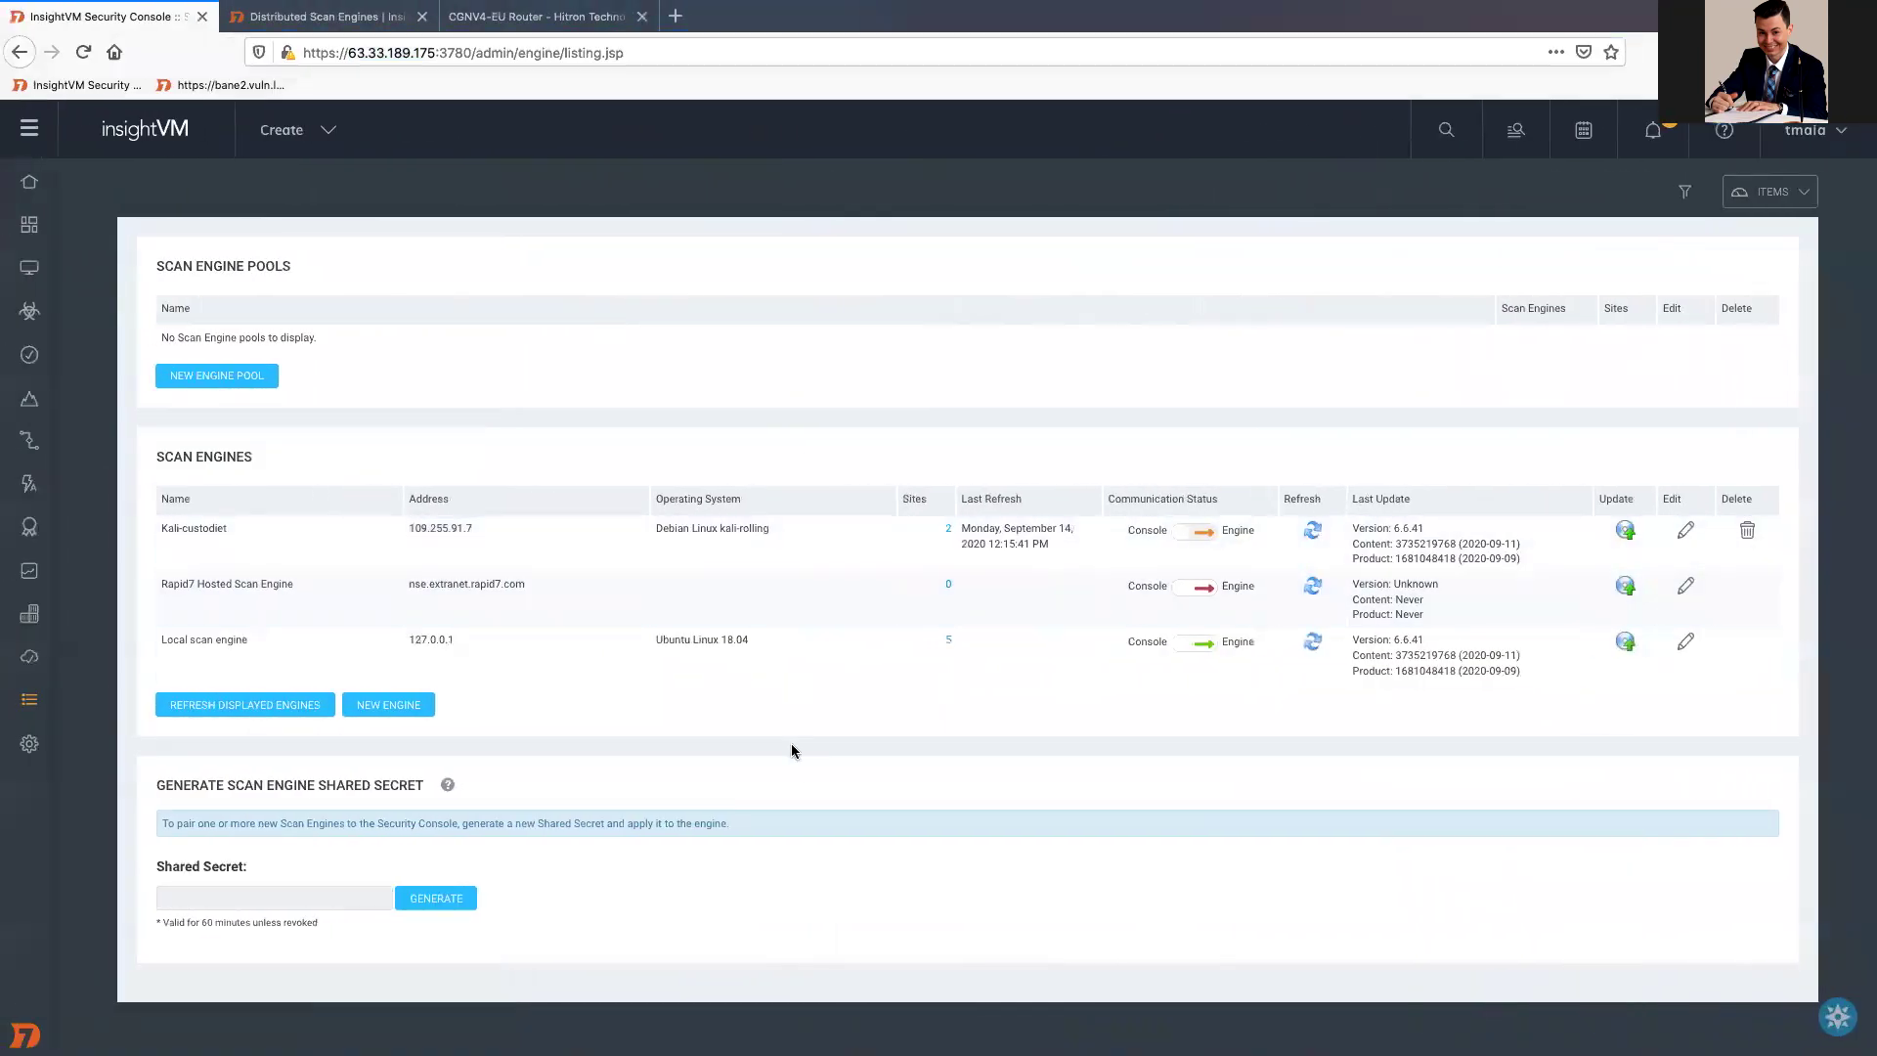
{"action": "left_click", "coordinate": [1312, 530]}
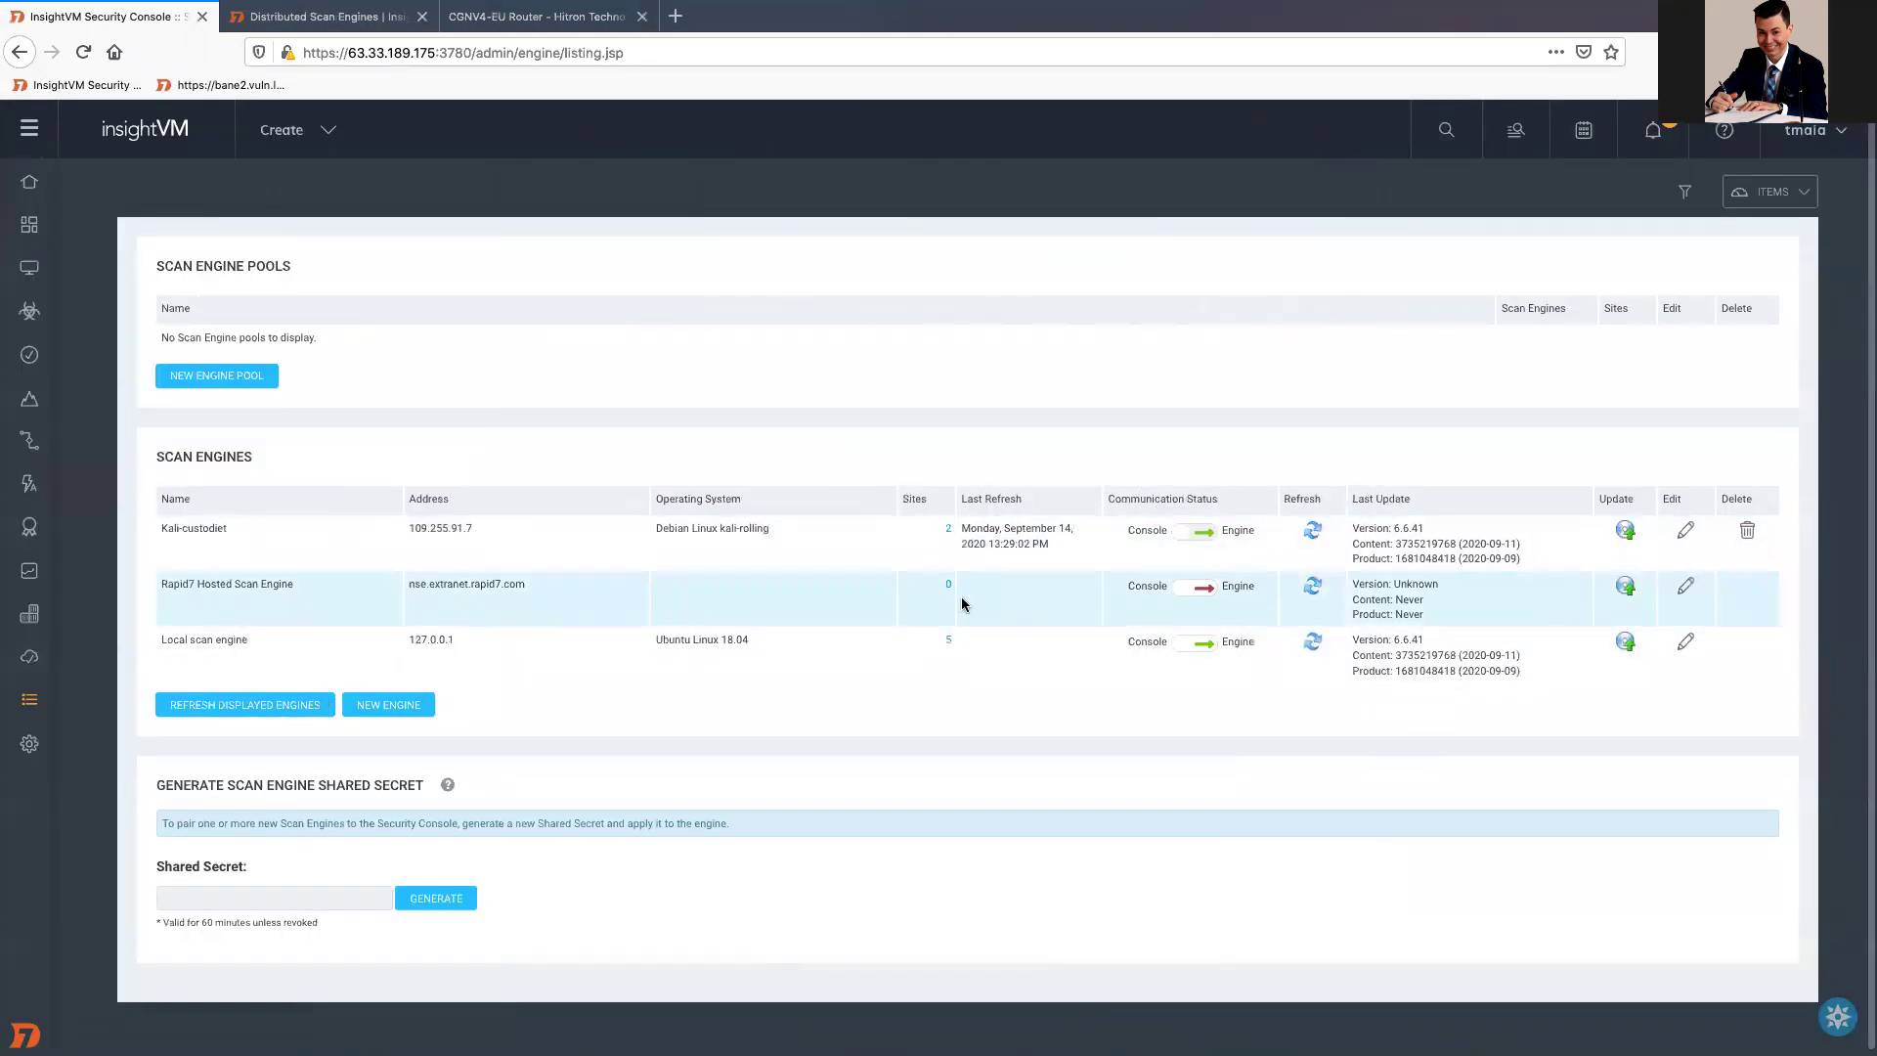
{"action": "left_click", "coordinate": [264, 712]}
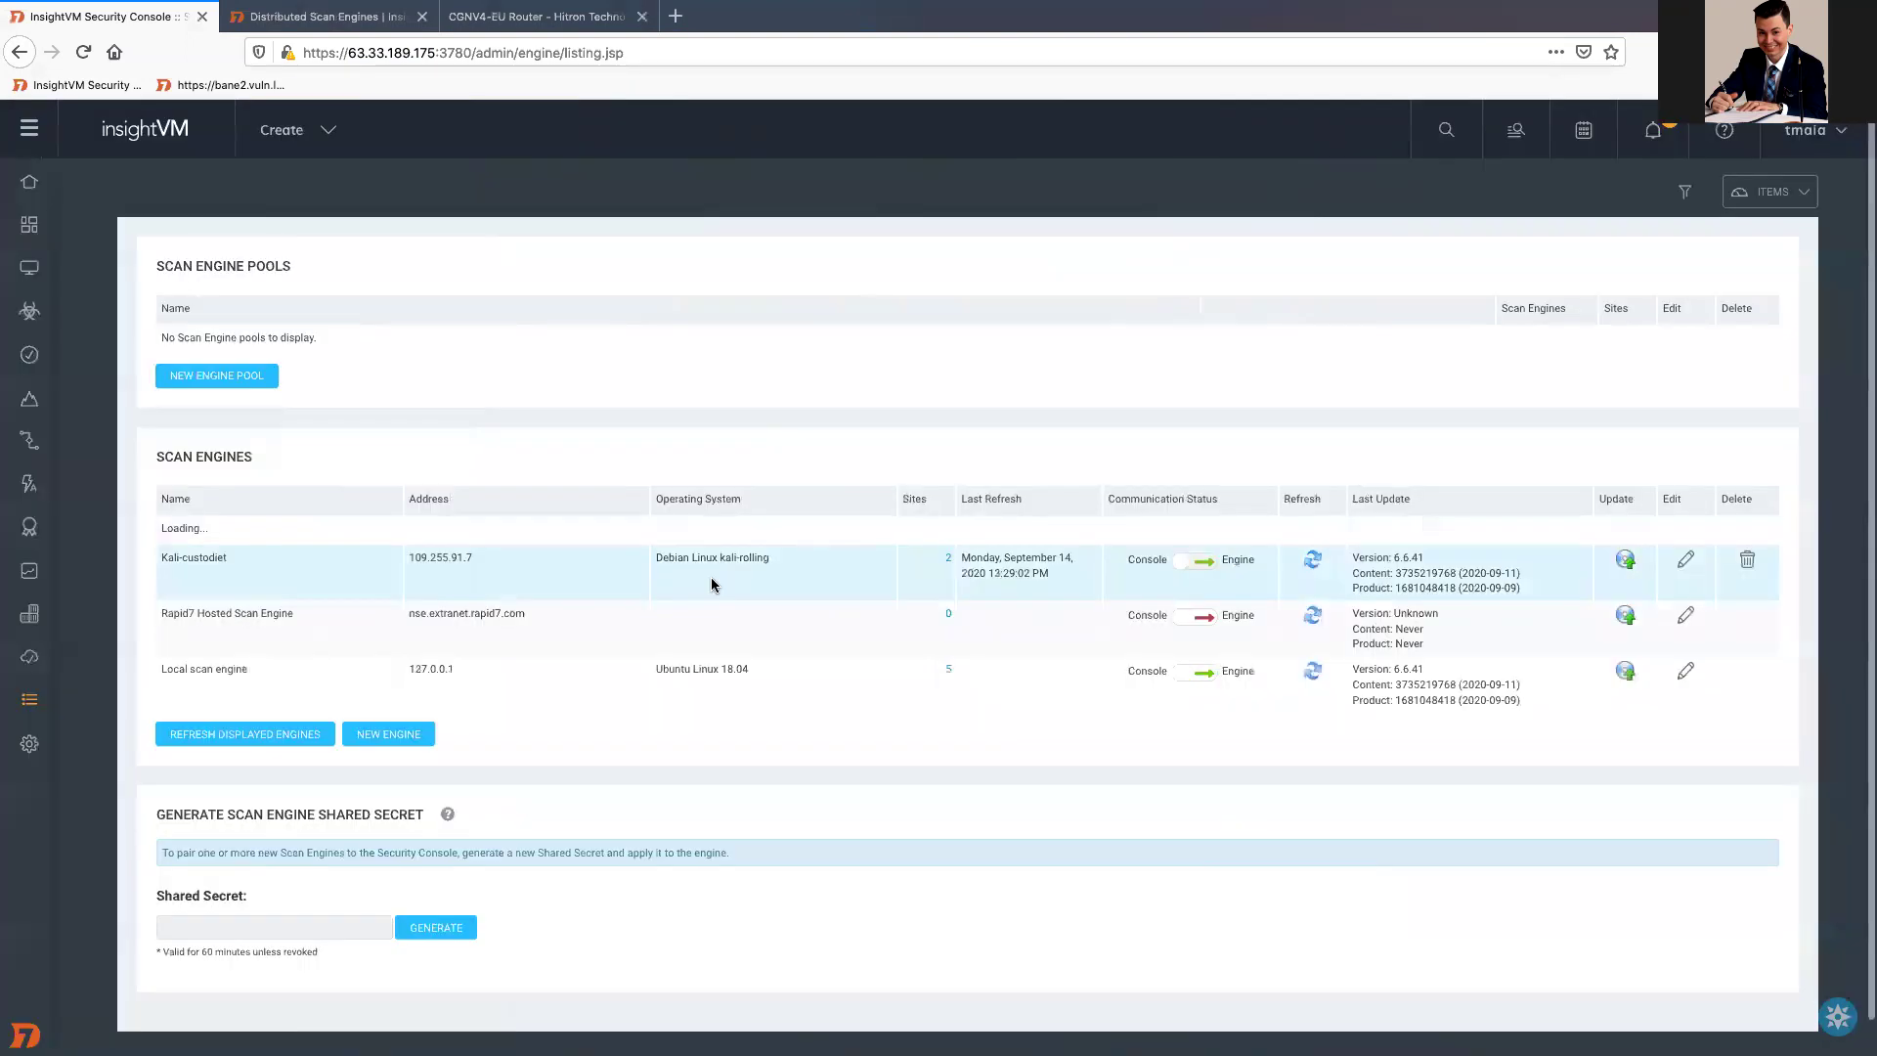